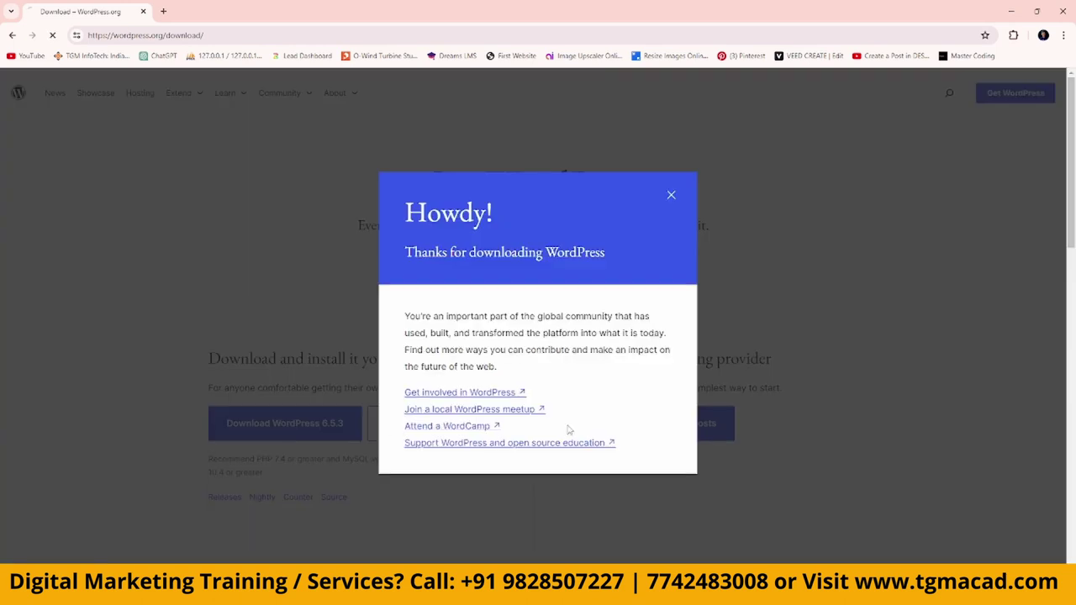
Start the WordPress 6.5.3 zip download, then cancel it from Chrome's downloads panel.
{"action": "left_click", "coordinate": [670, 192]}
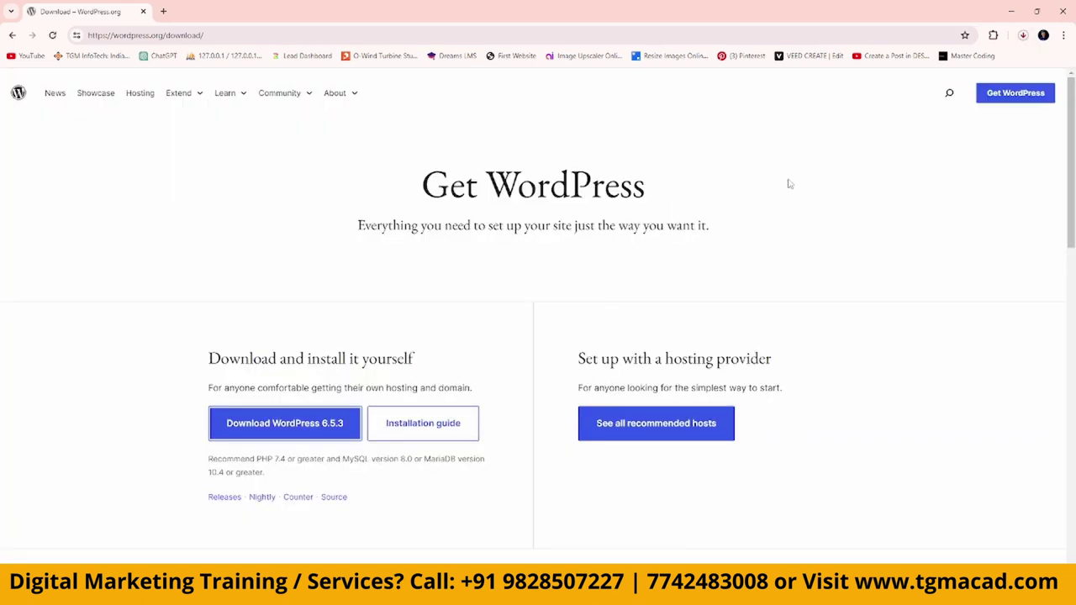
{"action": "left_click", "coordinate": [1023, 34]}
{"action": "mouse_move", "coordinate": [1013, 94]}
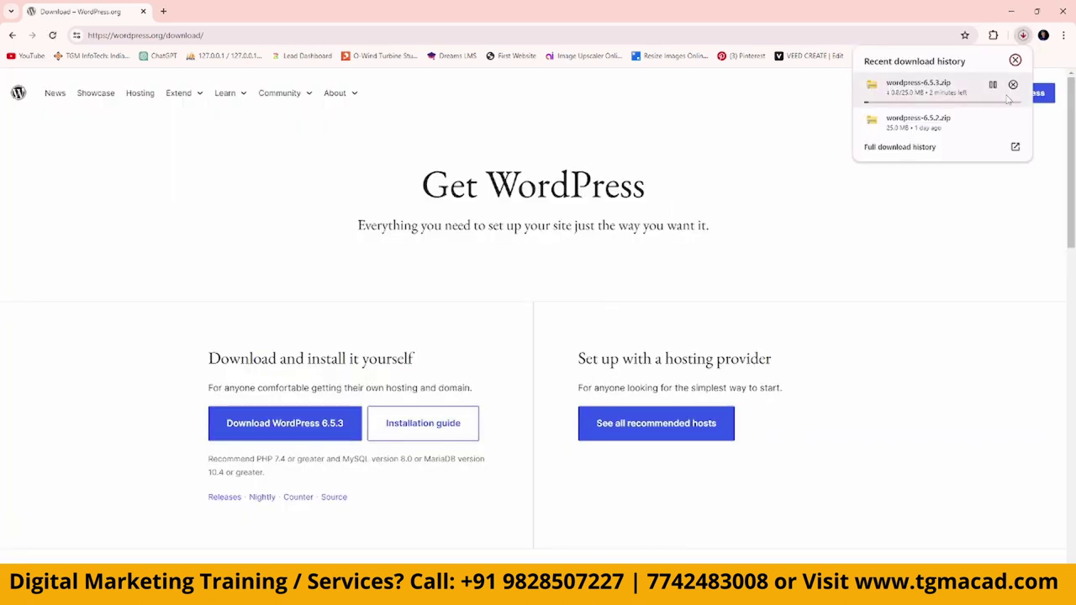
{"action": "left_click", "coordinate": [1014, 86]}
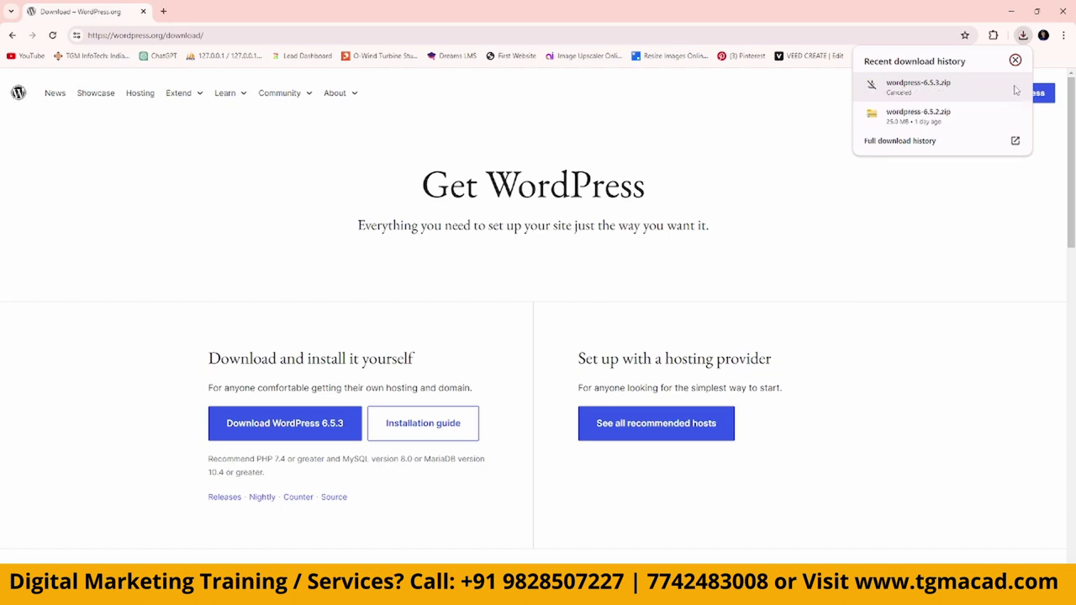
Open the extracted wordpress-6.5.2 folder inside DM and copy its wordpress folder.
{"action": "left_click", "coordinate": [1012, 11]}
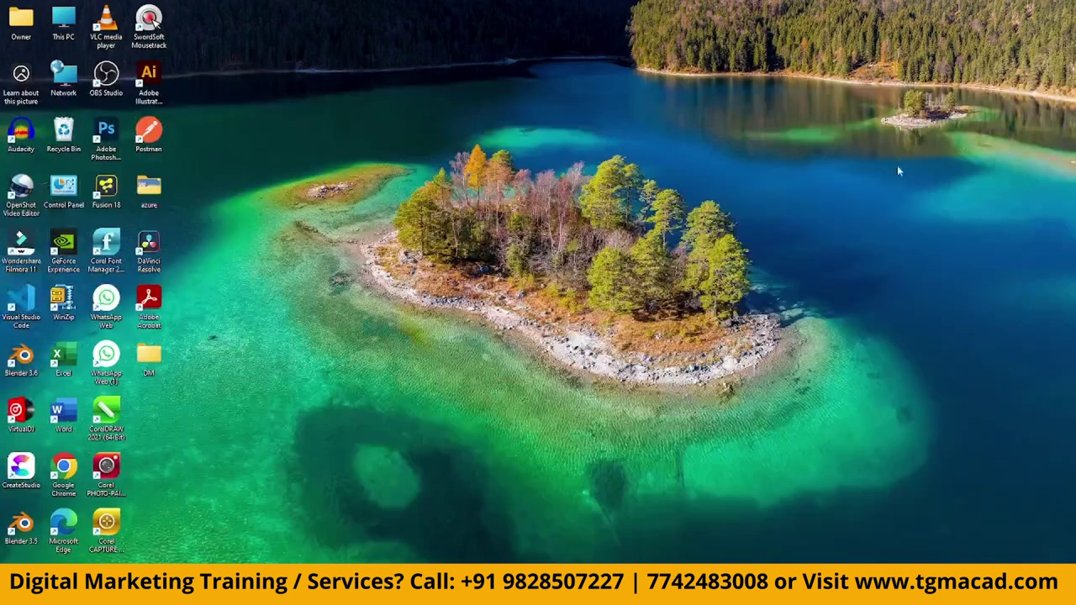
{"action": "double_click", "coordinate": [152, 353]}
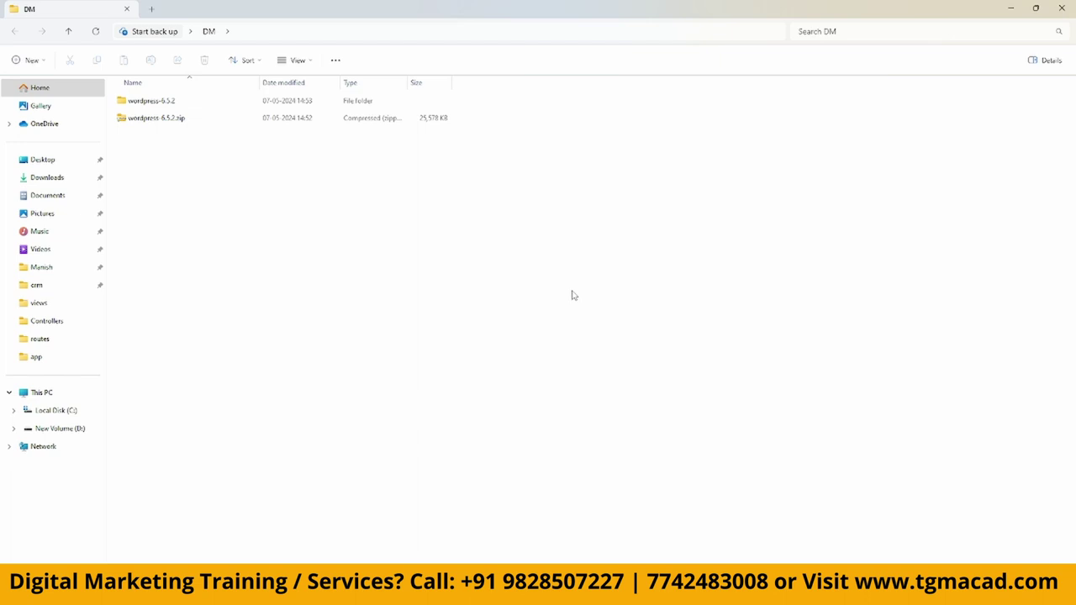
{"action": "right_click", "coordinate": [172, 122]}
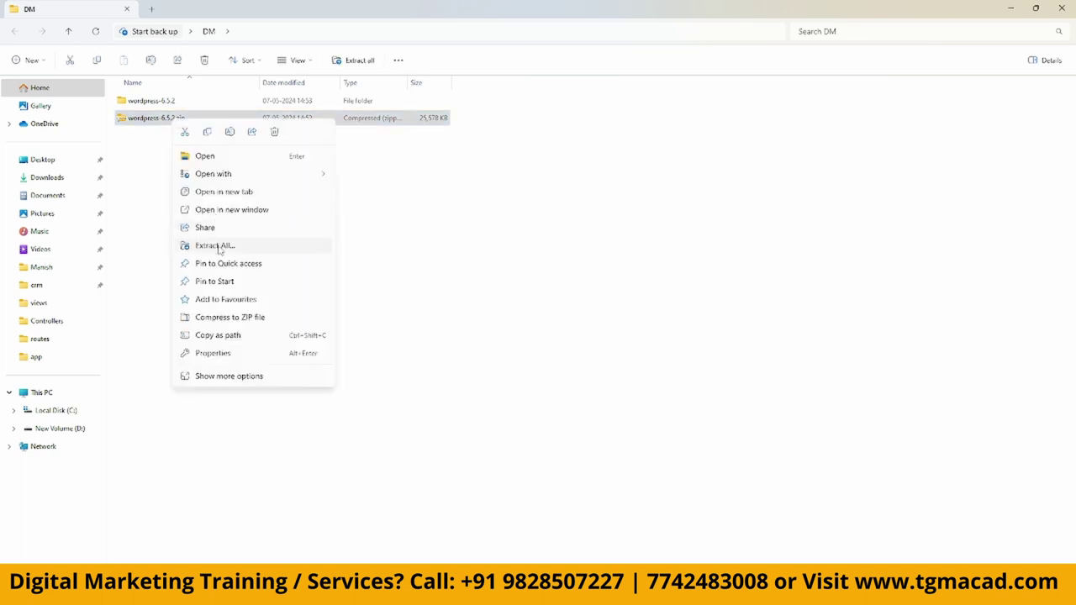
{"action": "left_click", "coordinate": [595, 262]}
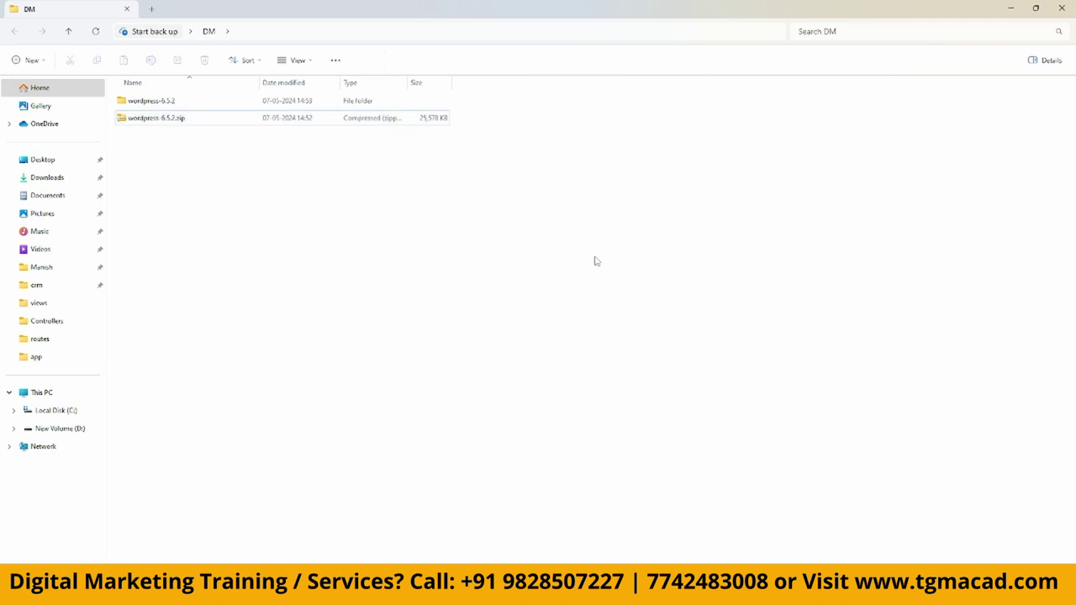
{"action": "double_click", "coordinate": [168, 102]}
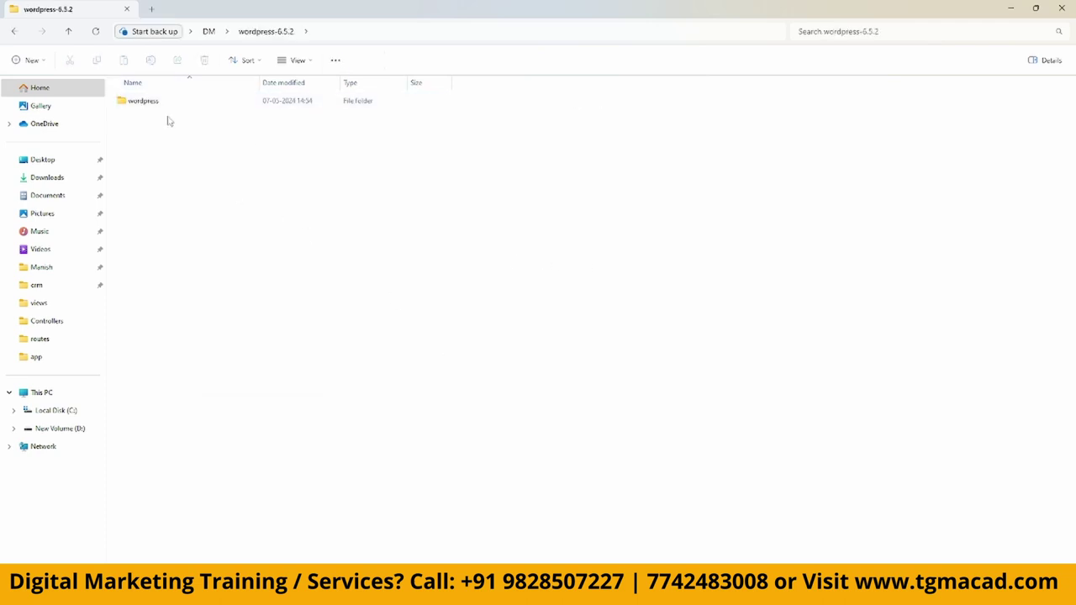
{"action": "left_click", "coordinate": [152, 101]}
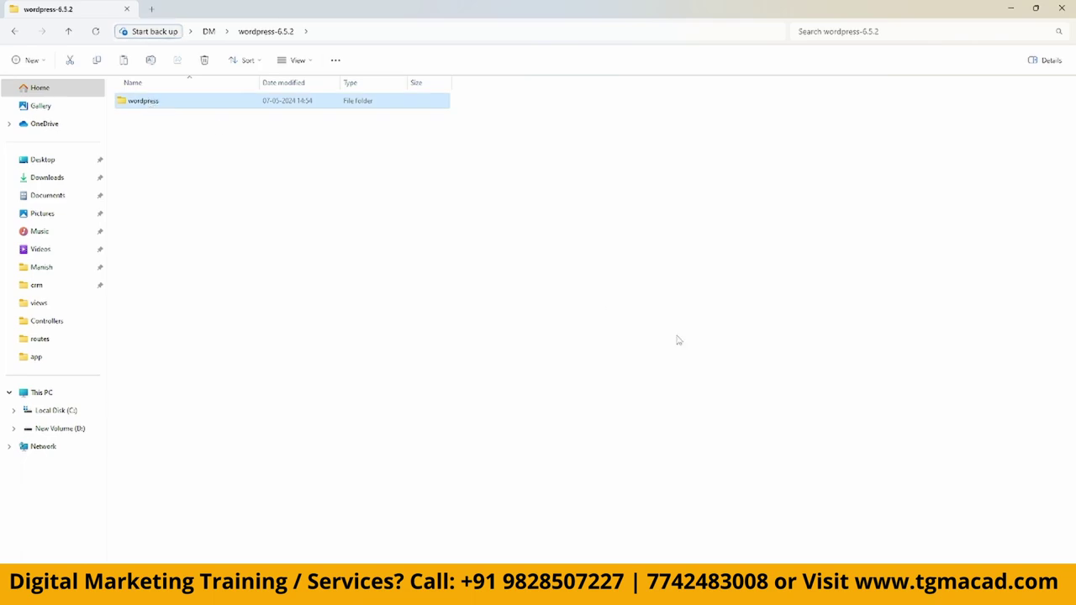
{"action": "left_click", "coordinate": [1013, 8]}
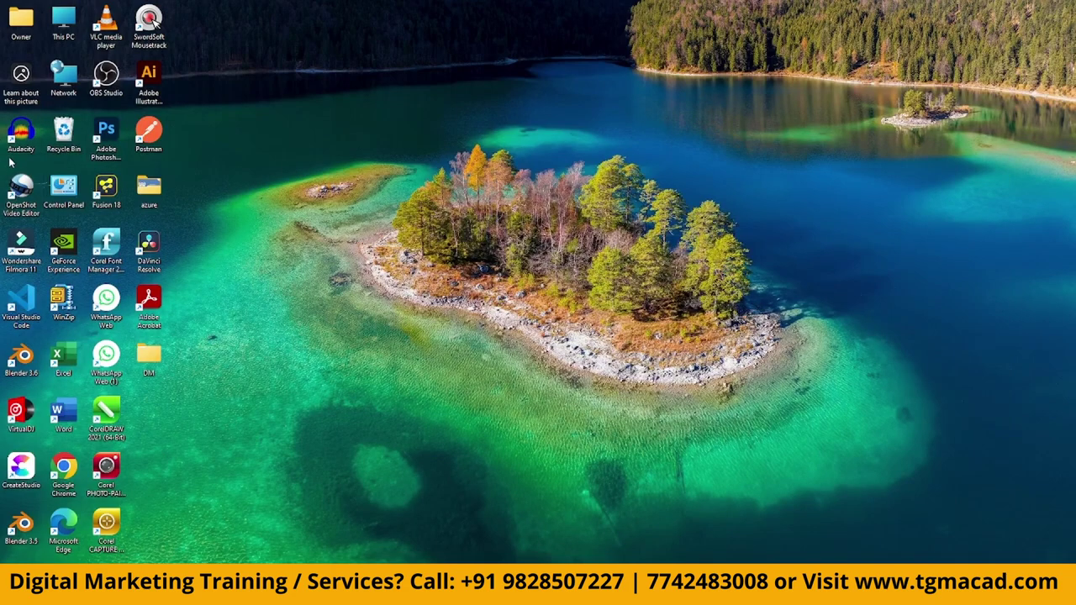
Paste the wordpress folder into C:\xampp\htdocs and open it.
{"action": "double_click", "coordinate": [34, 25]}
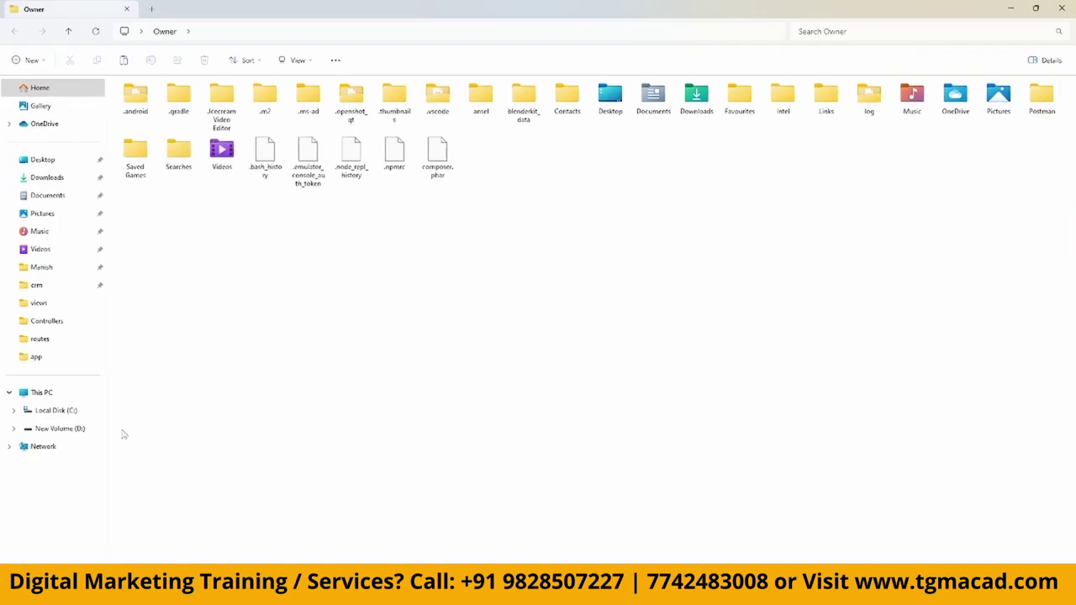
{"action": "left_click", "coordinate": [48, 417]}
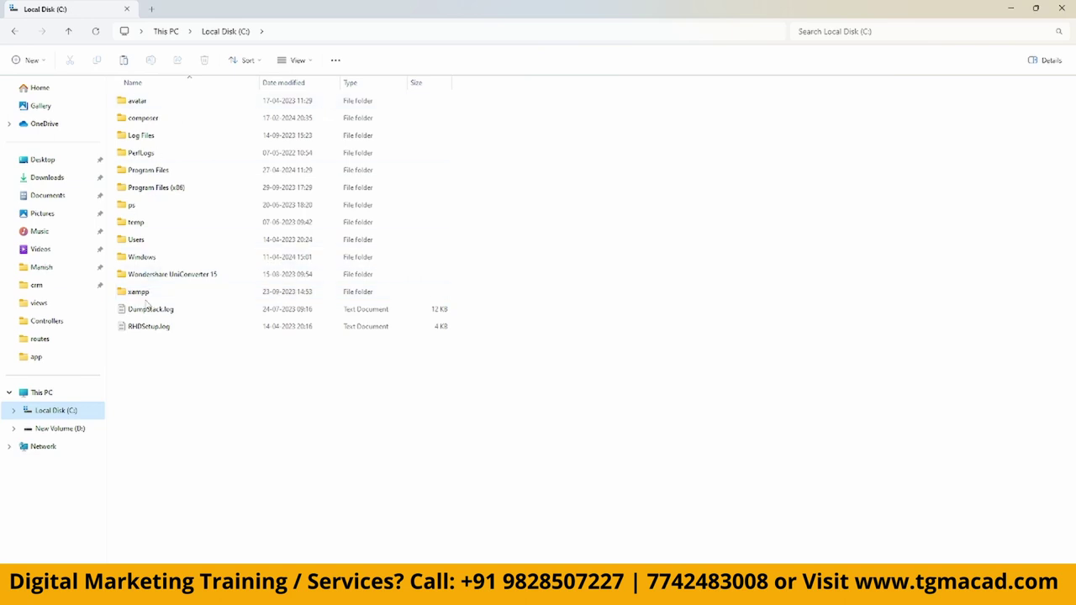
{"action": "double_click", "coordinate": [144, 296]}
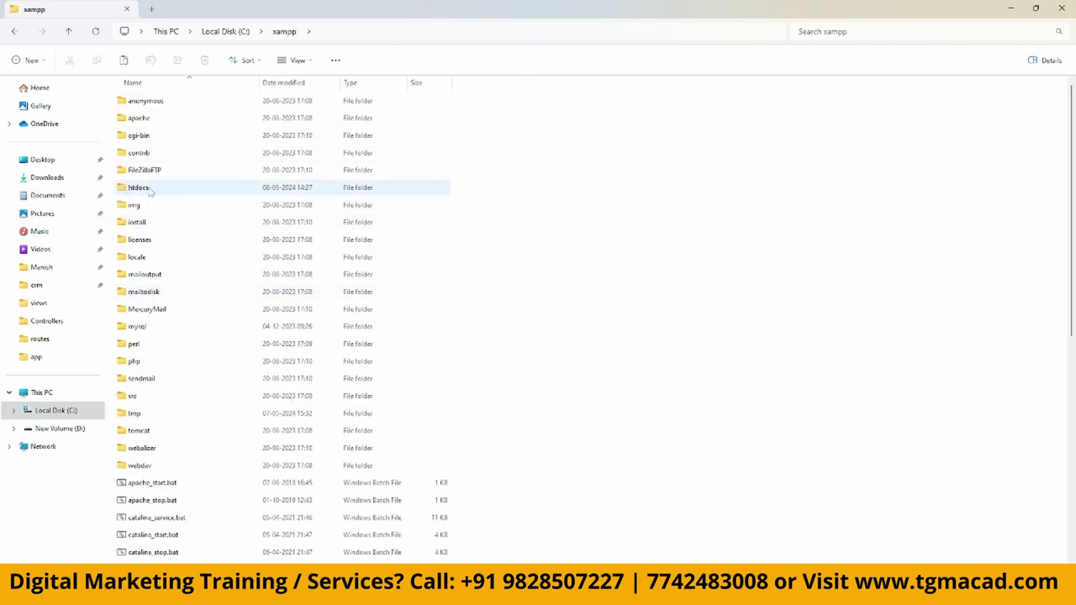
{"action": "double_click", "coordinate": [150, 190]}
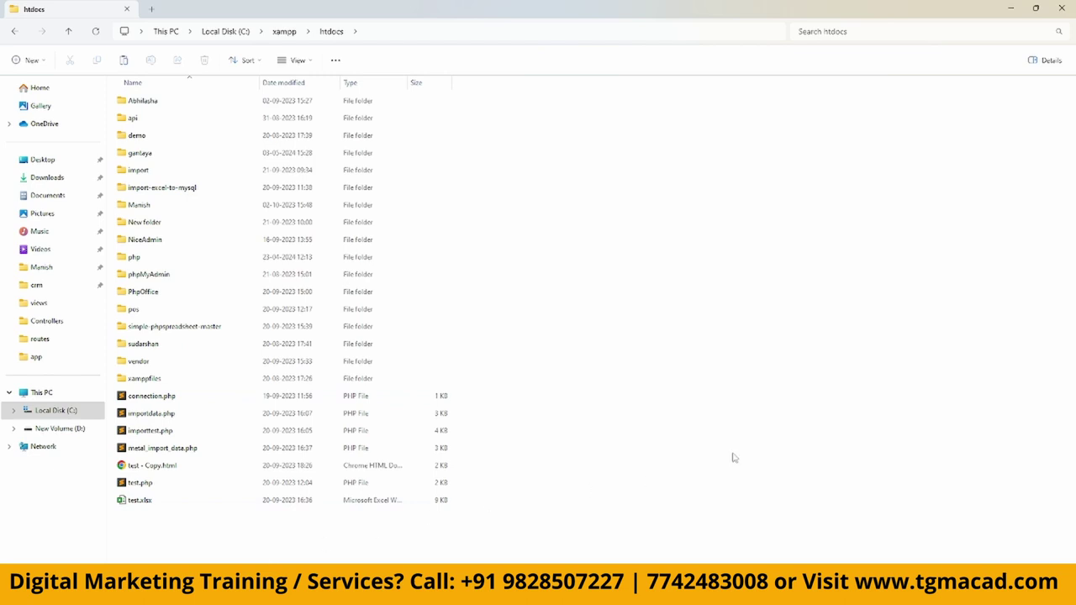
{"action": "key", "text": "ctrl+v"}
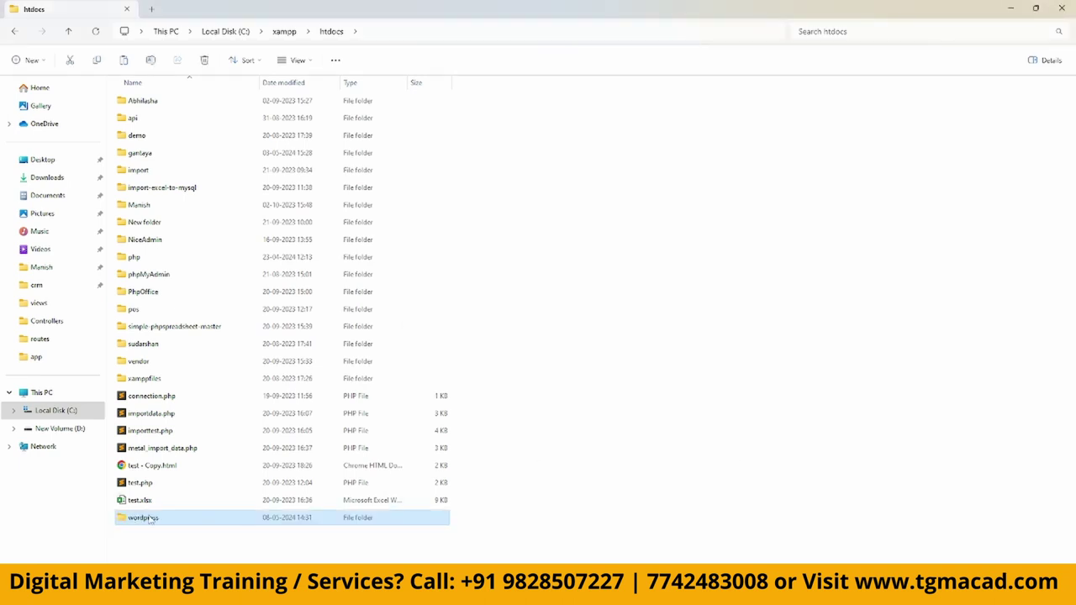
{"action": "double_click", "coordinate": [152, 518]}
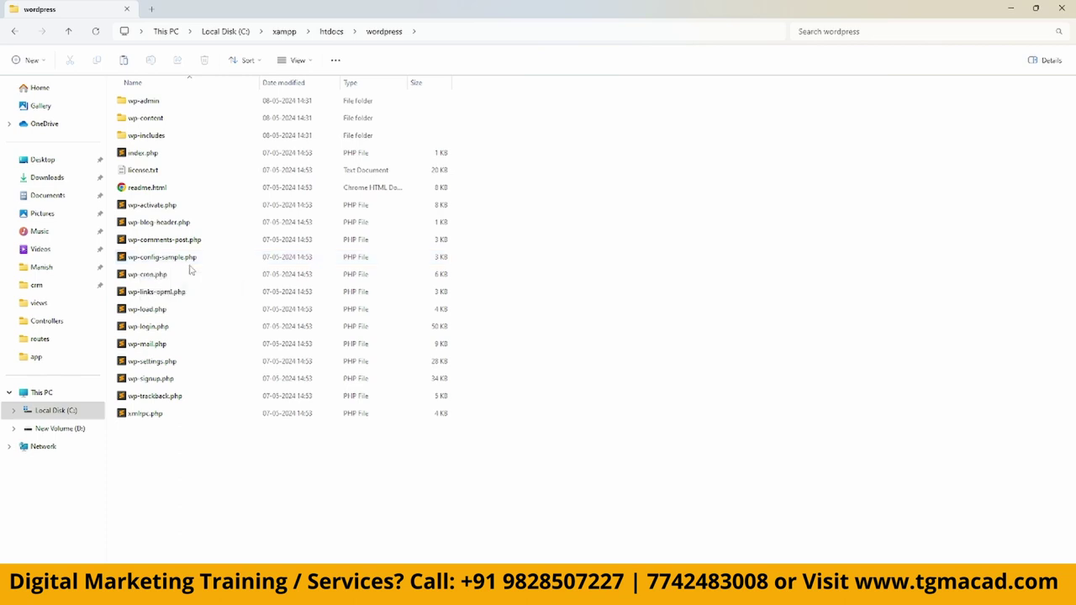
Duplicate wp-config-sample.php, rename the copy to wp-config.php, and open it in Sublime Text.
{"action": "left_click", "coordinate": [265, 259]}
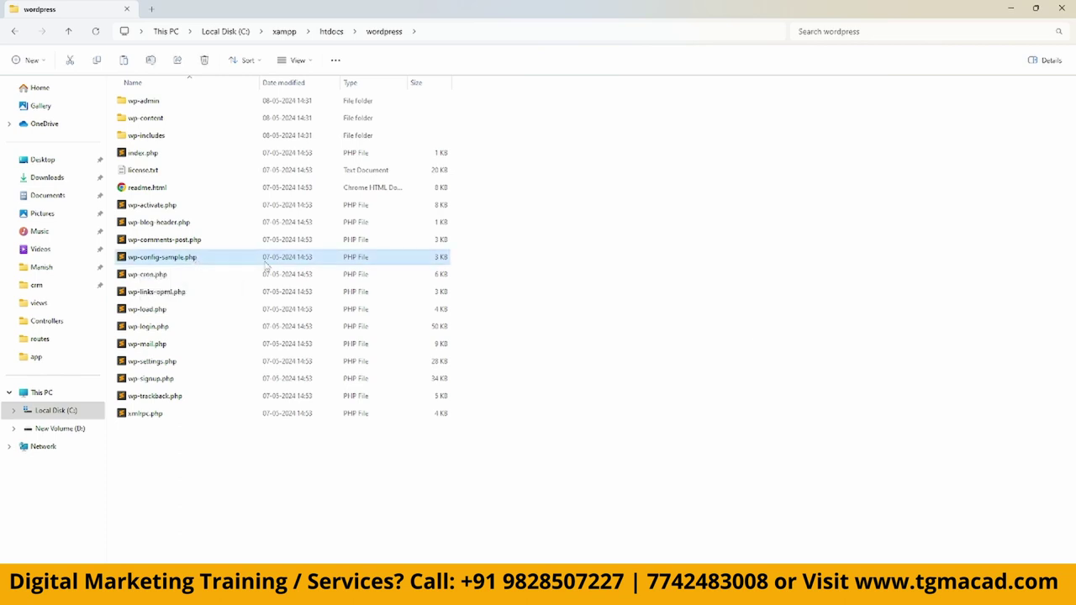
{"action": "key", "text": "ctrl+v"}
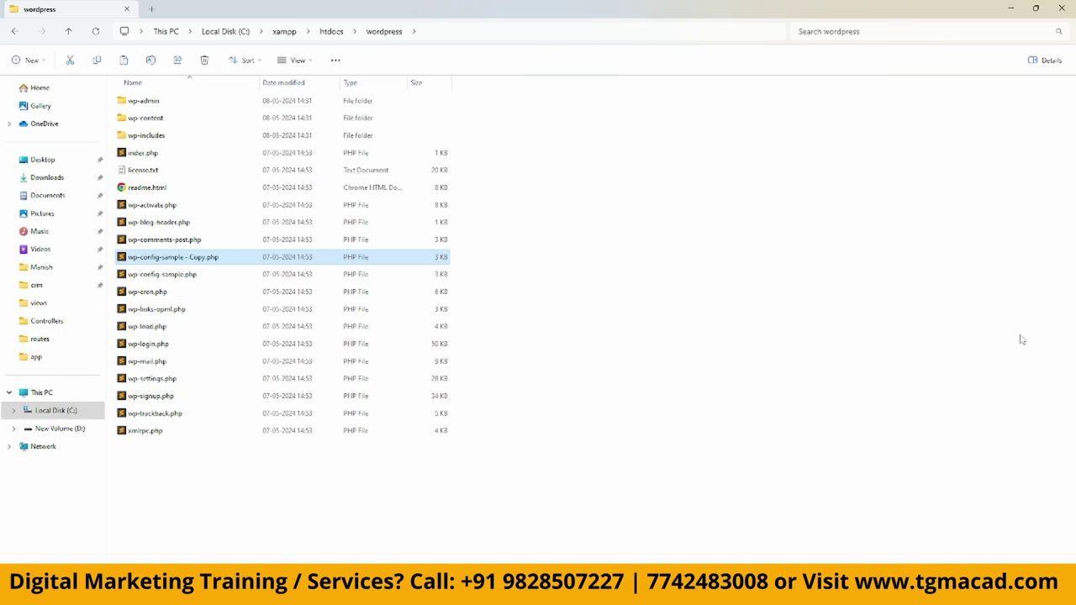
{"action": "key", "text": "F2"}
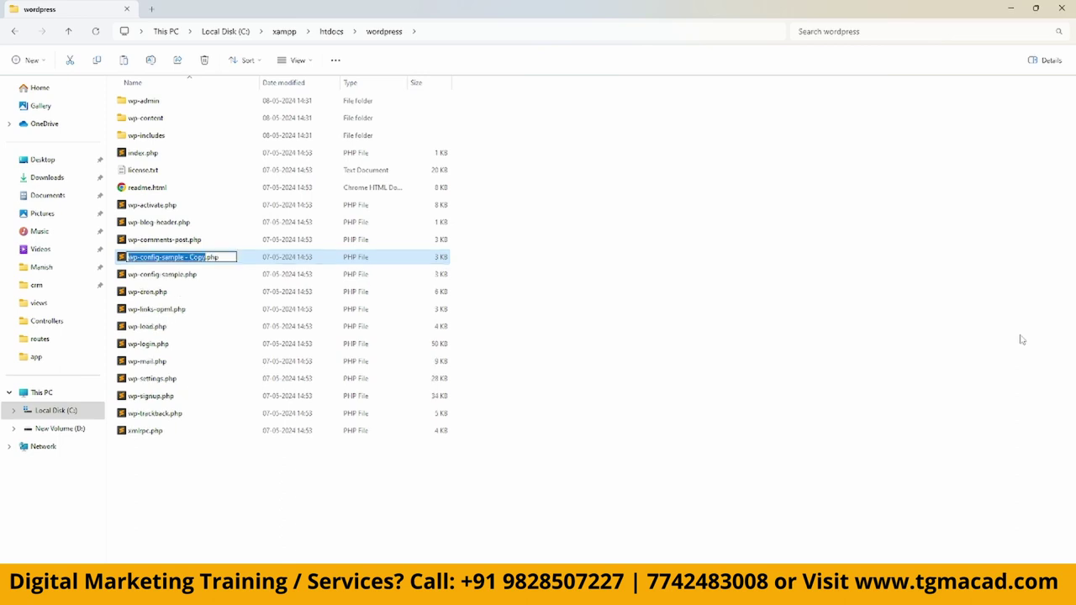
{"action": "key", "text": "Right"}
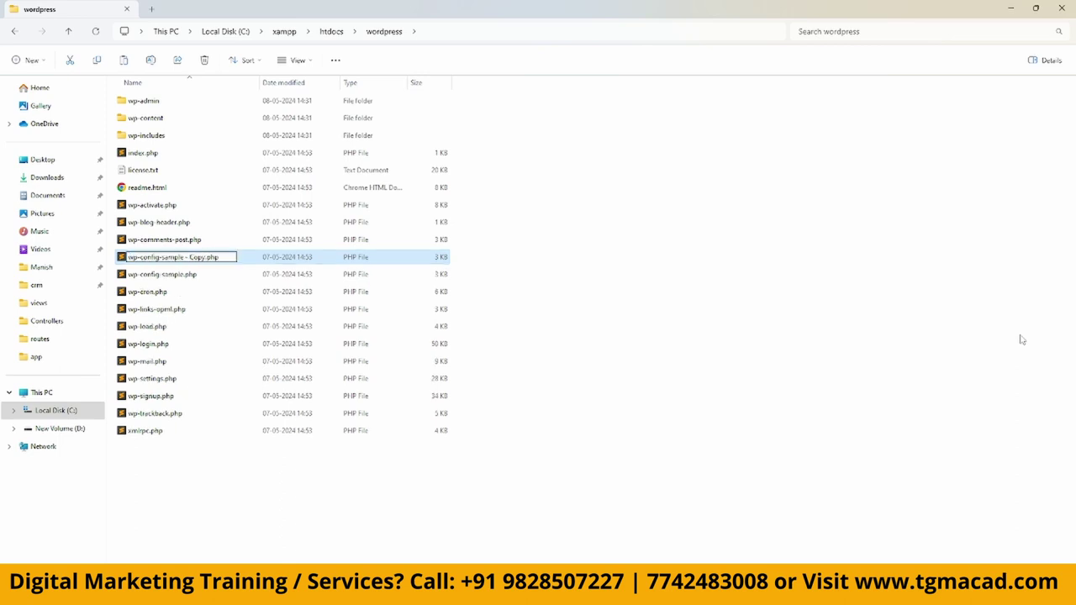
{"action": "key", "text": "BackSpace"}
{"action": "key", "text": "BackSpace"}
{"action": "key", "text": "BackSpace"}
{"action": "key", "text": "BackSpace"}
{"action": "key", "text": "BackSpace"}
{"action": "key", "text": "BackSpace"}
{"action": "key", "text": "BackSpace"}
{"action": "key", "text": "BackSpace"}
{"action": "key", "text": "BackSpace"}
{"action": "key", "text": "BackSpace"}
{"action": "key", "text": "BackSpace"}
{"action": "key", "text": "BackSpace"}
{"action": "key", "text": "BackSpace"}
{"action": "key", "text": "BackSpace"}
{"action": "key", "text": "Return"}
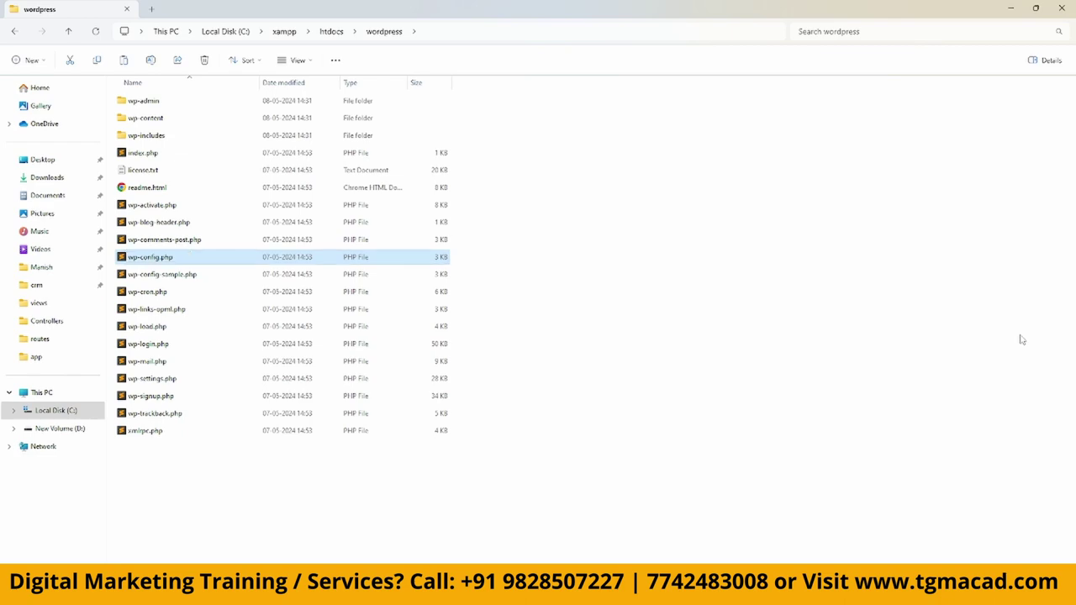
{"action": "key", "text": "Return"}
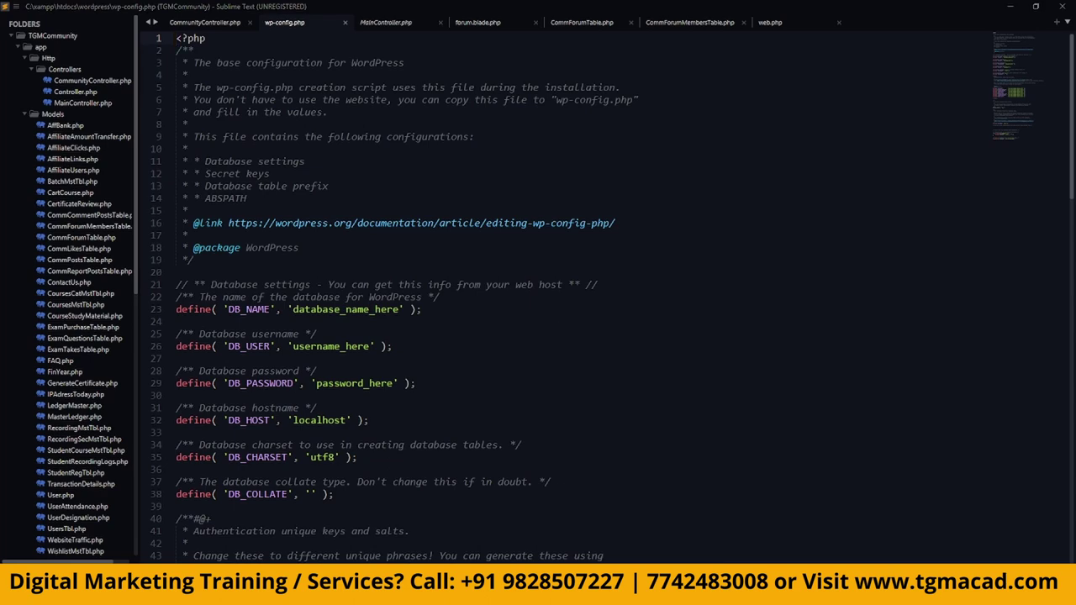
Load google.com in a new Chrome tab.
{"action": "key", "text": "alt+Tab"}
{"action": "left_click", "coordinate": [164, 11]}
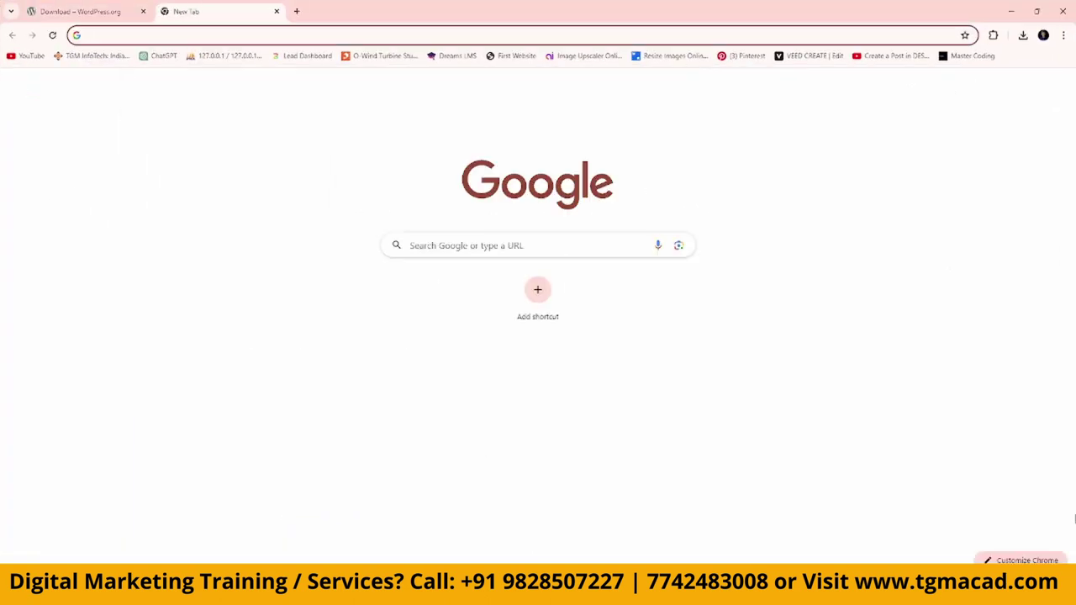
{"action": "type", "text": "go\\"}
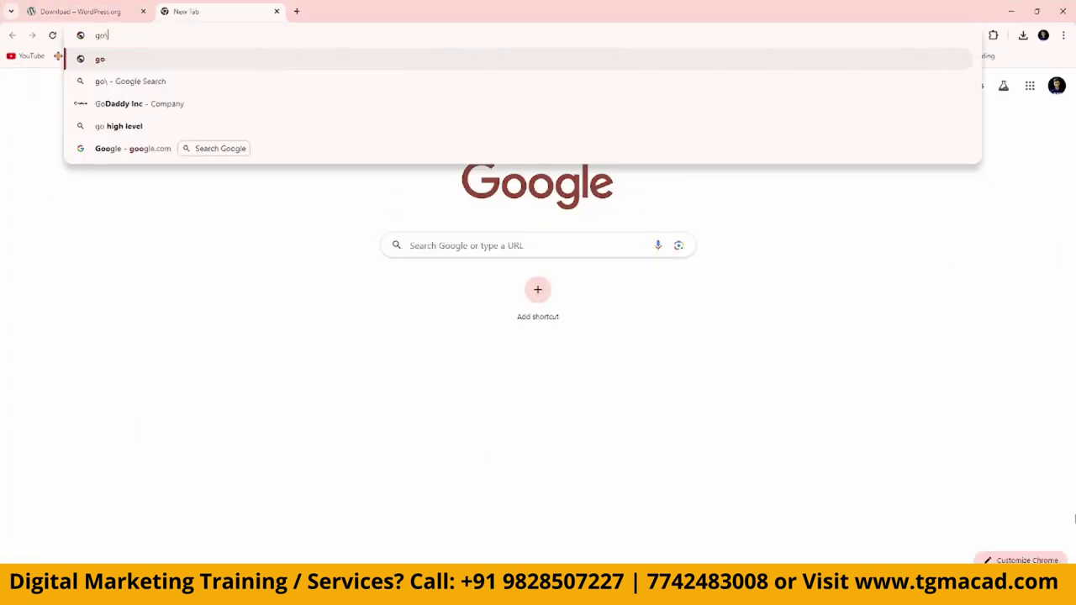
{"action": "key", "text": "BackSpace"}
{"action": "type", "text": "o"}
{"action": "key", "text": "Return"}
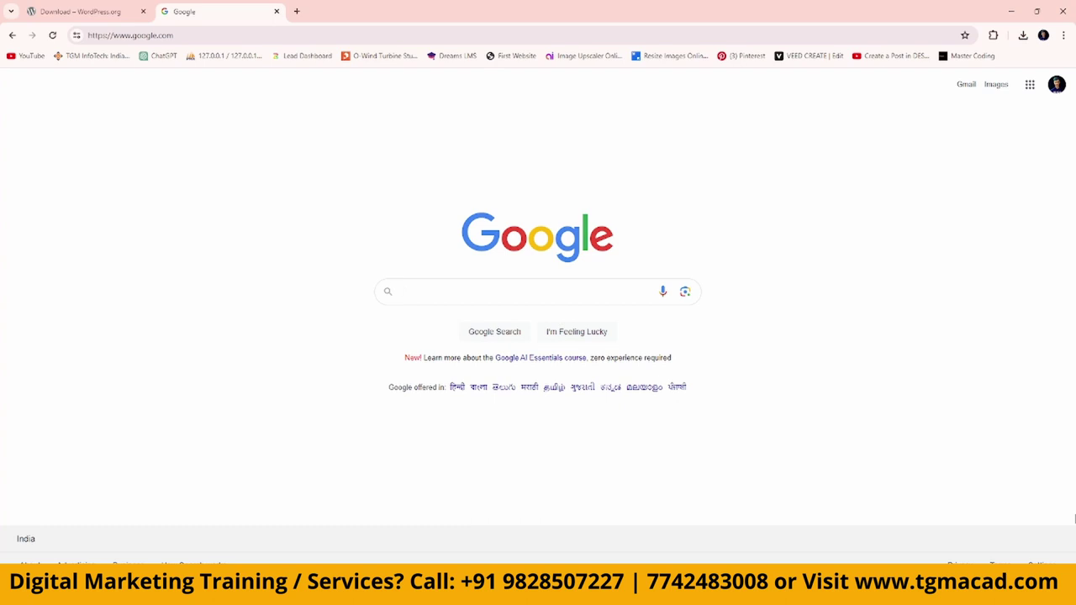
Search for 'notepad', switch the search to 'sublime text', then close the Google tab.
{"action": "type", "text": "nt"}
{"action": "key", "text": "BackSpace"}
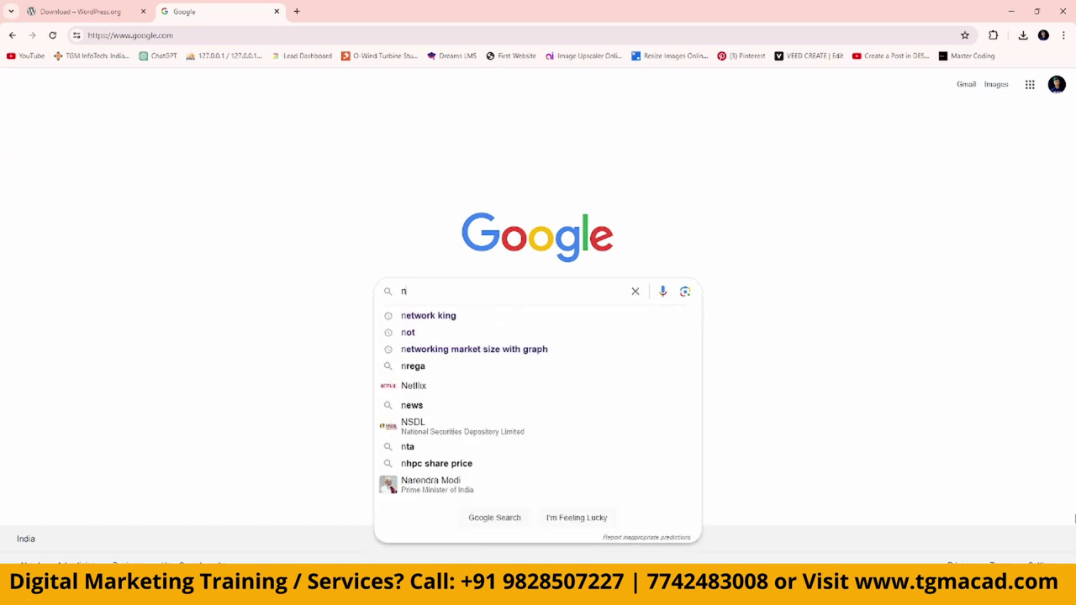
{"action": "type", "text": "p"}
{"action": "key", "text": "BackSpace"}
{"action": "type", "text": "otepad"}
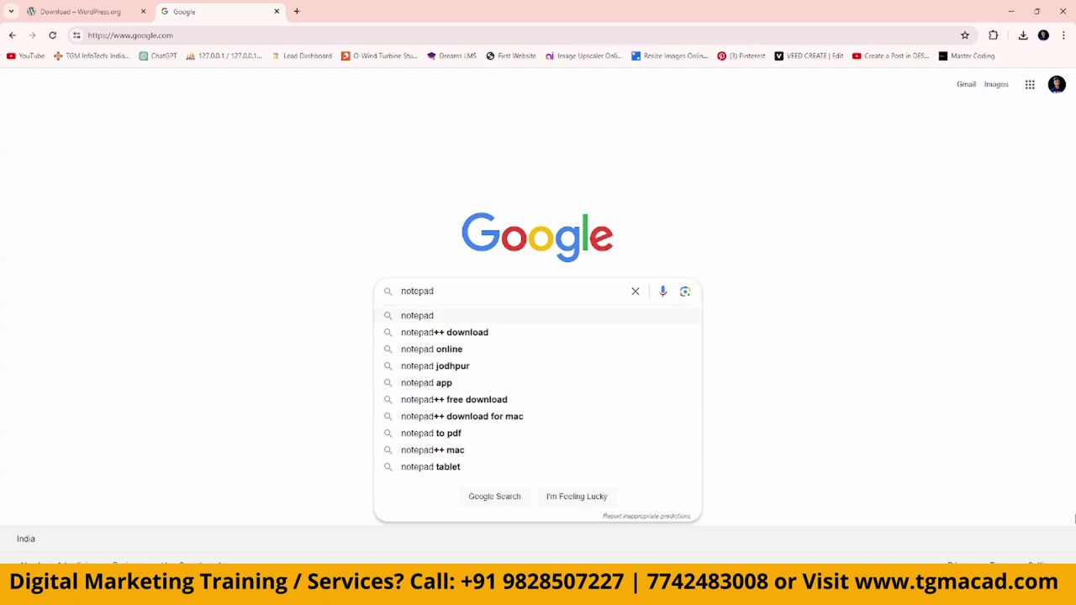
{"action": "key", "text": "Down"}
{"action": "key", "text": "ctrl+a"}
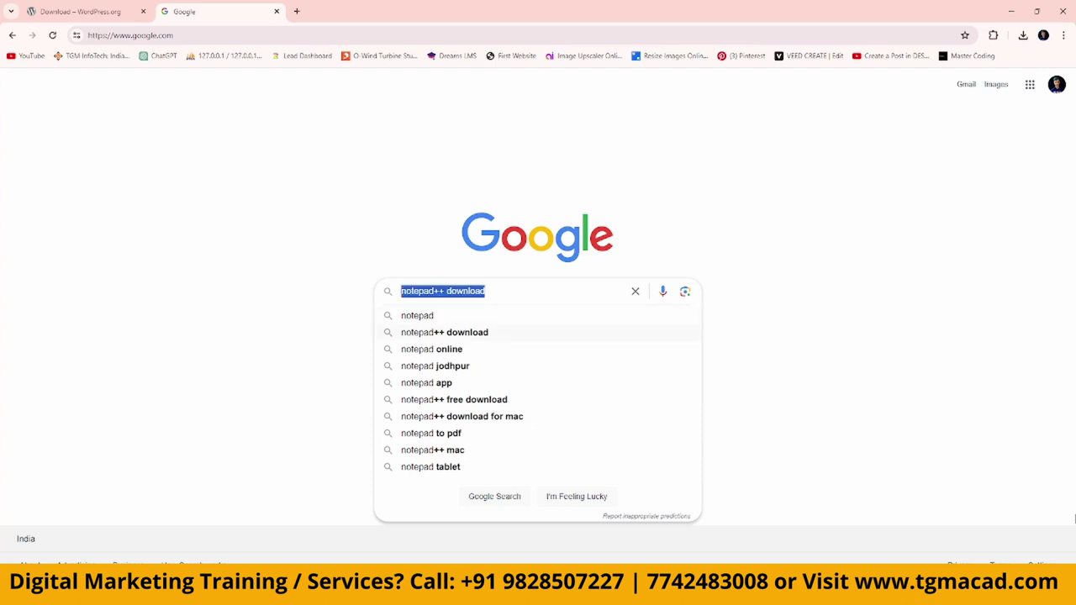
{"action": "type", "text": "sub"}
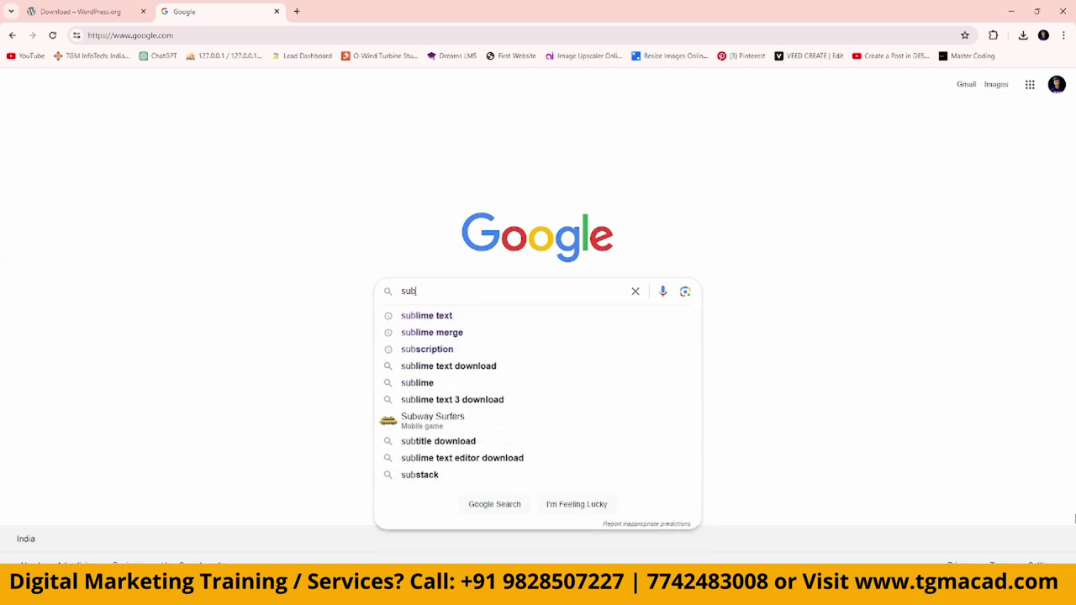
{"action": "key", "text": "Down"}
{"action": "left_click", "coordinate": [349, 216]}
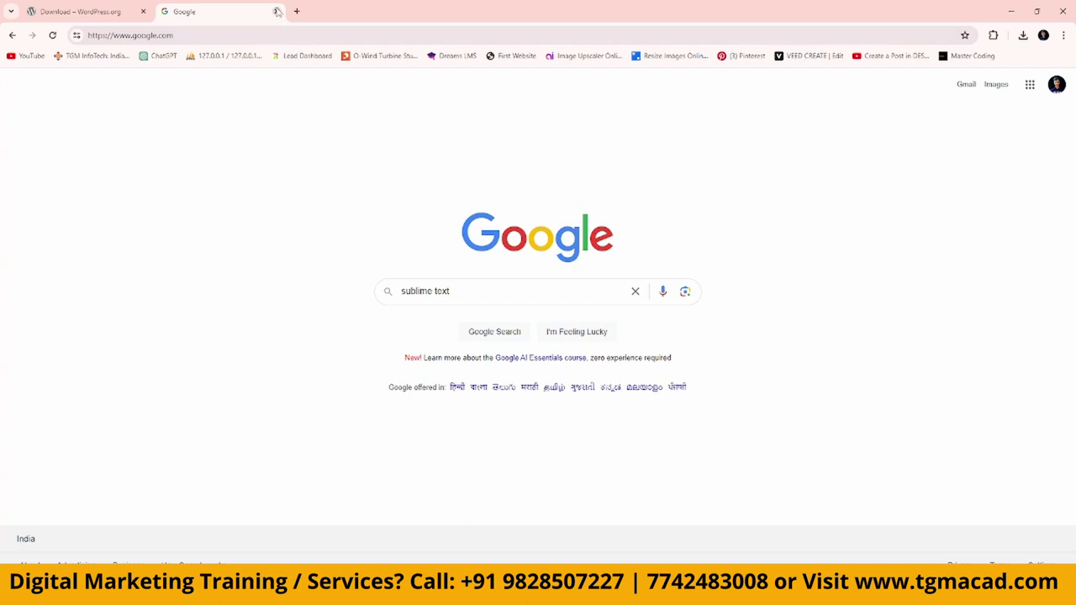
{"action": "left_click", "coordinate": [278, 12]}
{"action": "left_click", "coordinate": [1005, 18]}
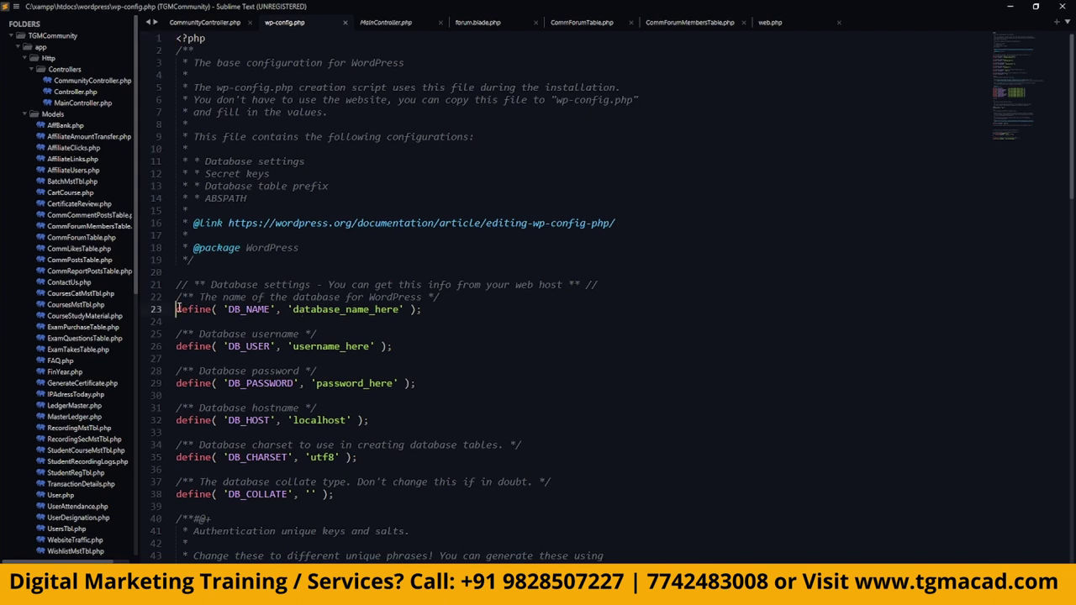
Set DB_NAME to 'wordpress' and DB_USER to 'root' in wp-config.php.
{"action": "double_click", "coordinate": [181, 310]}
{"action": "left_click", "coordinate": [245, 309]}
{"action": "left_click_drag", "start_coordinate": [294, 309], "coordinate": [400, 310]}
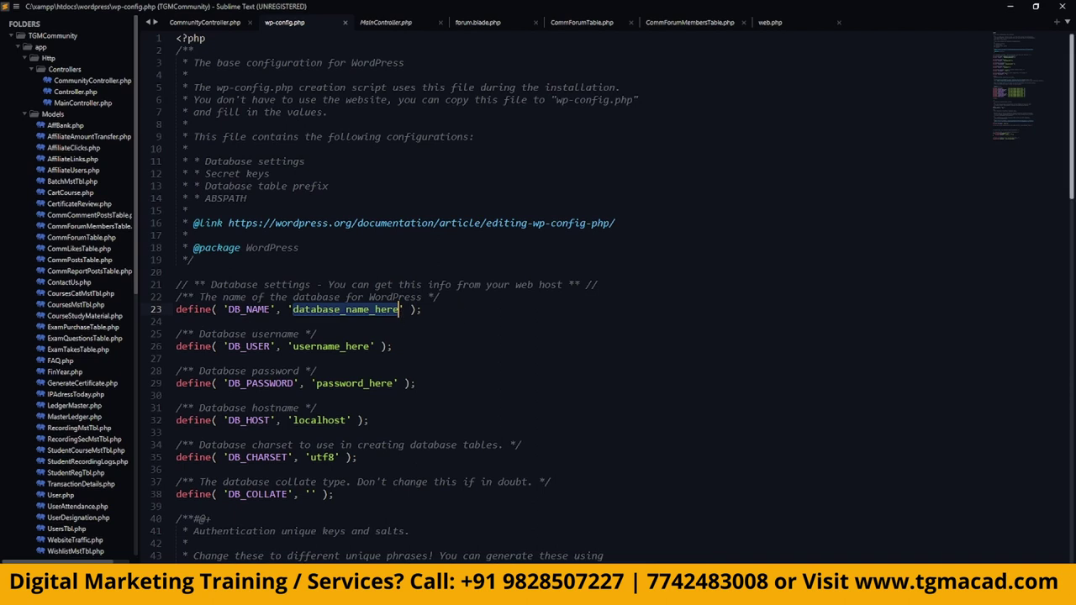
{"action": "type", "text": "word"}
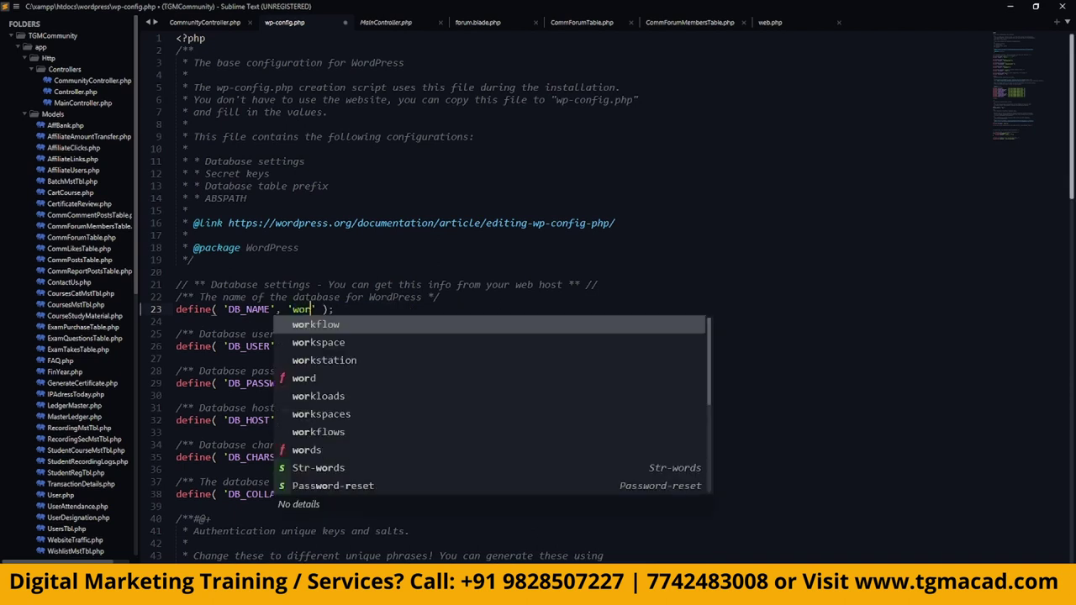
{"action": "type", "text": "press"}
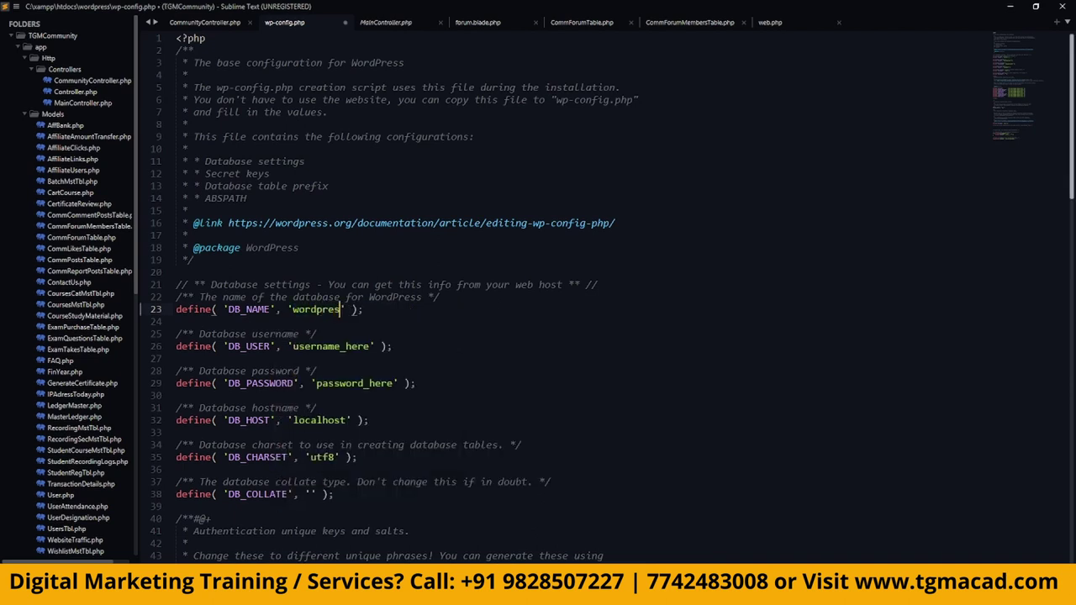
{"action": "left_click", "coordinate": [293, 346]}
{"action": "left_click_drag", "start_coordinate": [294, 346], "coordinate": [371, 347]}
{"action": "key", "text": "BackSpace"}
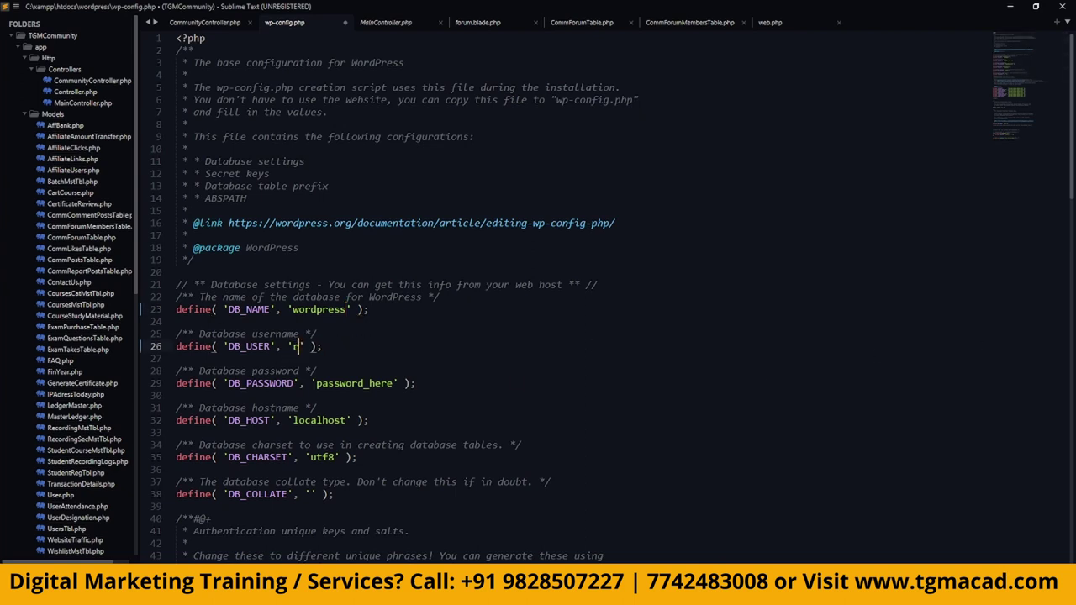
{"action": "type", "text": "root"}
{"action": "left_click", "coordinate": [629, 289]}
Clear DB_PASSWORD to empty, then save and close wp-config.php.
{"action": "left_click_drag", "start_coordinate": [317, 384], "coordinate": [394, 383]}
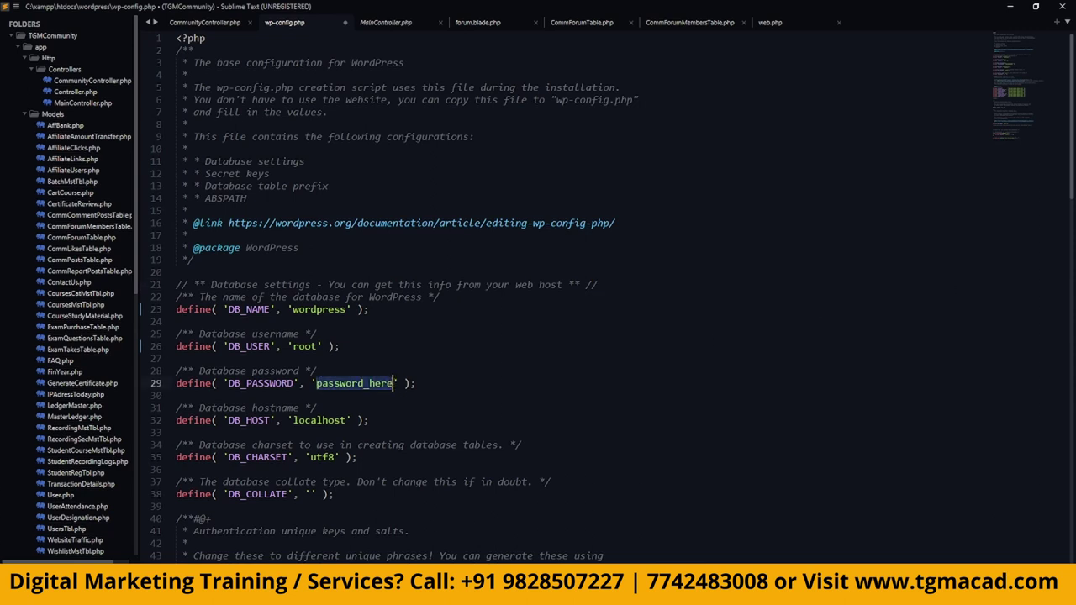
{"action": "key", "text": "BackSpace"}
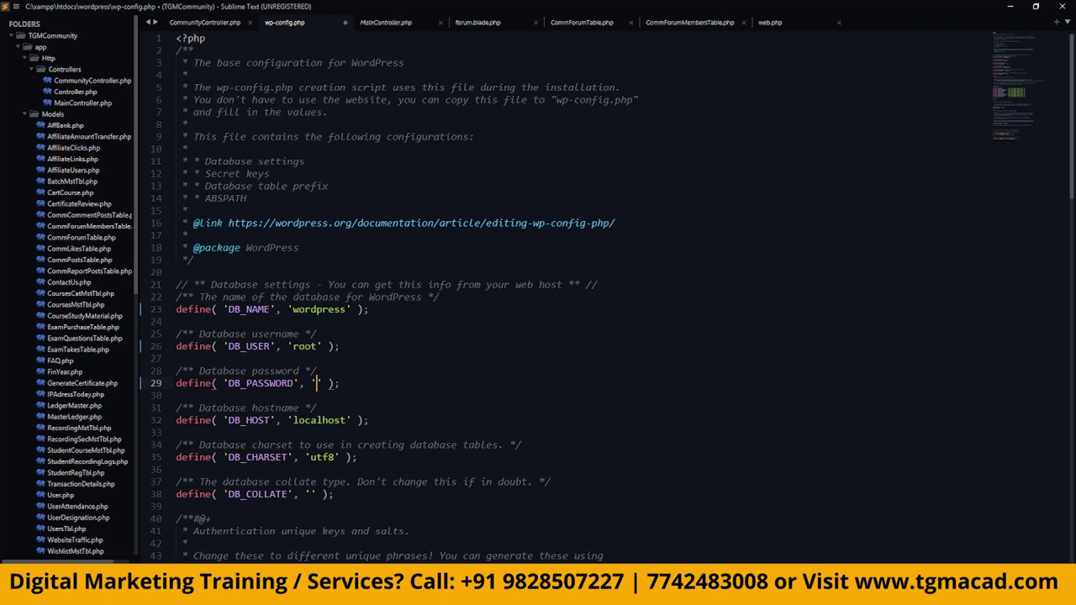
{"action": "key", "text": "ctrl+s"}
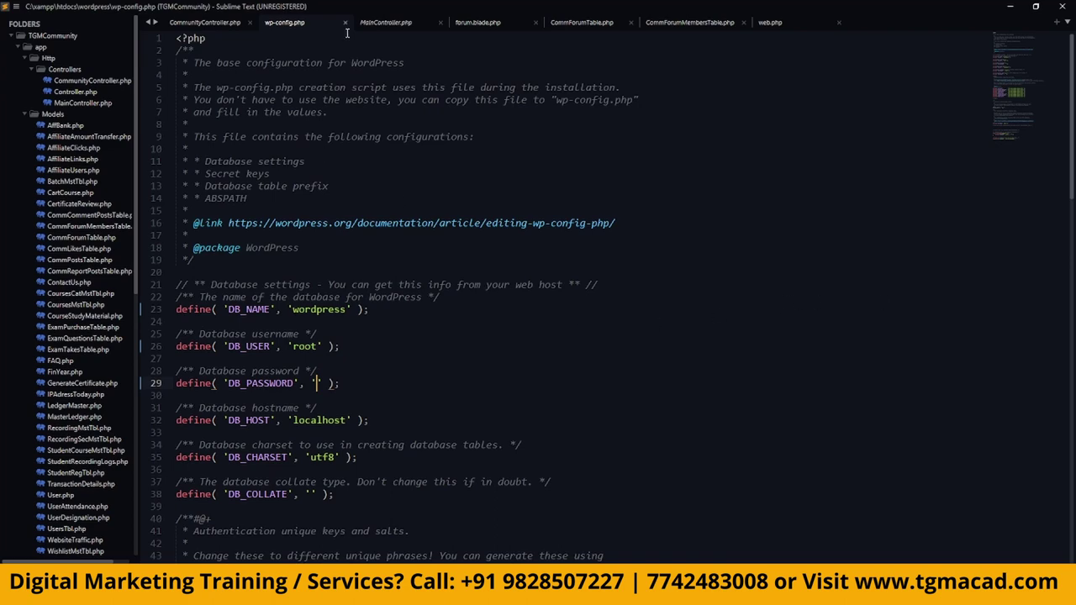
{"action": "left_click", "coordinate": [344, 23]}
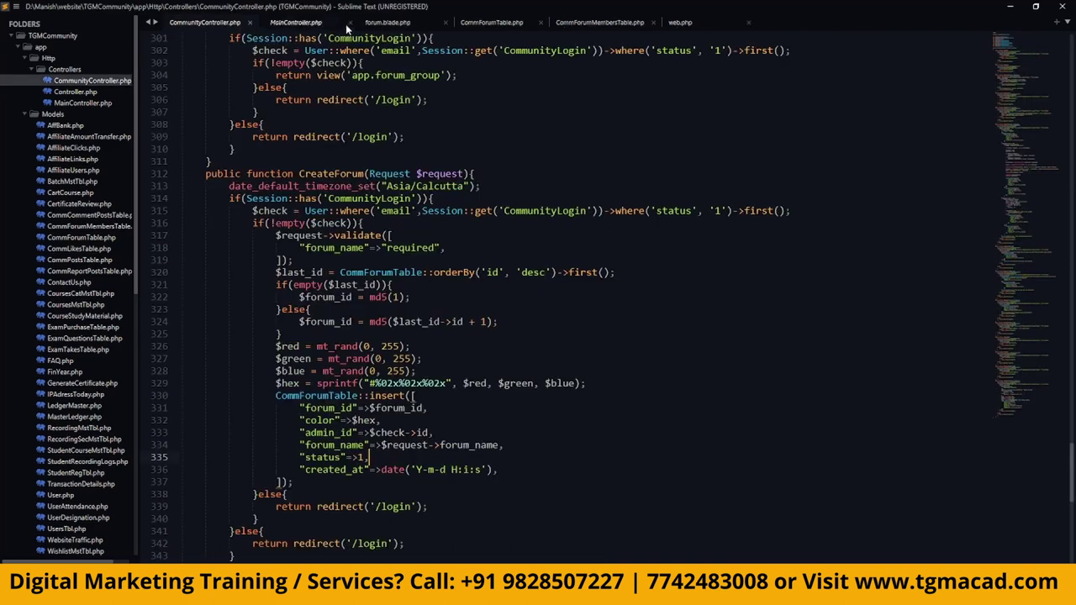
{"action": "left_click", "coordinate": [1009, 7]}
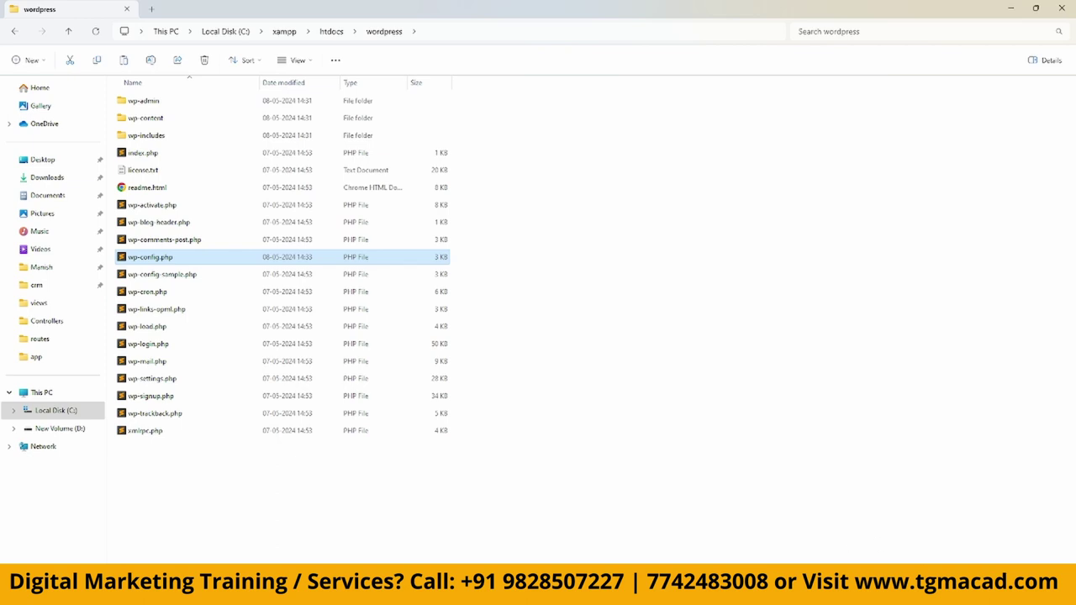
Launch XAMPP Control Panel and start the Apache, MySQL and FileZilla servers.
{"action": "left_click", "coordinate": [929, 593]}
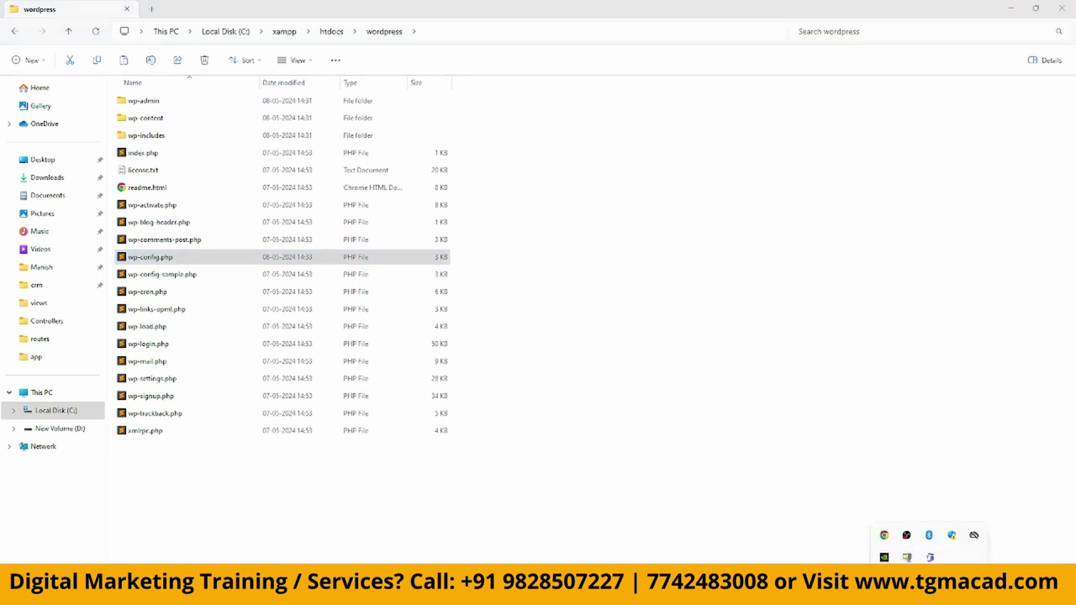
{"action": "left_click", "coordinate": [698, 481]}
{"action": "key", "text": "super+s"}
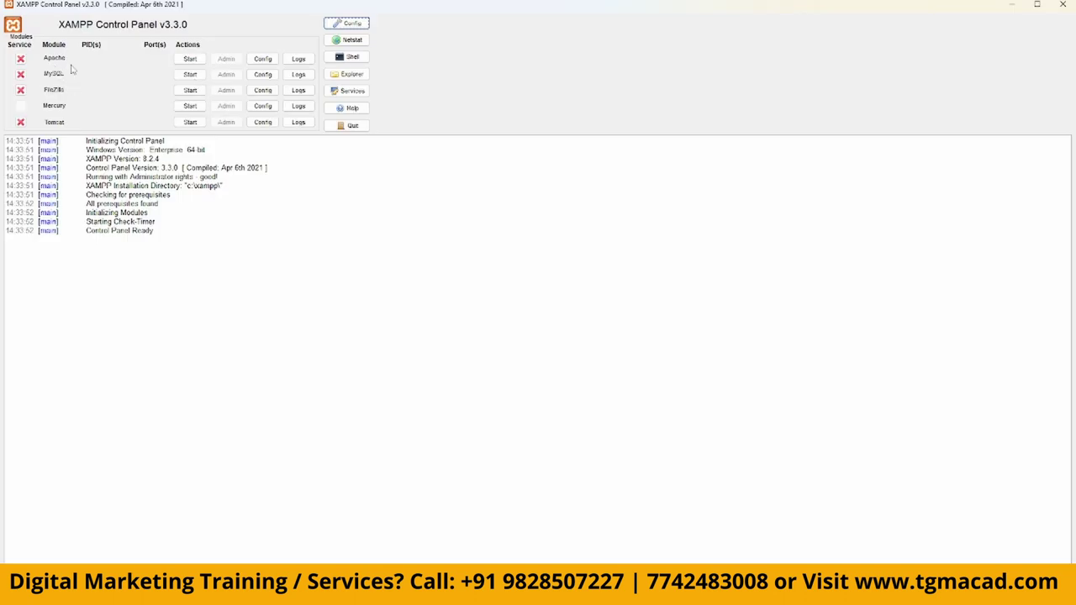
{"action": "left_click", "coordinate": [192, 59]}
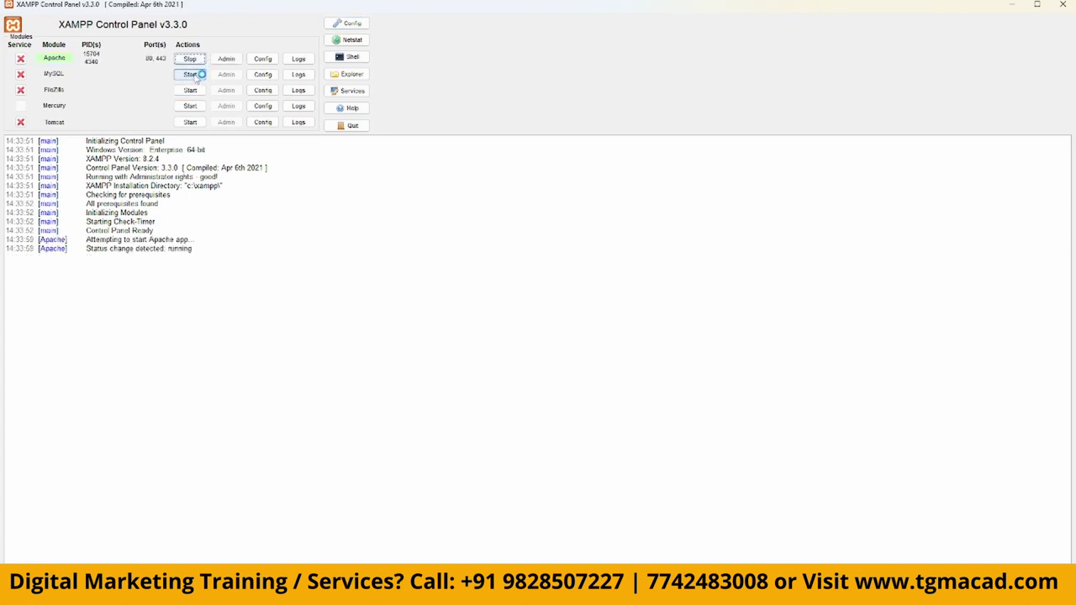
{"action": "left_click", "coordinate": [194, 75]}
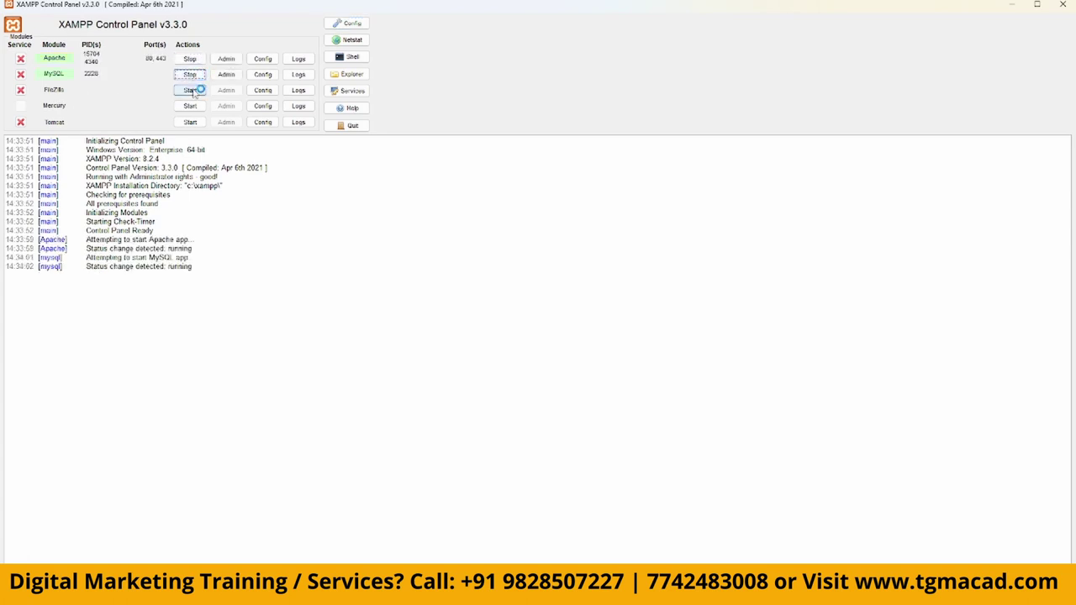
{"action": "left_click", "coordinate": [190, 90]}
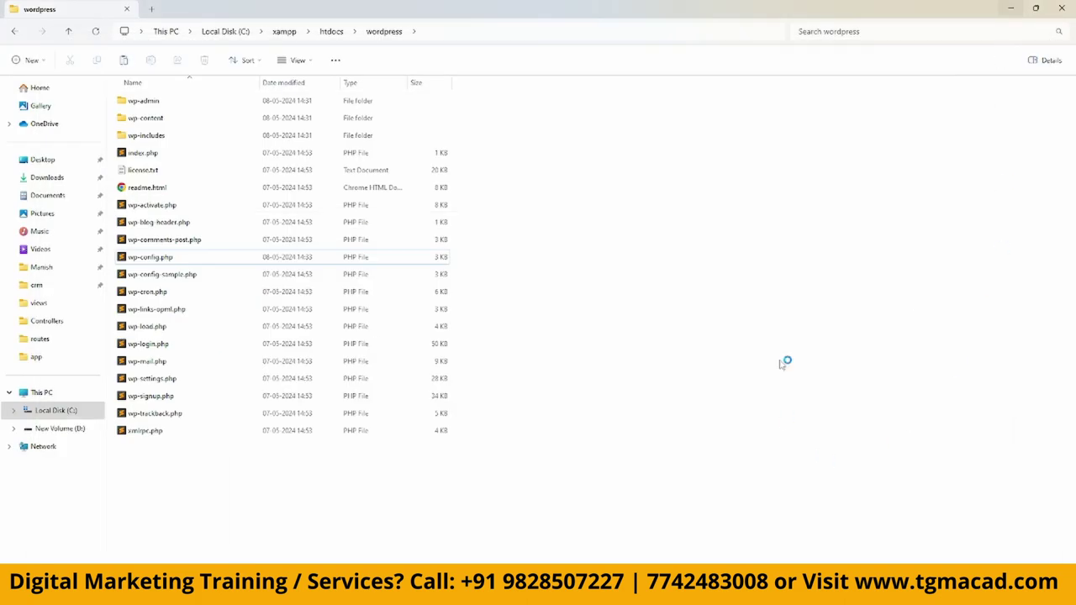
{"action": "left_click", "coordinate": [1010, 8]}
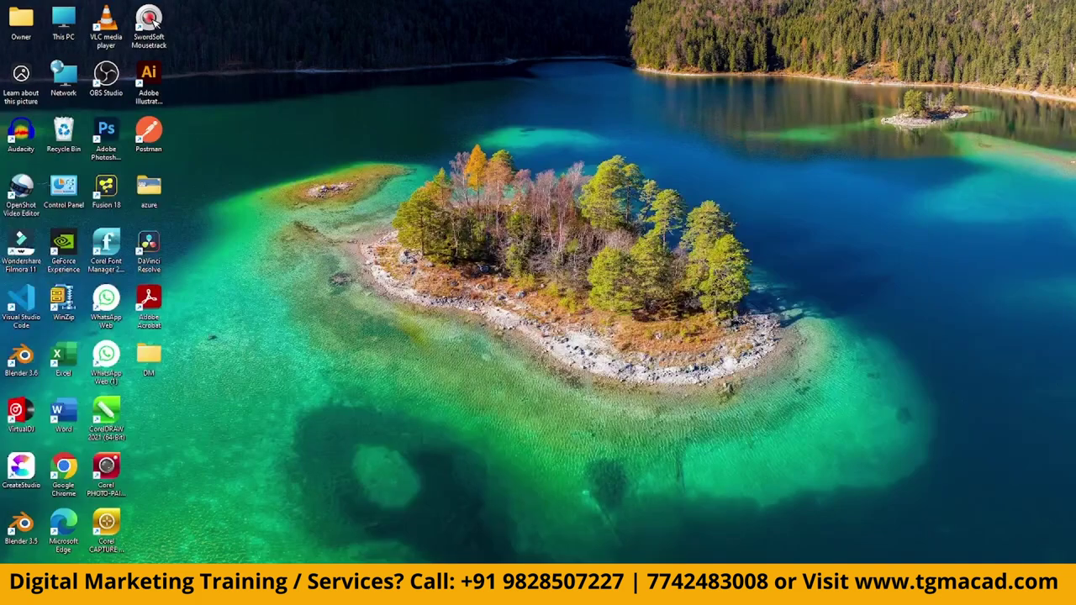
{"action": "left_click", "coordinate": [490, 523]}
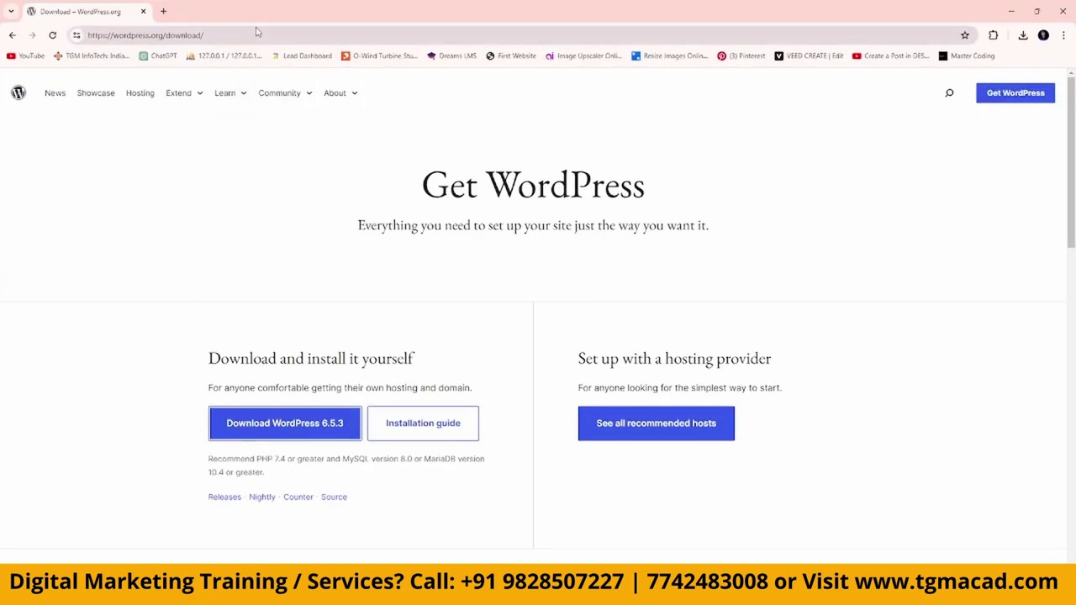
{"action": "left_click", "coordinate": [393, 34]}
{"action": "type", "text": "localhost"}
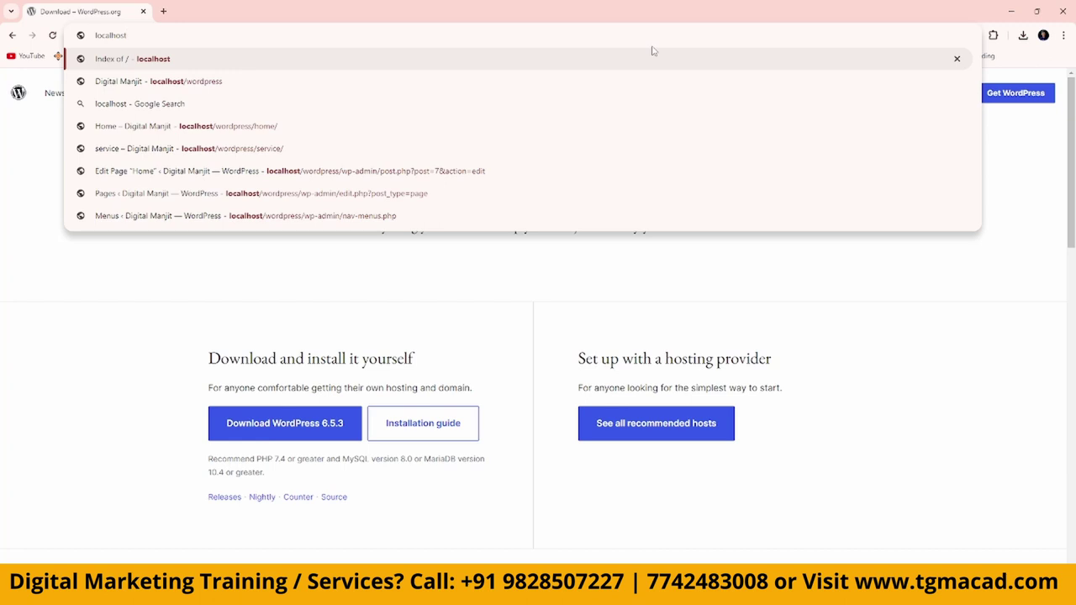
{"action": "key", "text": "Return"}
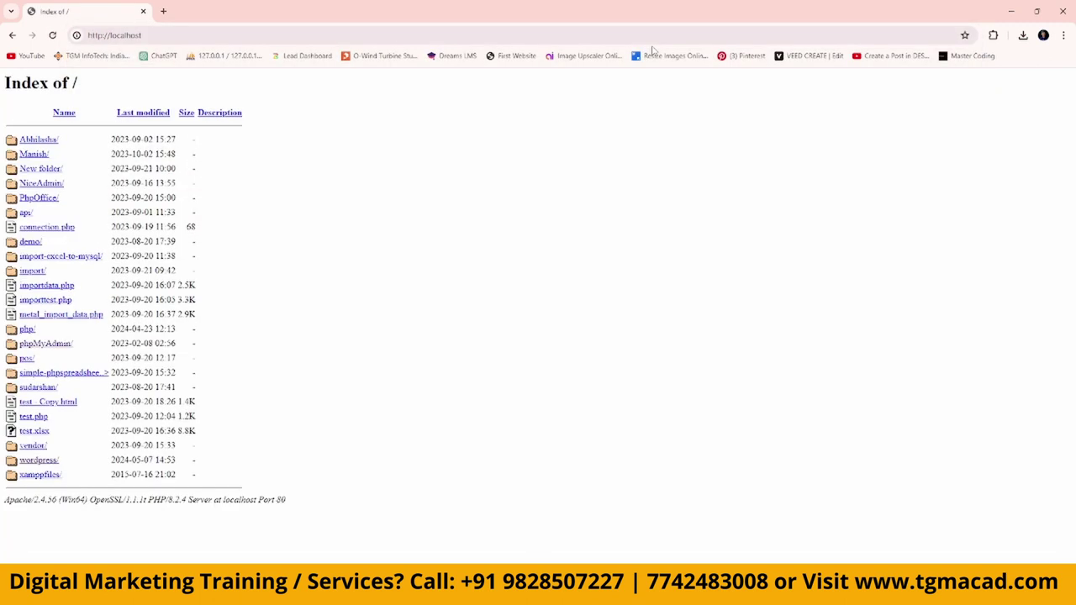
{"action": "key", "text": "ctrl+l"}
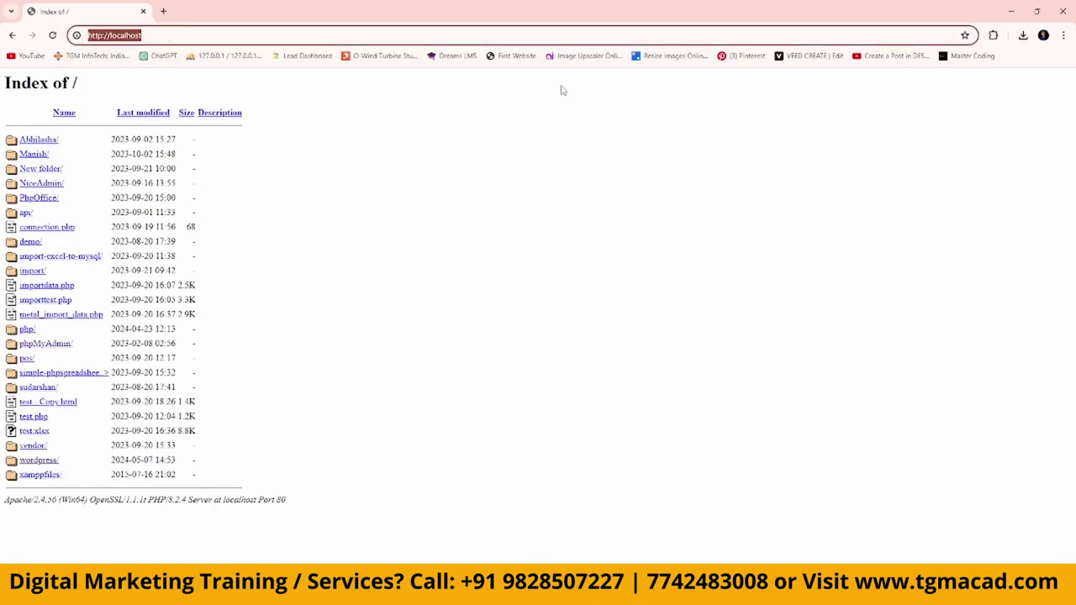
{"action": "type", "text": "12."}
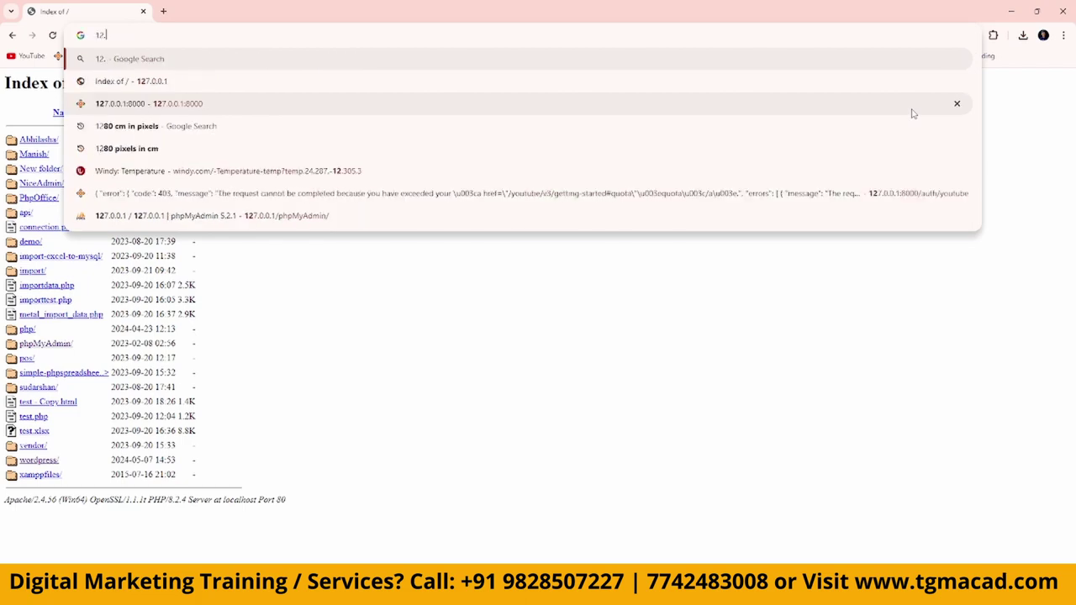
{"action": "type", "text": "7.0"}
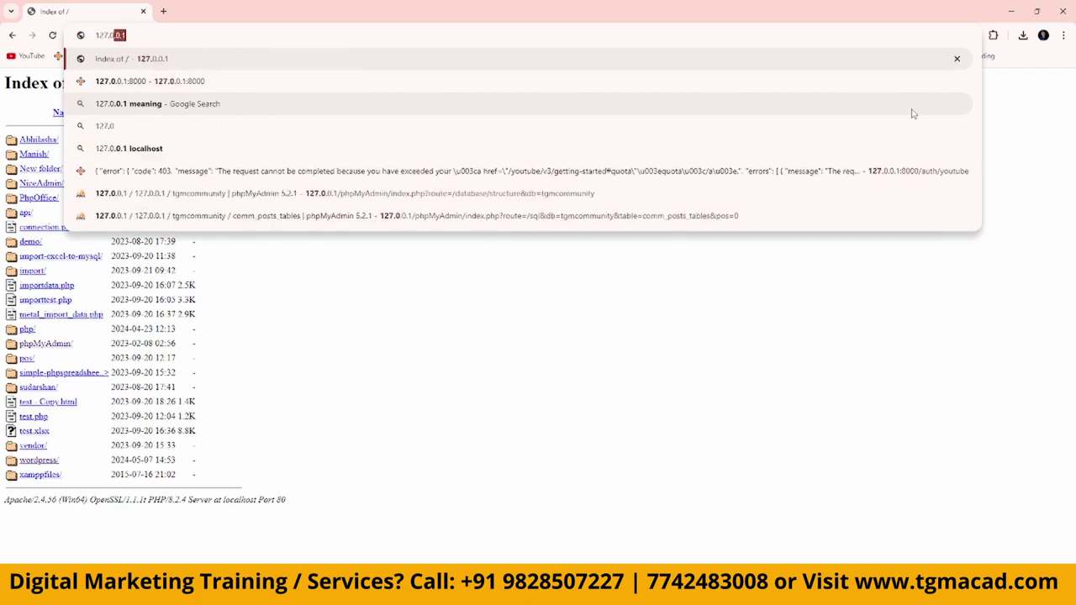
{"action": "type", "text": ".0.1"}
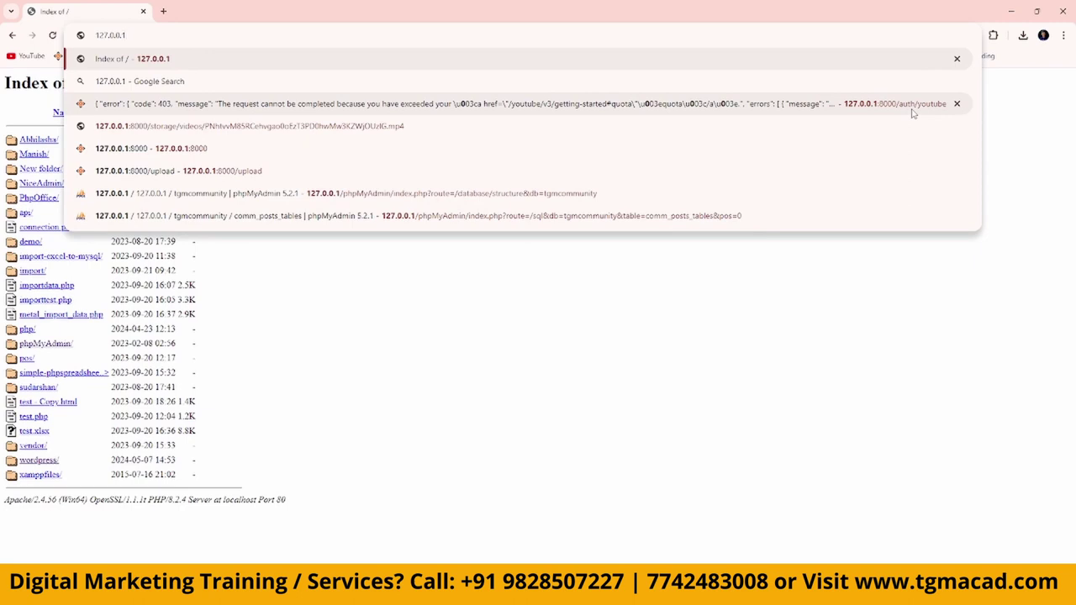
{"action": "key", "text": "ctrl+a"}
{"action": "type", "text": "local"}
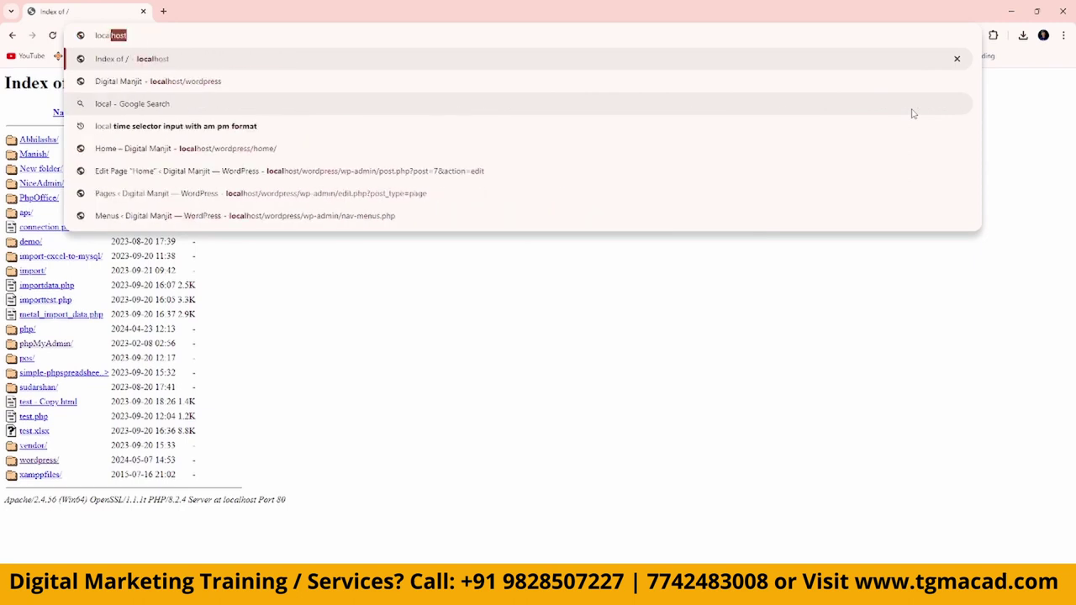
{"action": "key", "text": "Return"}
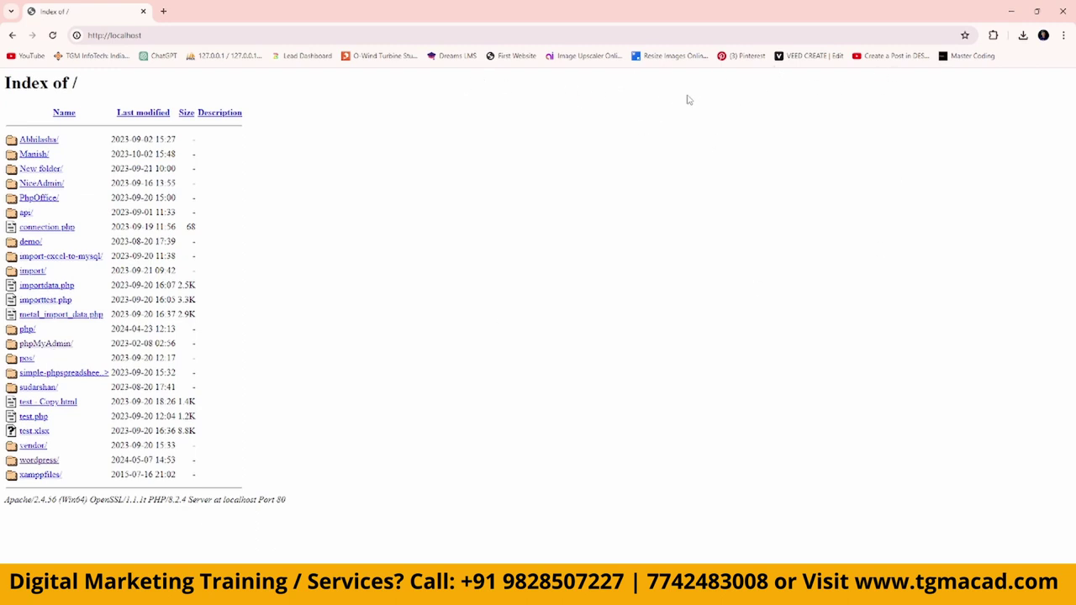
Load localhost/phpMyAdmin in a new browser tab.
{"action": "left_click", "coordinate": [163, 12]}
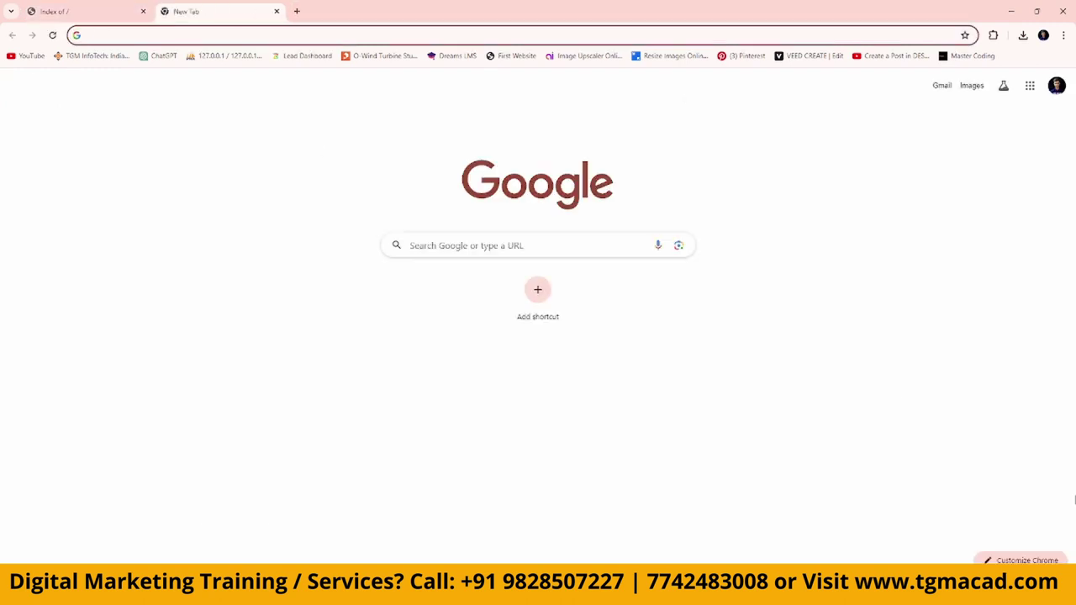
{"action": "type", "text": "localhost/"}
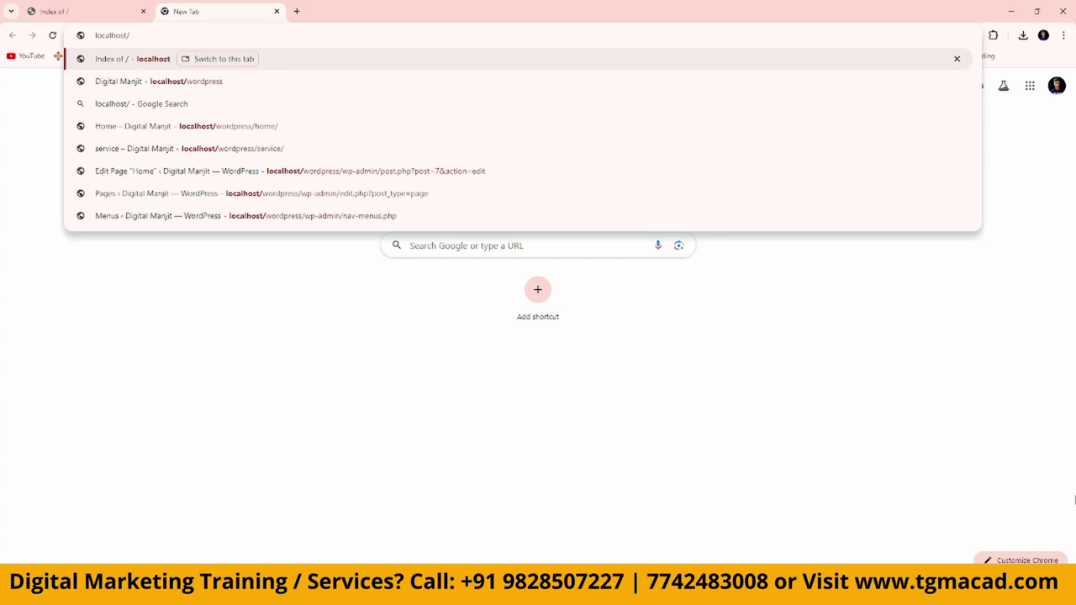
{"action": "type", "text": "php"}
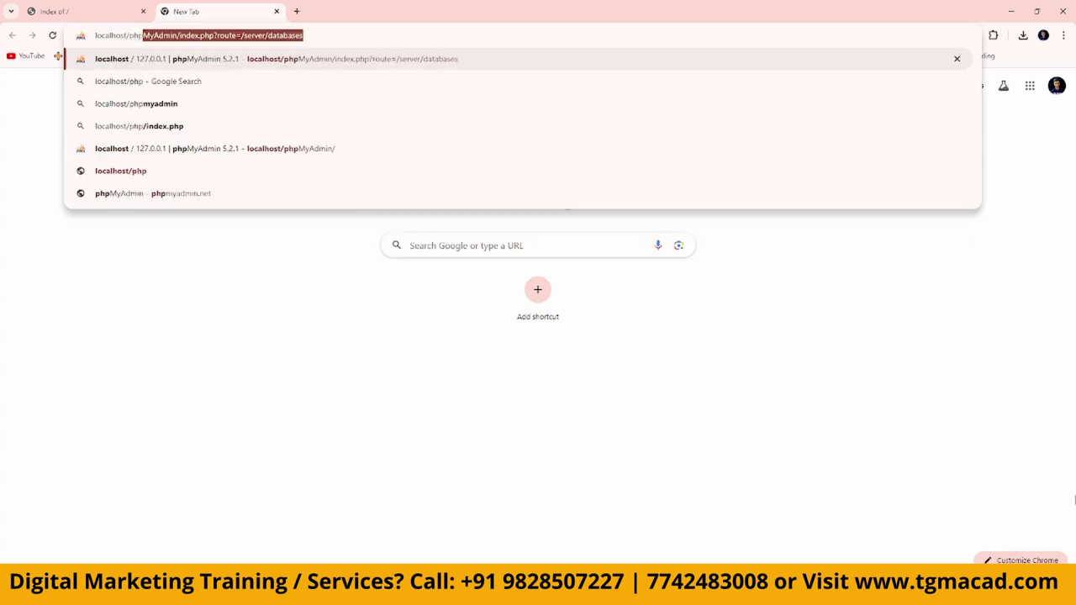
{"action": "type", "text": "MyAd"}
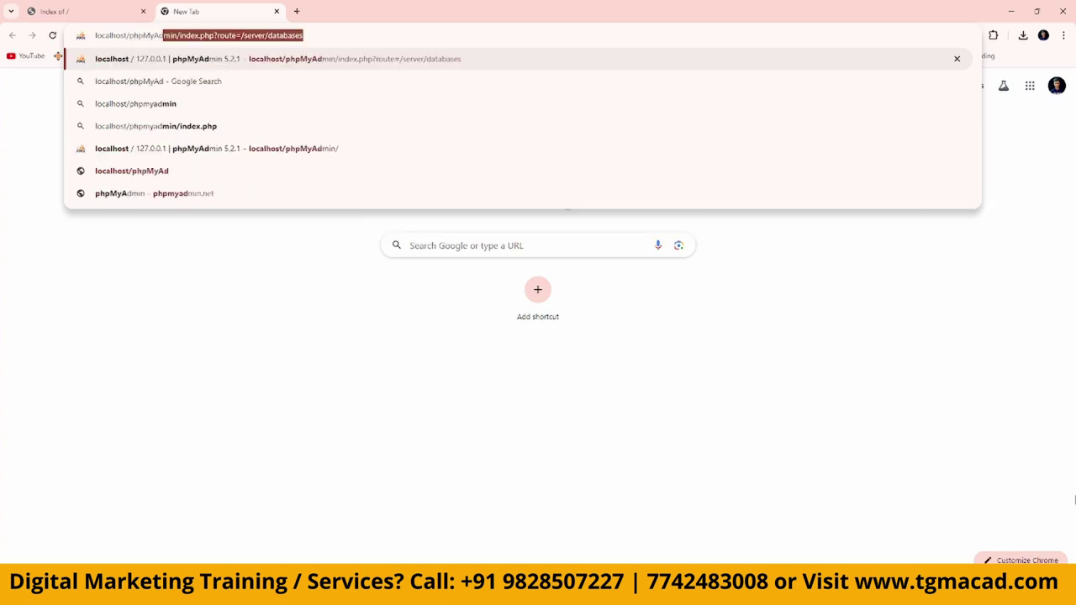
{"action": "type", "text": "min"}
{"action": "key", "text": "Delete"}
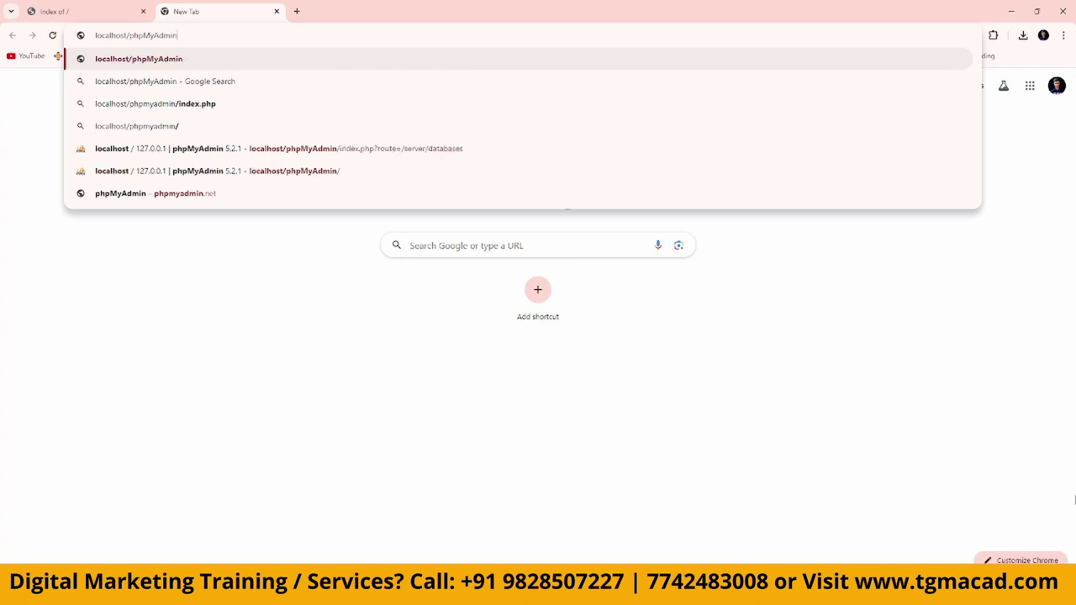
{"action": "key", "text": "Return"}
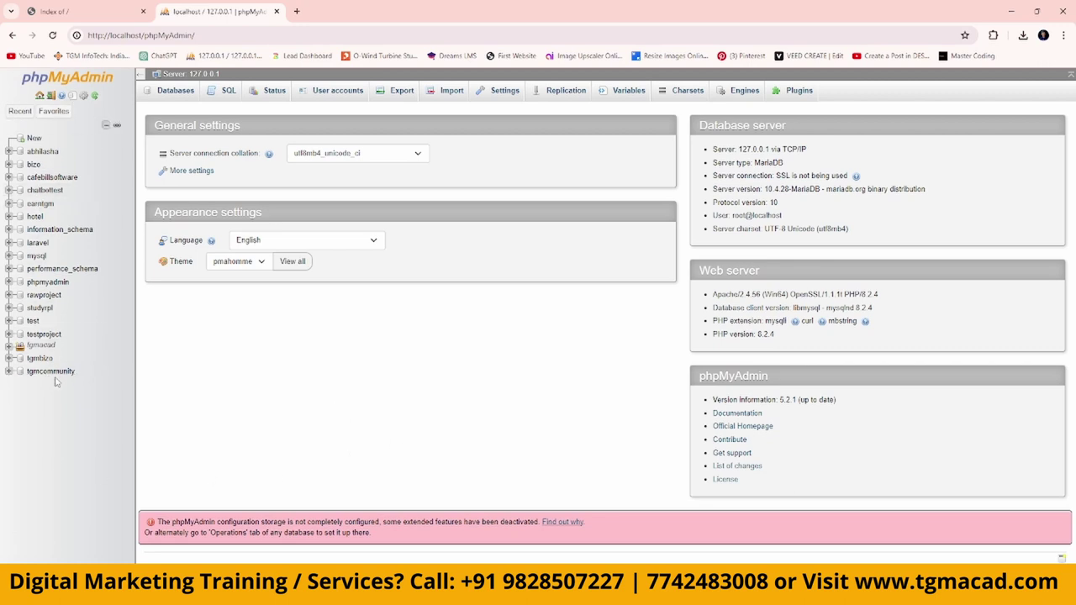
Create a new empty database named 'wordpress' in phpMyAdmin.
{"action": "left_click", "coordinate": [34, 137]}
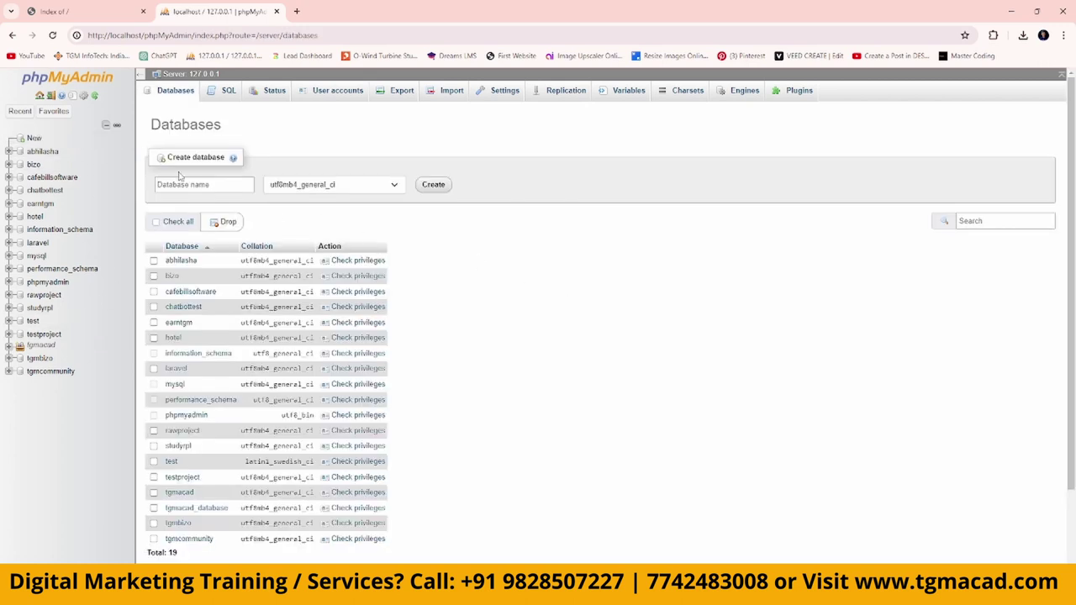
{"action": "left_click", "coordinate": [213, 186]}
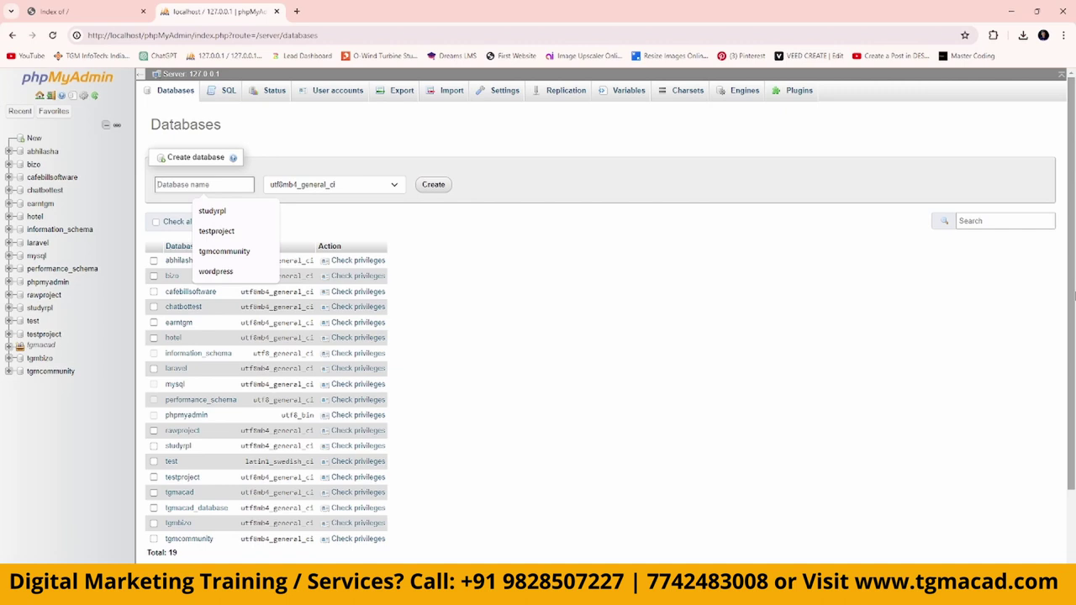
{"action": "type", "text": "wor"}
{"action": "key", "text": "Down"}
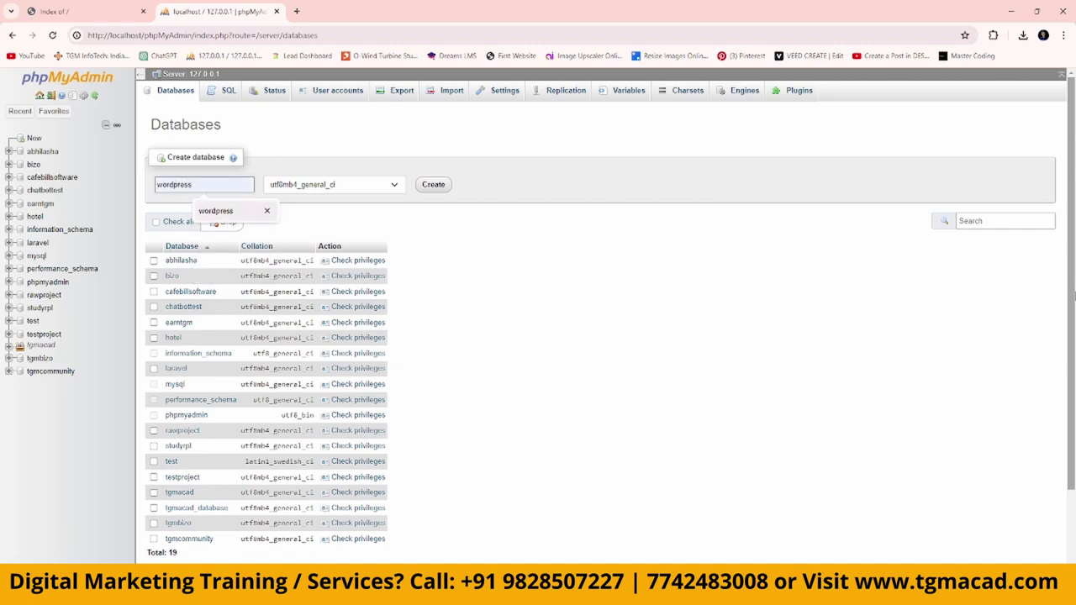
{"action": "key", "text": "Return"}
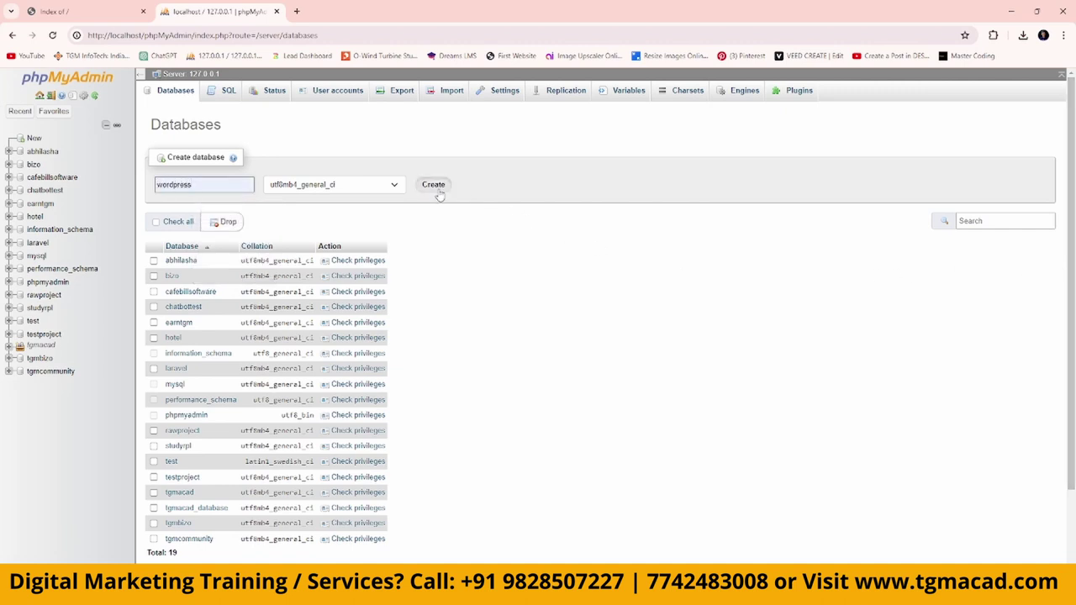
{"action": "left_click", "coordinate": [435, 186]}
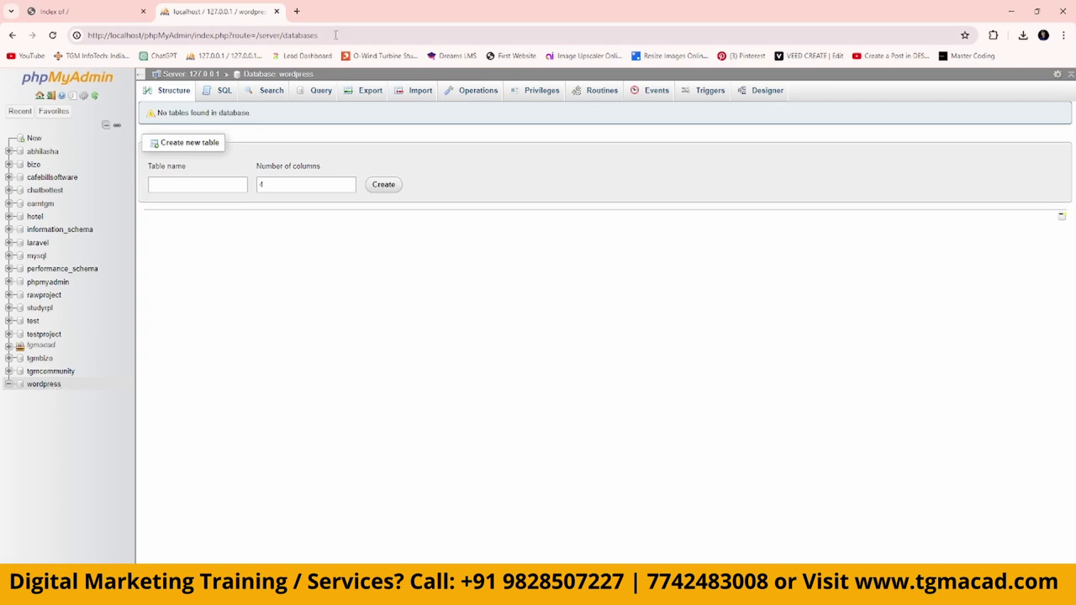
{"action": "left_click", "coordinate": [296, 11]}
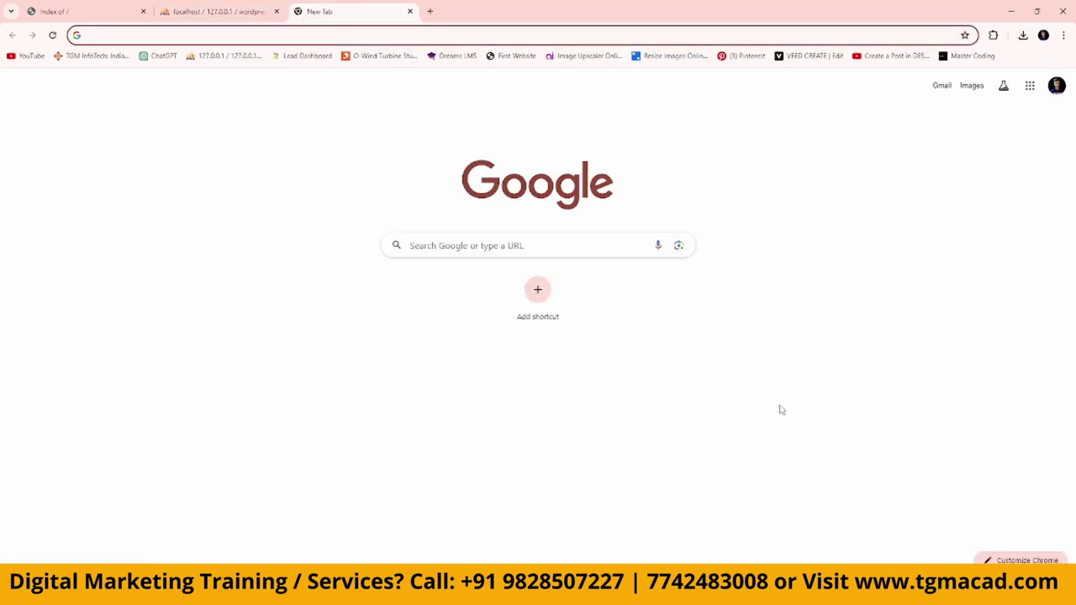
Load localhost/wordpress and continue the installer with English (United States).
{"action": "type", "text": "lo"}
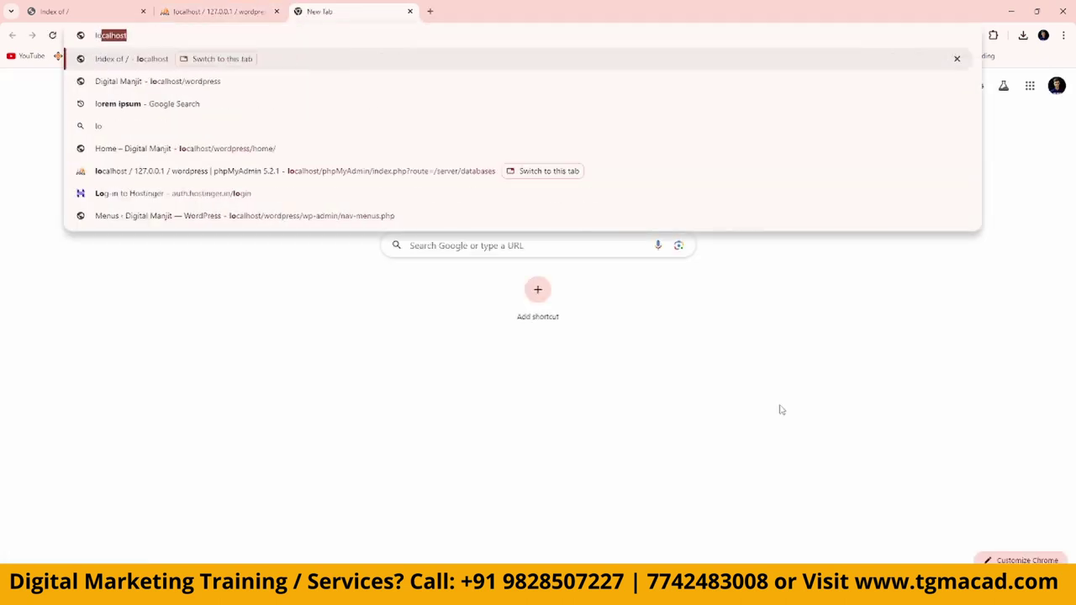
{"action": "type", "text": "calhost/"}
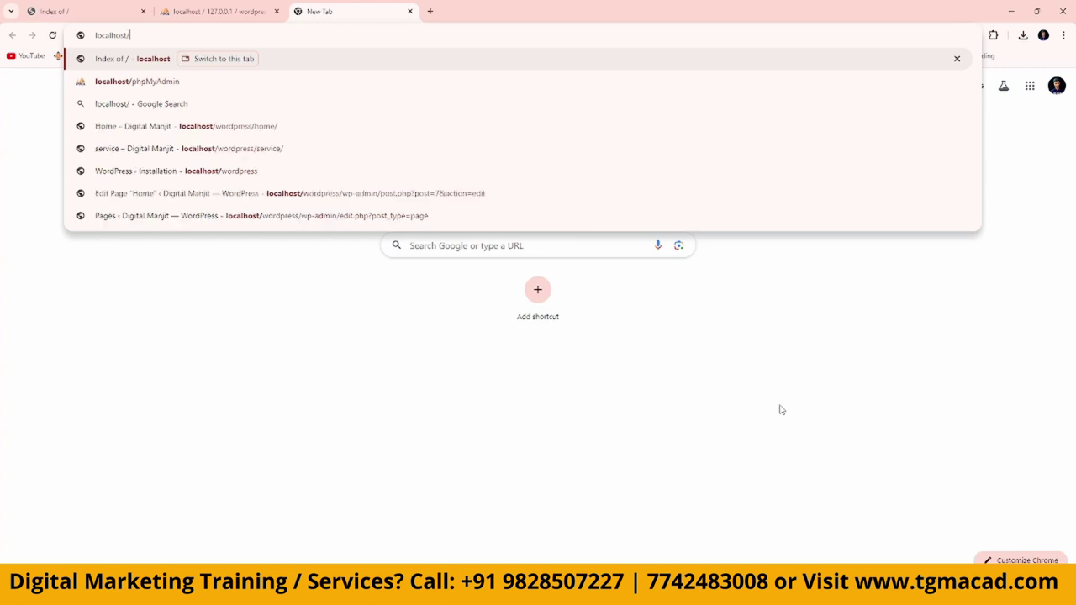
{"action": "type", "text": "w"}
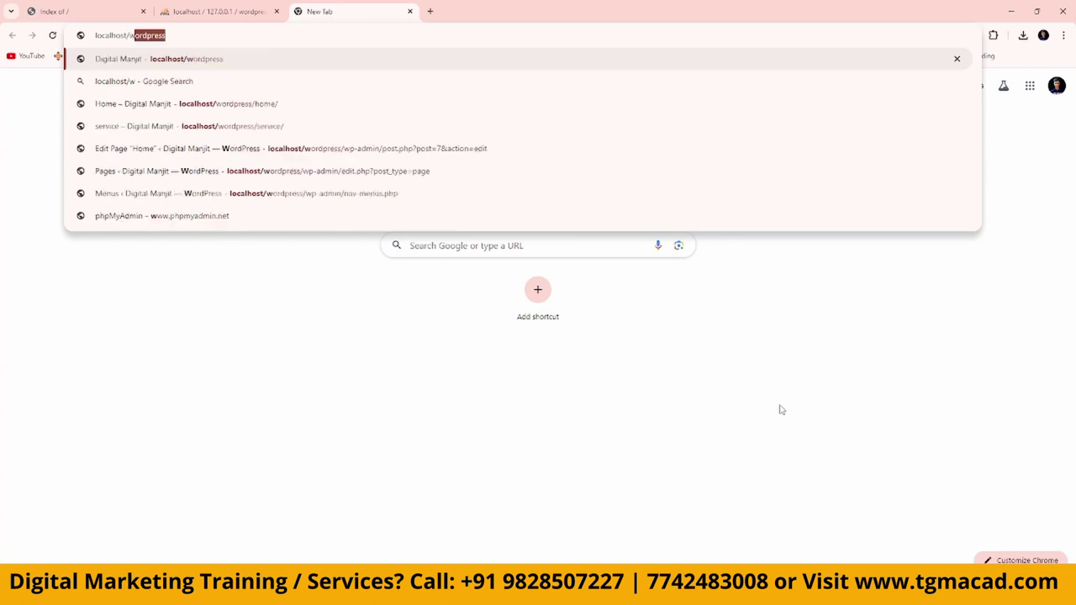
{"action": "type", "text": "ordpress"}
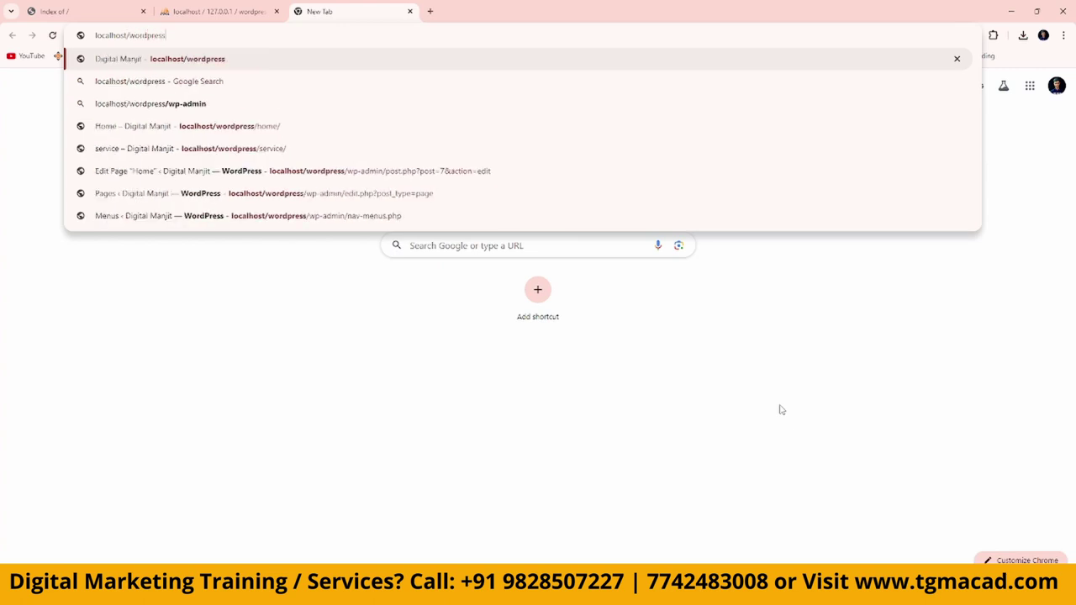
{"action": "key", "text": "Return"}
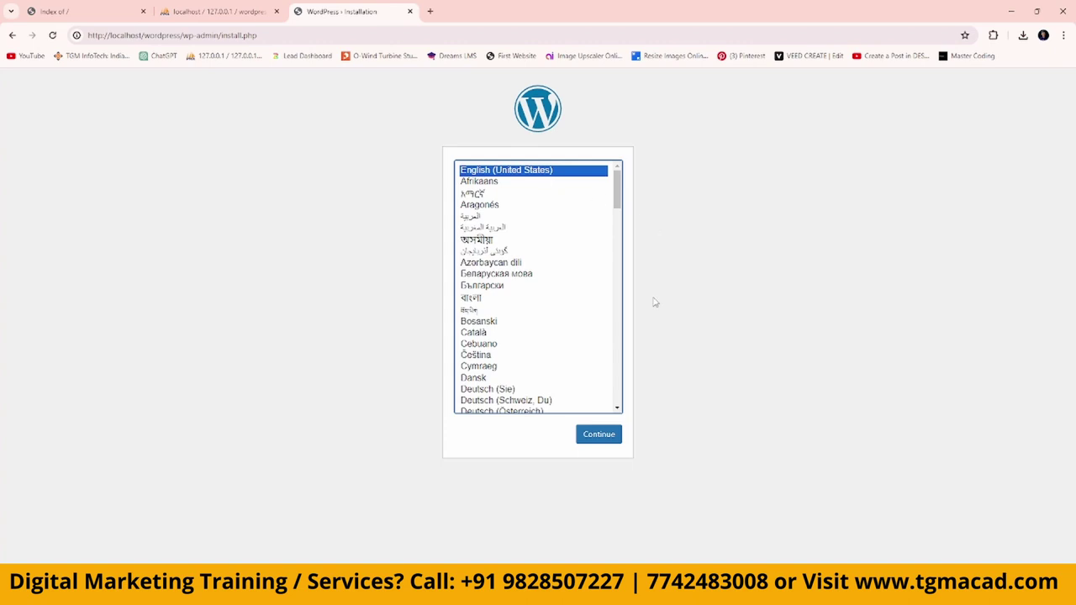
{"action": "left_click", "coordinate": [599, 435]}
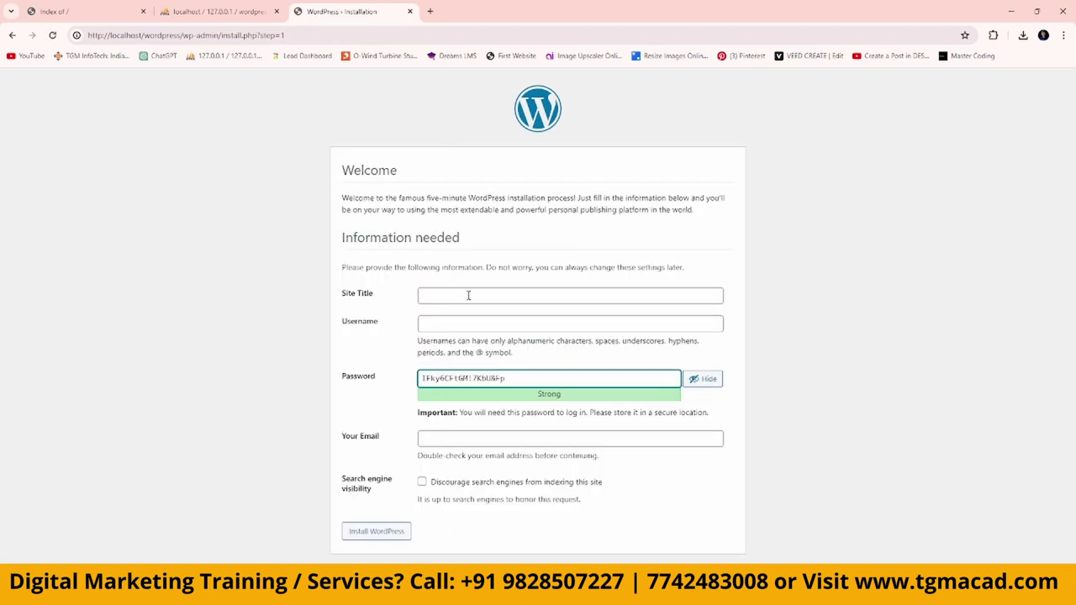
Fill in the site title from saved suggestions and enter the admin e-mail address as the username.
{"action": "left_click", "coordinate": [468, 294]}
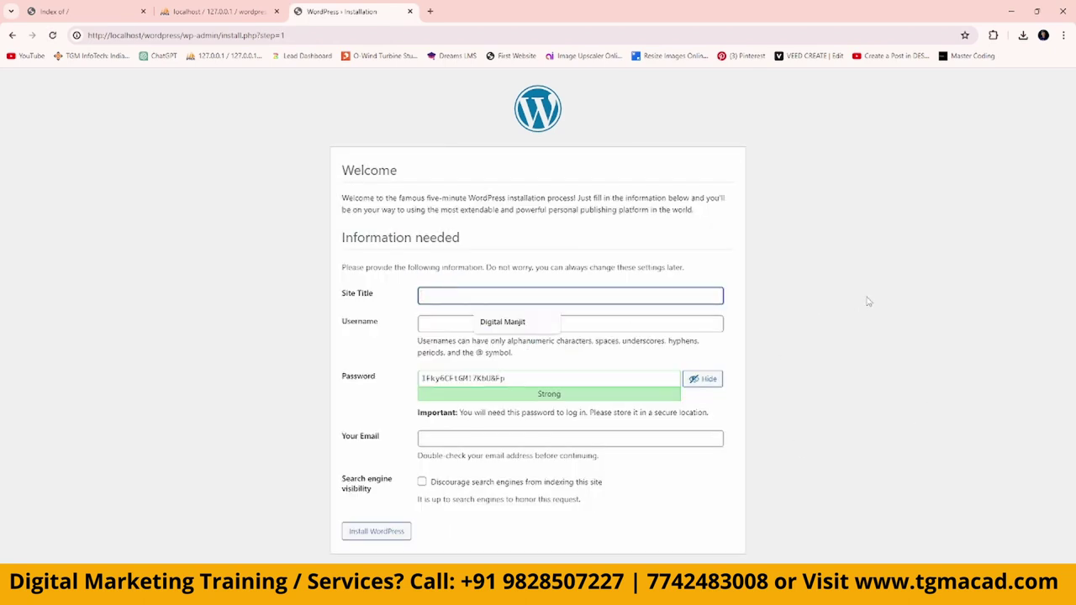
{"action": "left_click", "coordinate": [504, 327]}
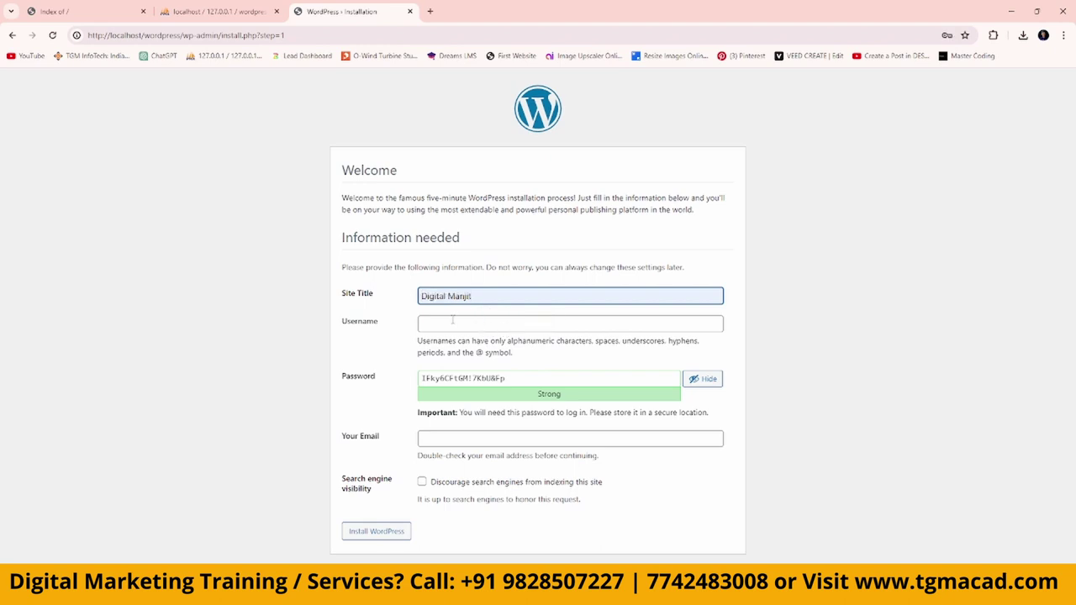
{"action": "left_click", "coordinate": [605, 324]}
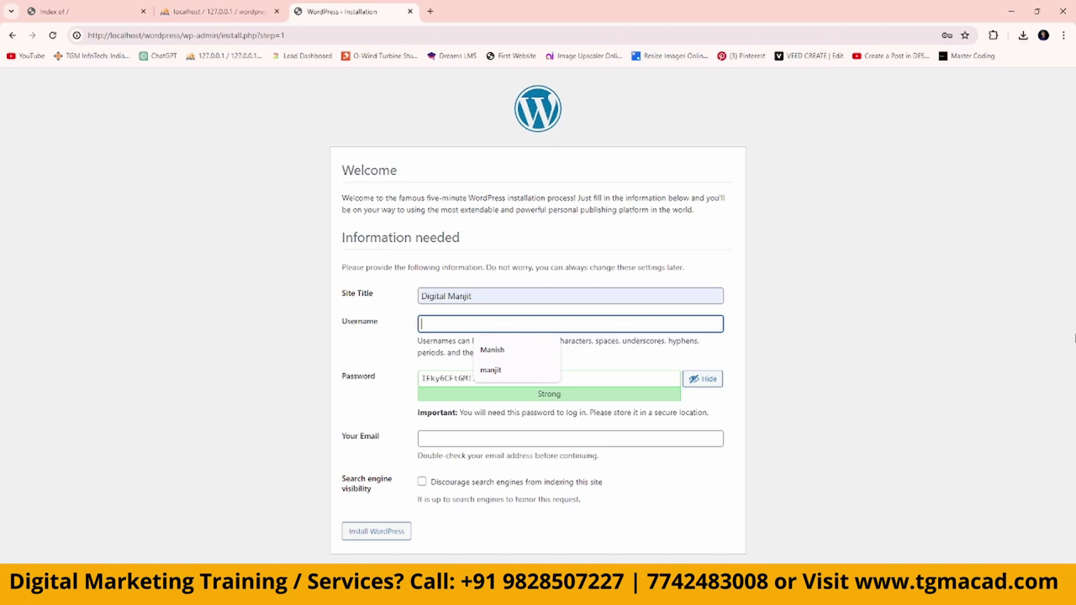
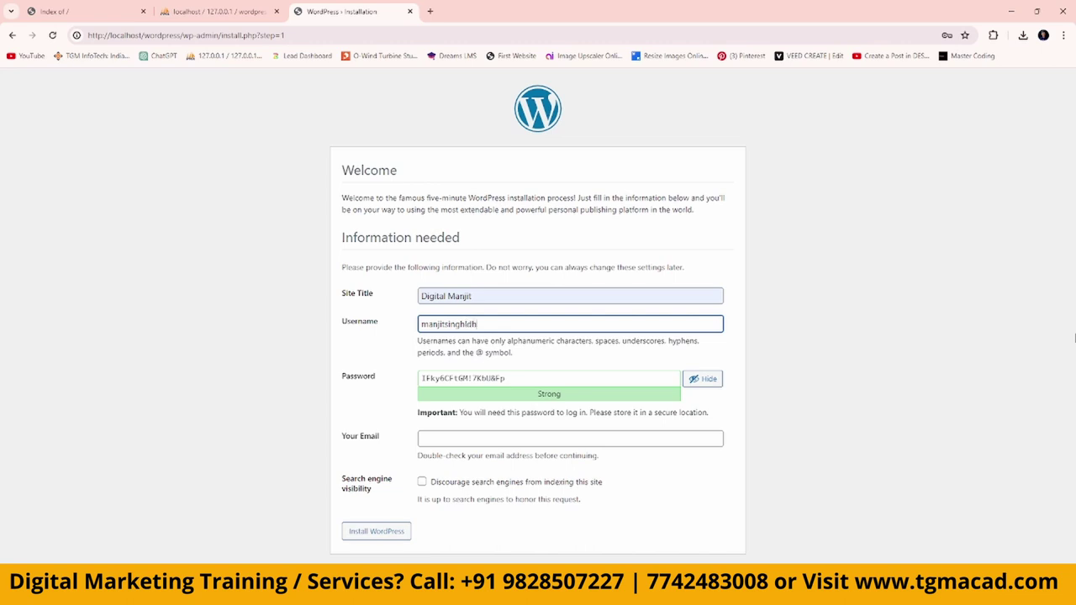
Replace the generated password with a weak one, confirm it, add the admin e-mail and install.
{"action": "left_click_drag", "start_coordinate": [558, 377], "coordinate": [367, 383]}
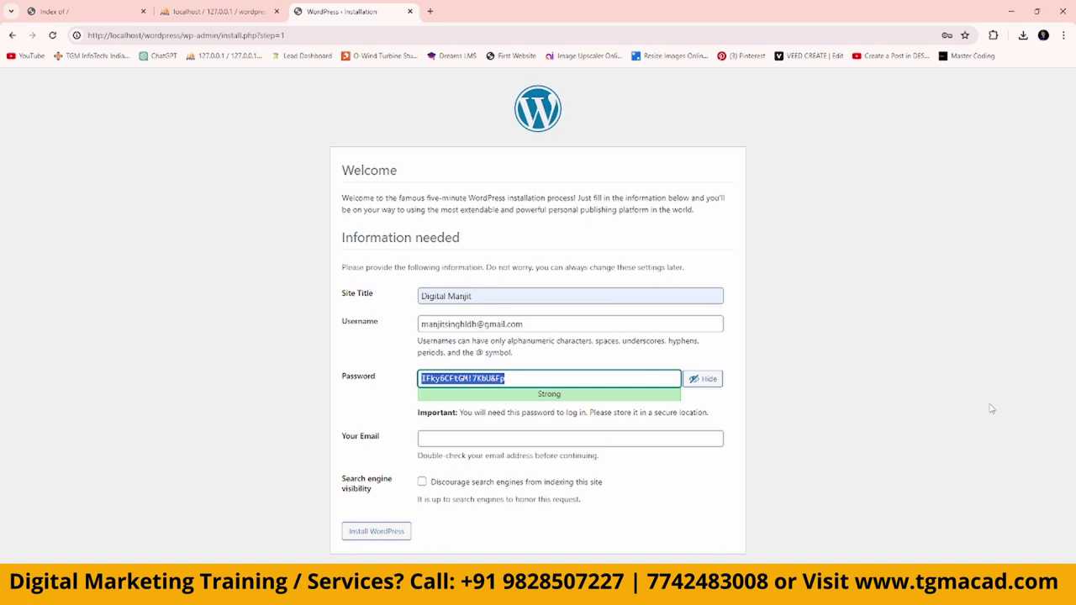
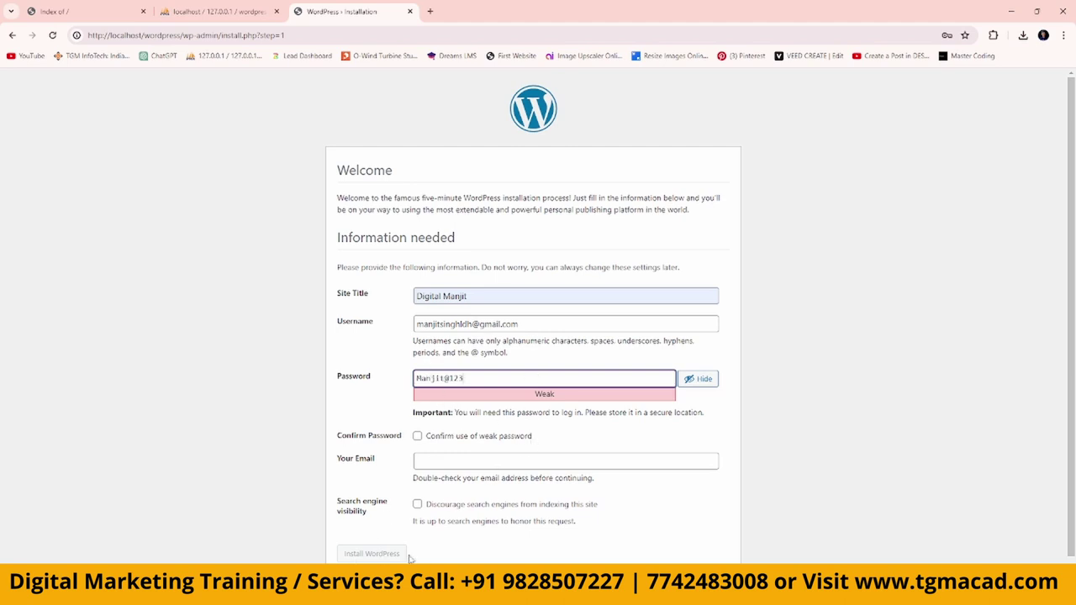
{"action": "left_click", "coordinate": [418, 438]}
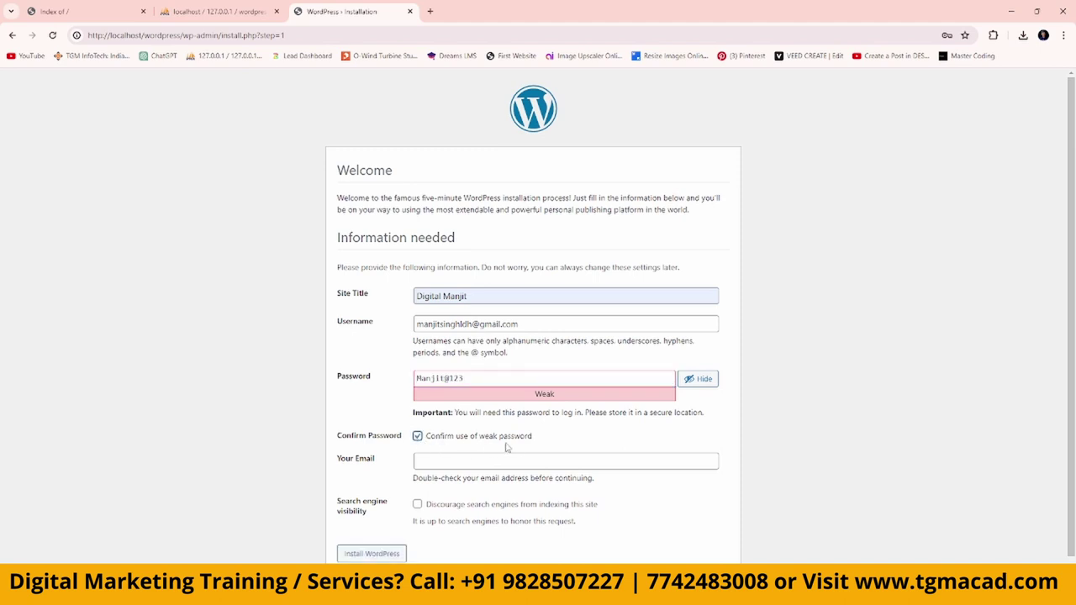
{"action": "left_click", "coordinate": [456, 463]}
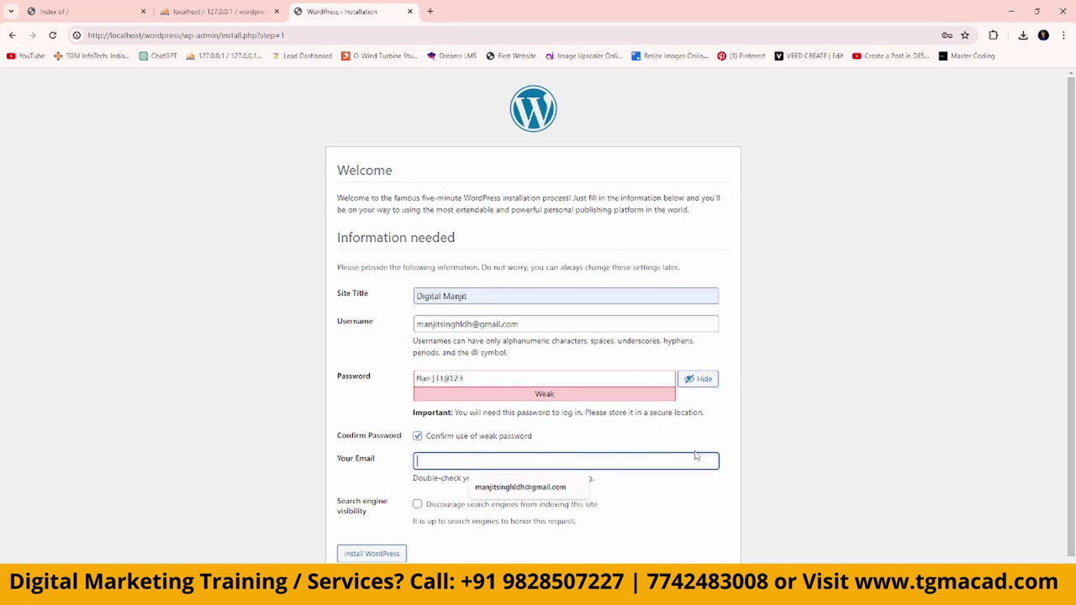
{"action": "left_click", "coordinate": [513, 488]}
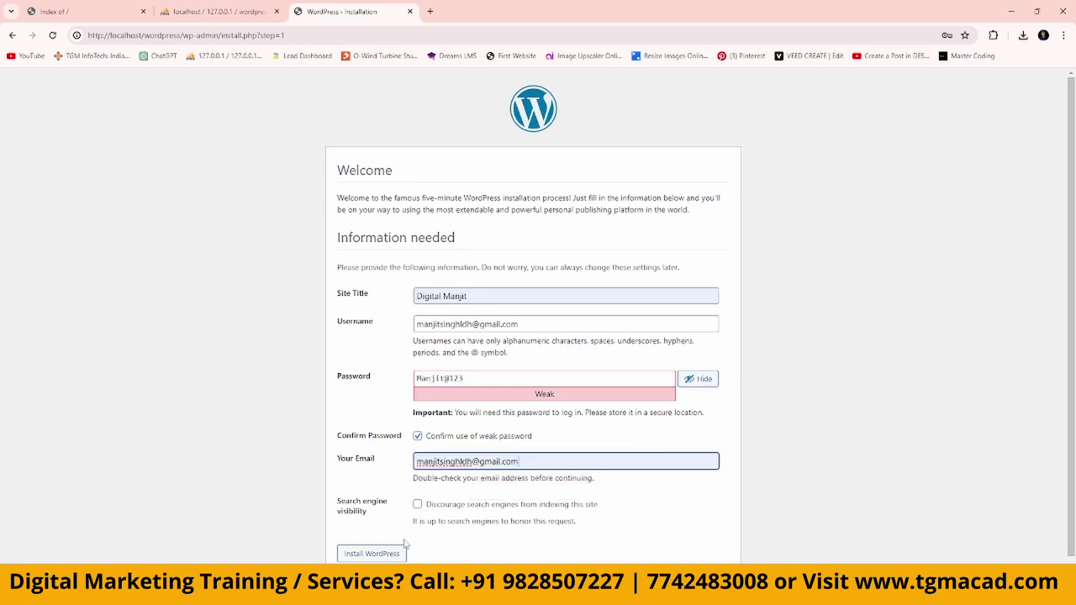
{"action": "left_click", "coordinate": [372, 554]}
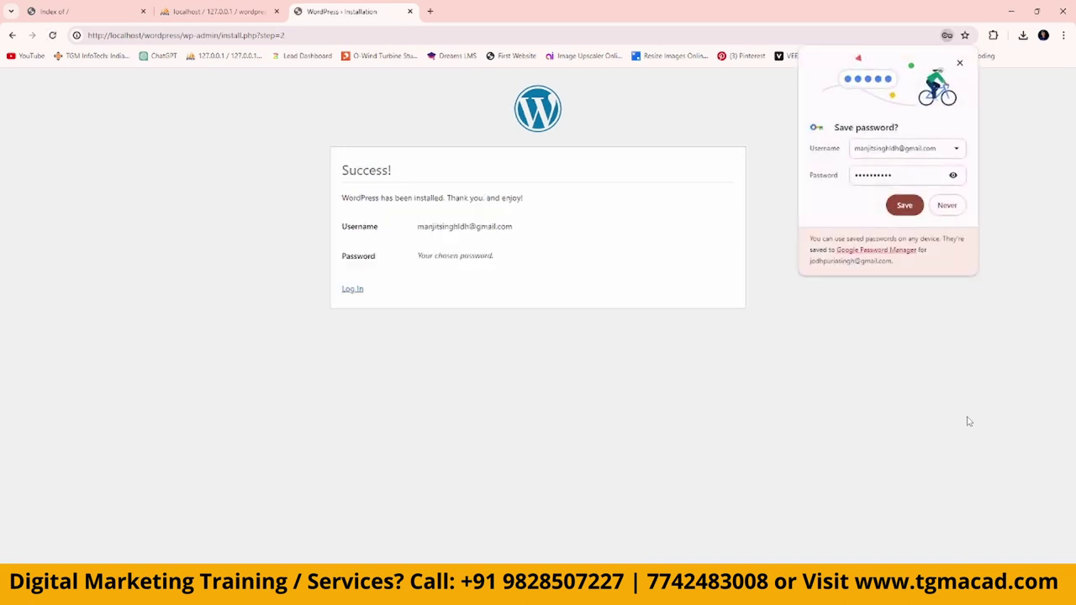
Copy the admin username from the Success page and log in with it and the account password.
{"action": "left_click", "coordinate": [960, 63]}
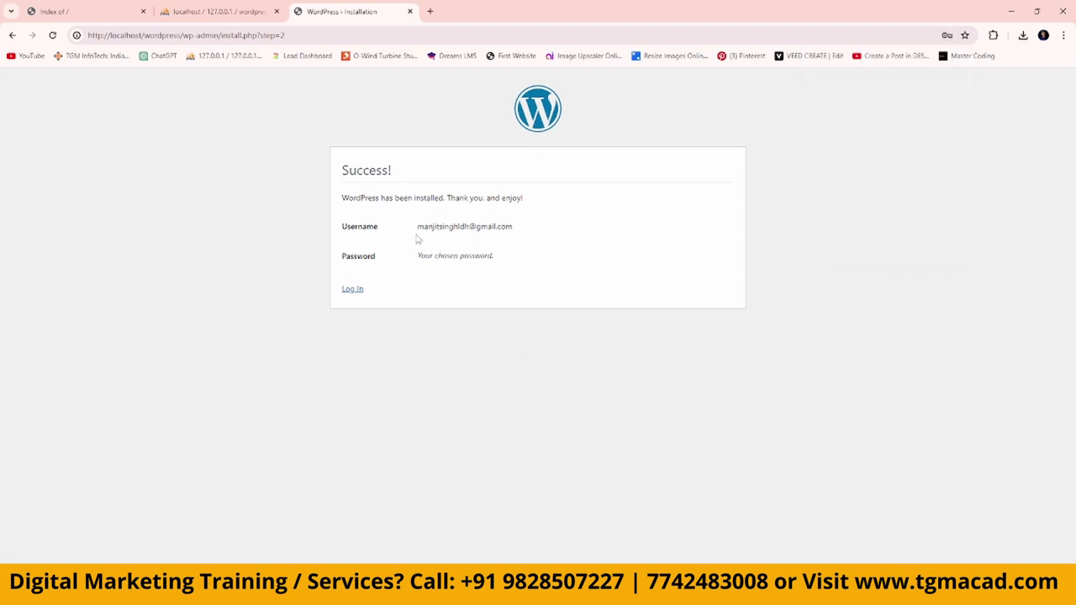
{"action": "left_click_drag", "start_coordinate": [418, 227], "coordinate": [556, 235]}
{"action": "key", "text": "ctrl+c"}
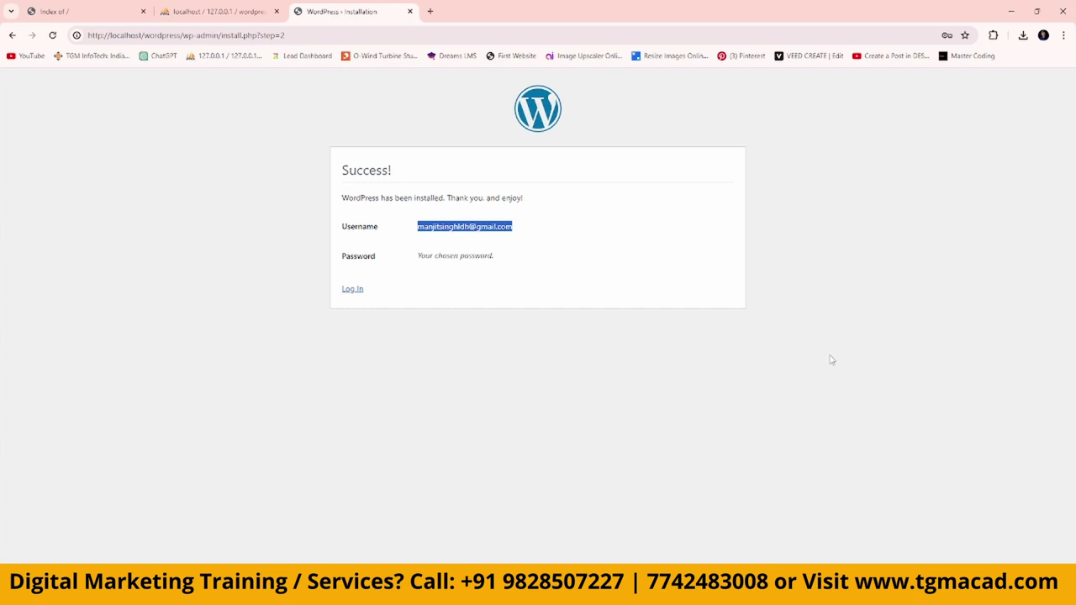
{"action": "left_click", "coordinate": [352, 289]}
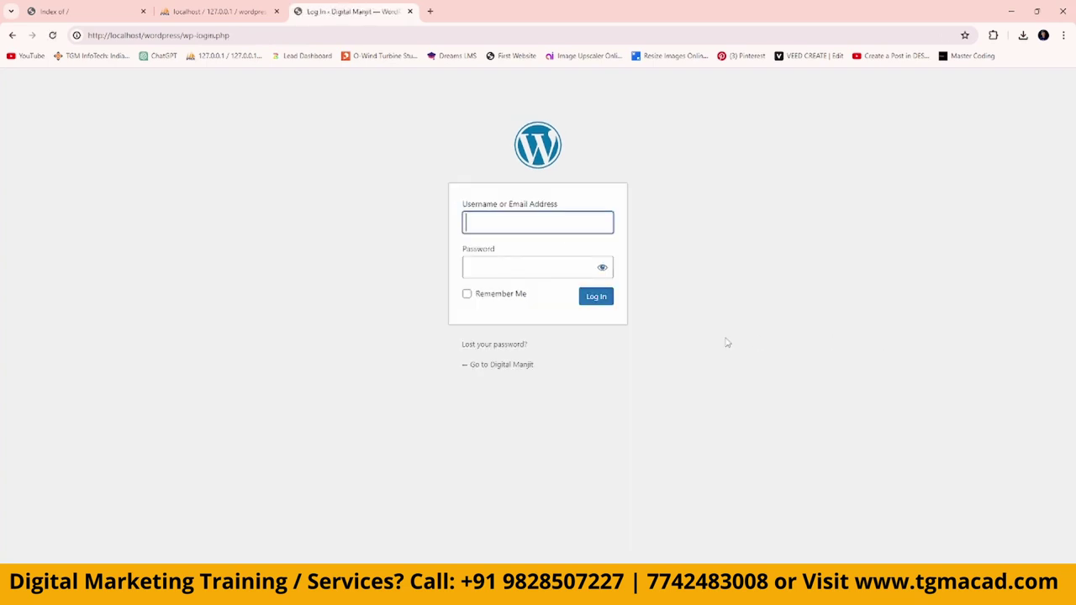
{"action": "key", "text": "ctrl+v"}
{"action": "key", "text": "Tab"}
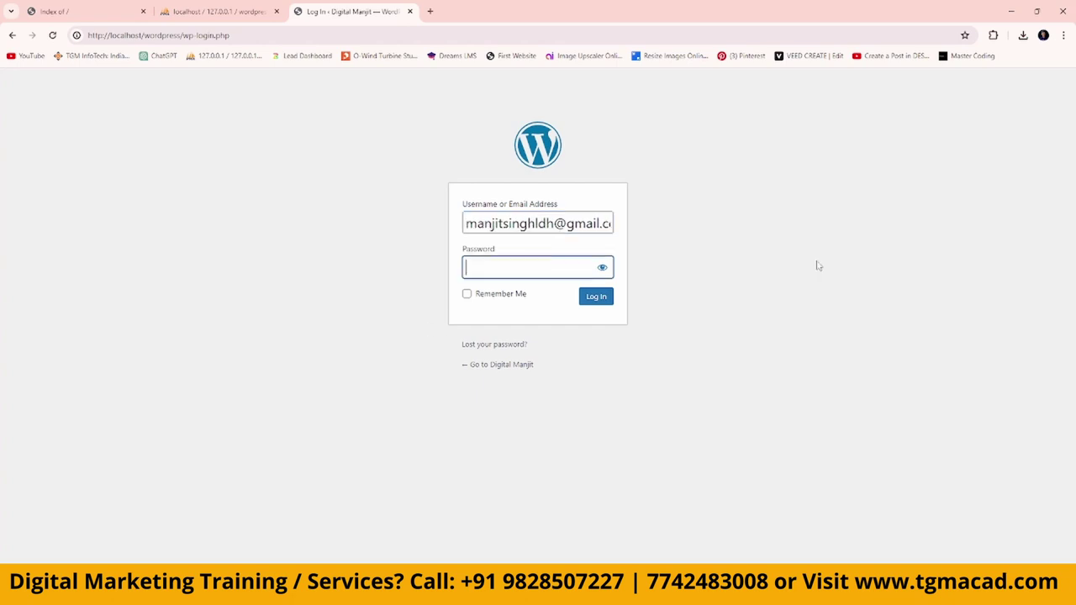
{"action": "type", "text": "•••••••••"}
{"action": "key", "text": "Return"}
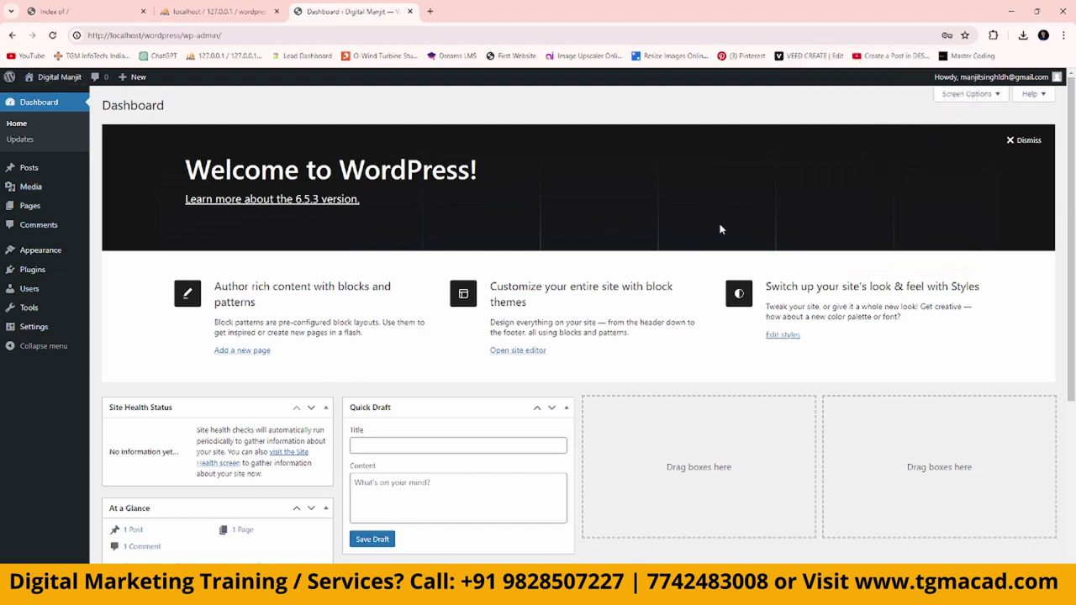
Dismiss the Welcome panel and view the site at localhost/wordpress in a new tab.
{"action": "left_click", "coordinate": [1019, 140]}
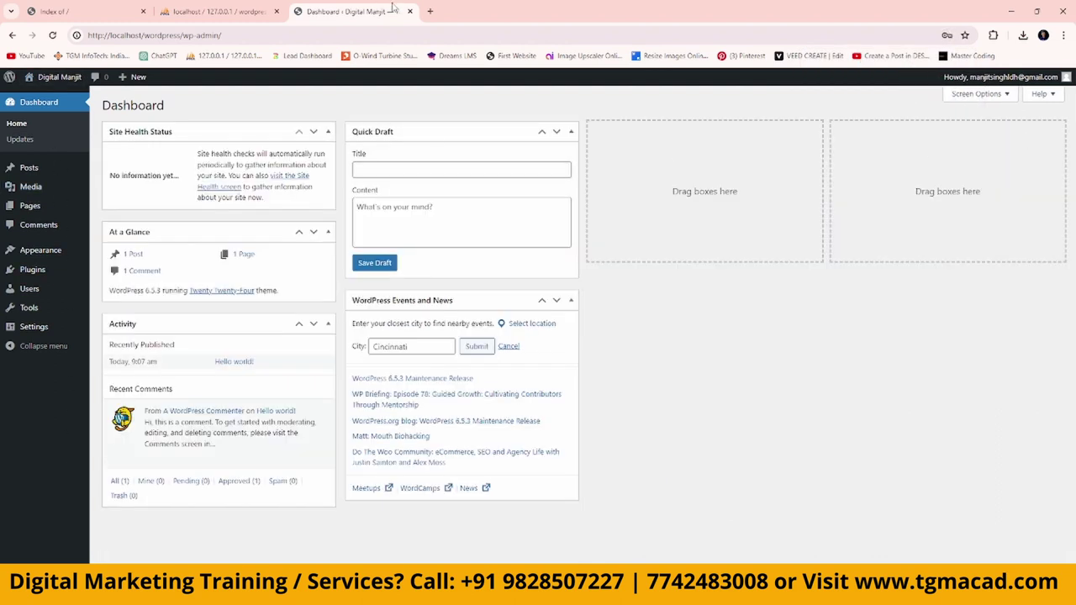
{"action": "left_click", "coordinate": [428, 12]}
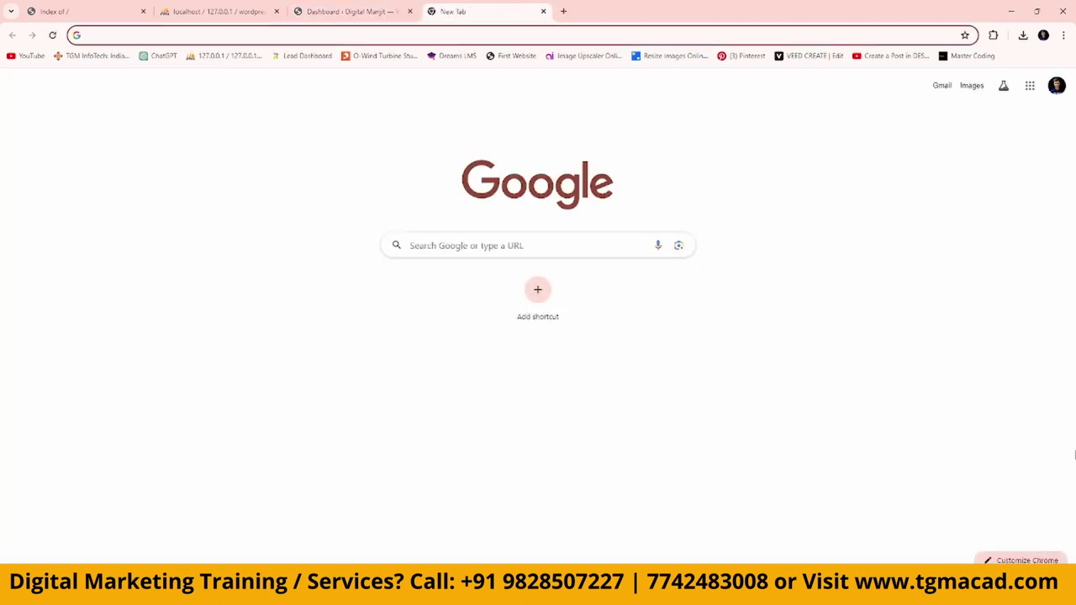
{"action": "type", "text": "localhost"}
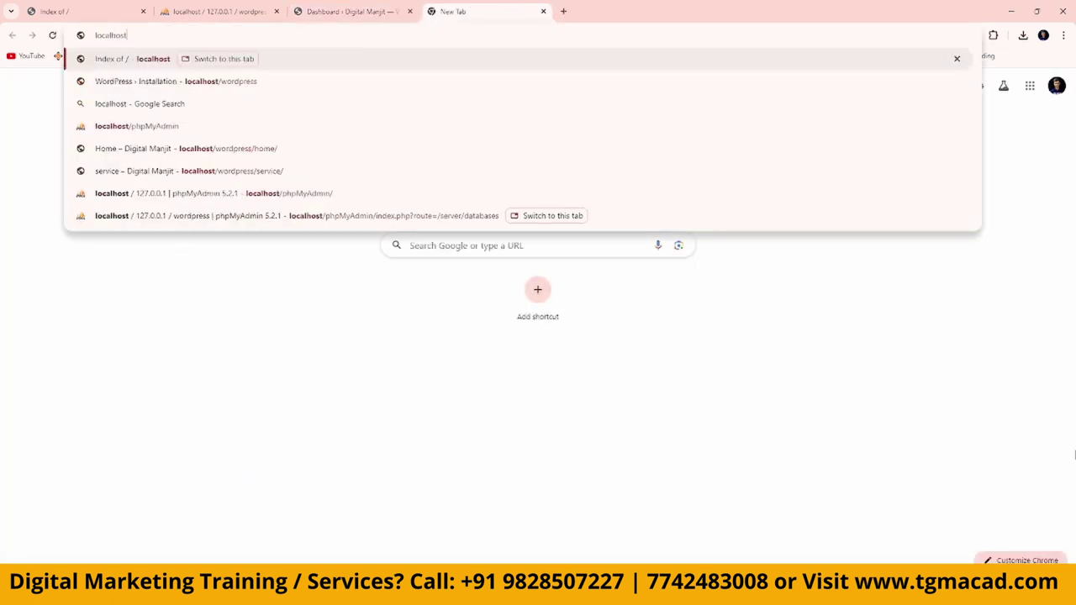
{"action": "type", "text": "/wordpress"}
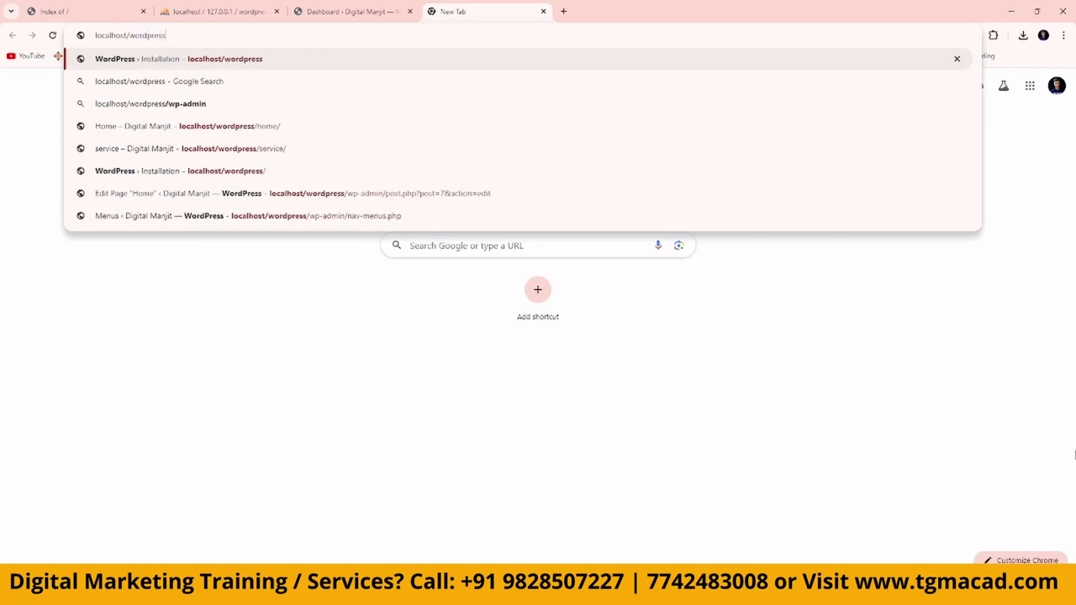
{"action": "key", "text": "Return"}
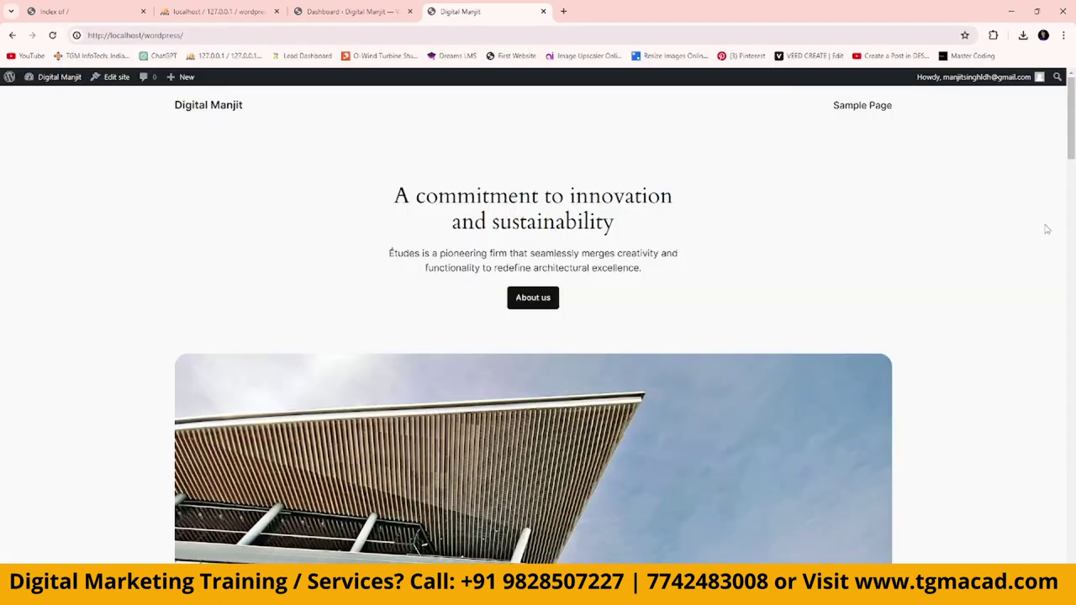
{"action": "scroll", "coordinate": [1031, 384], "scroll_direction": "down", "scroll_amount": 5}
{"action": "scroll", "coordinate": [1030, 384], "scroll_direction": "down", "scroll_amount": 15}
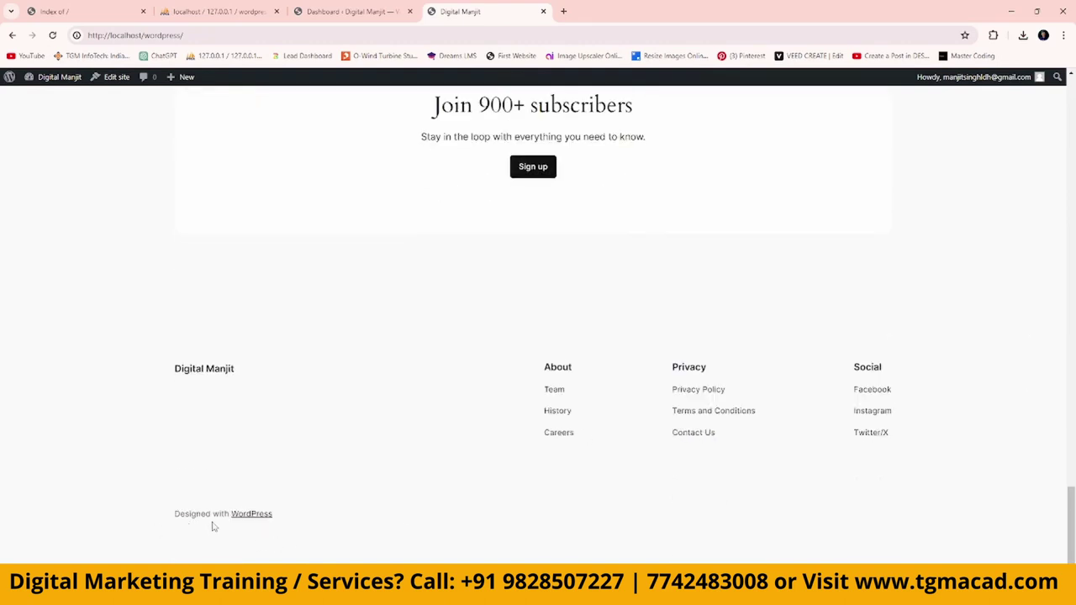
{"action": "scroll", "coordinate": [950, 513], "scroll_direction": "up", "scroll_amount": 10}
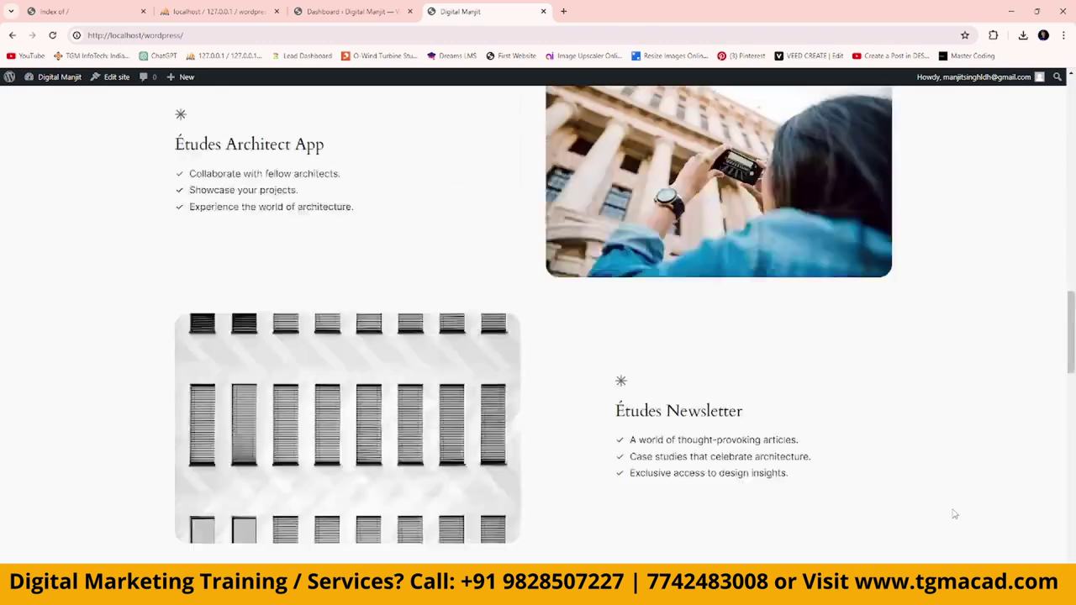
{"action": "scroll", "coordinate": [954, 514], "scroll_direction": "up", "scroll_amount": 10}
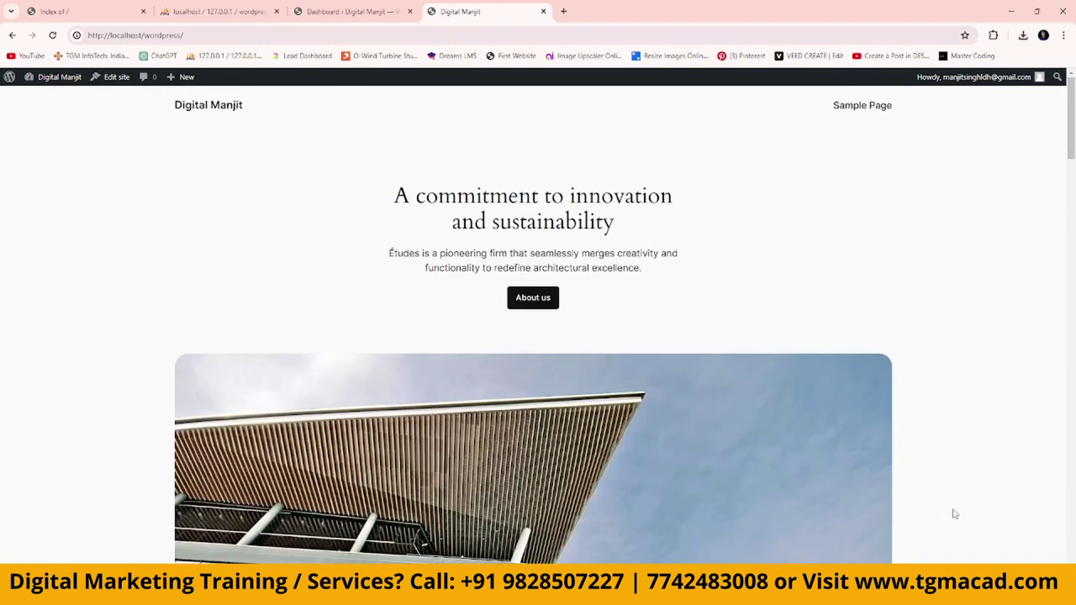
Install the Astra theme from Appearance > Themes > Add New Theme and activate it.
{"action": "left_click", "coordinate": [353, 11]}
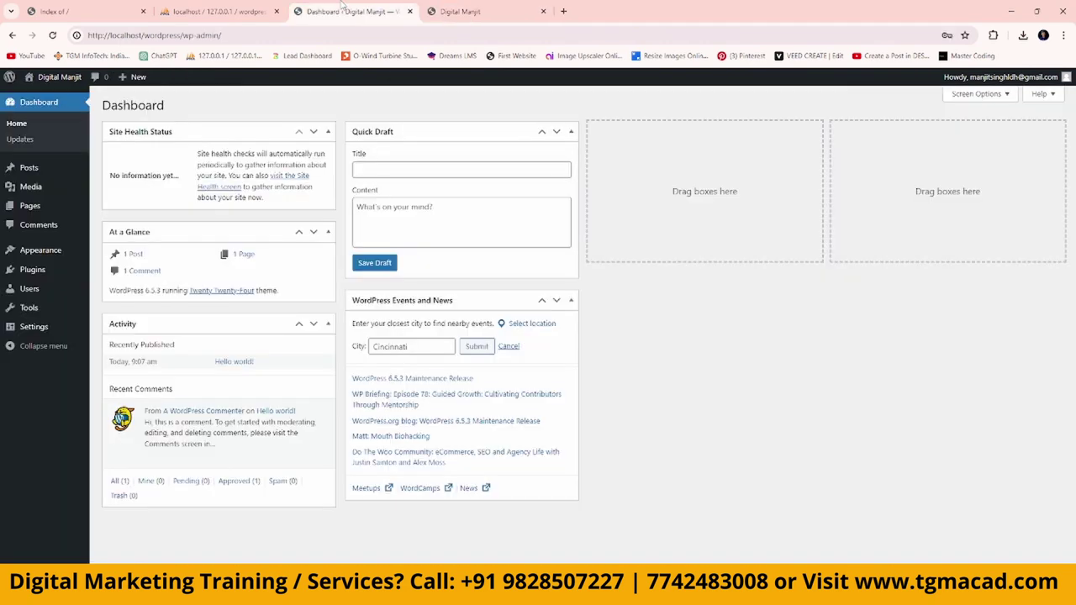
{"action": "mouse_move", "coordinate": [46, 250]}
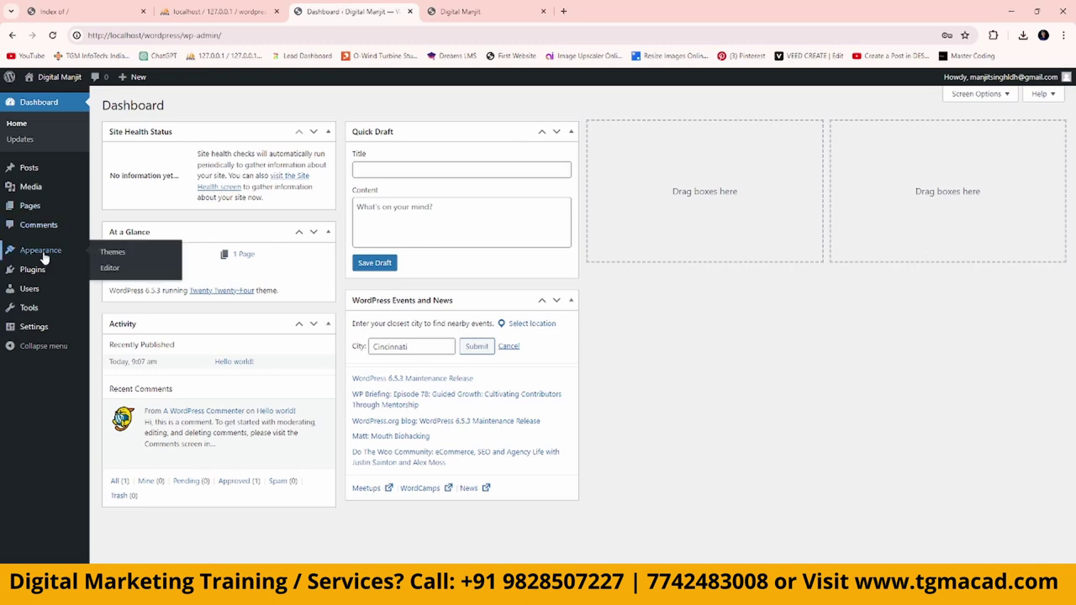
{"action": "left_click", "coordinate": [118, 261]}
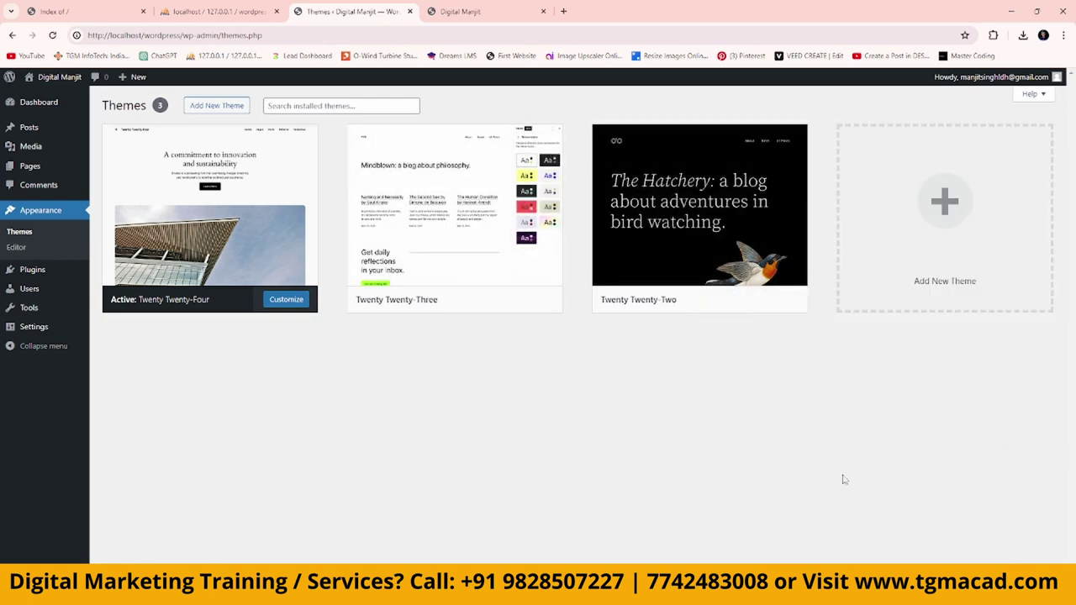
{"action": "left_click", "coordinate": [965, 212]}
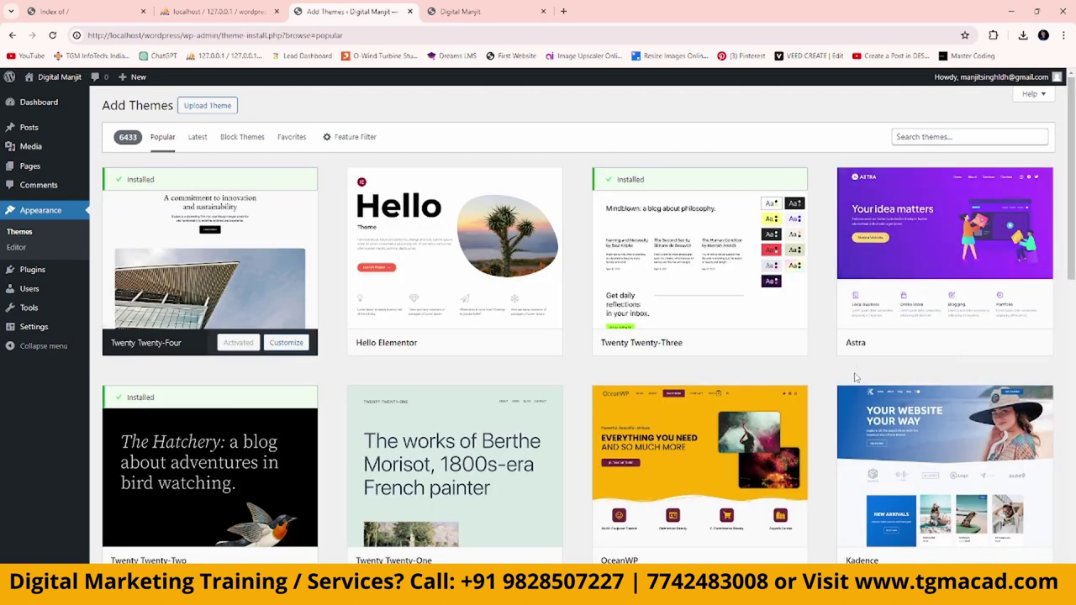
{"action": "mouse_move", "coordinate": [848, 349]}
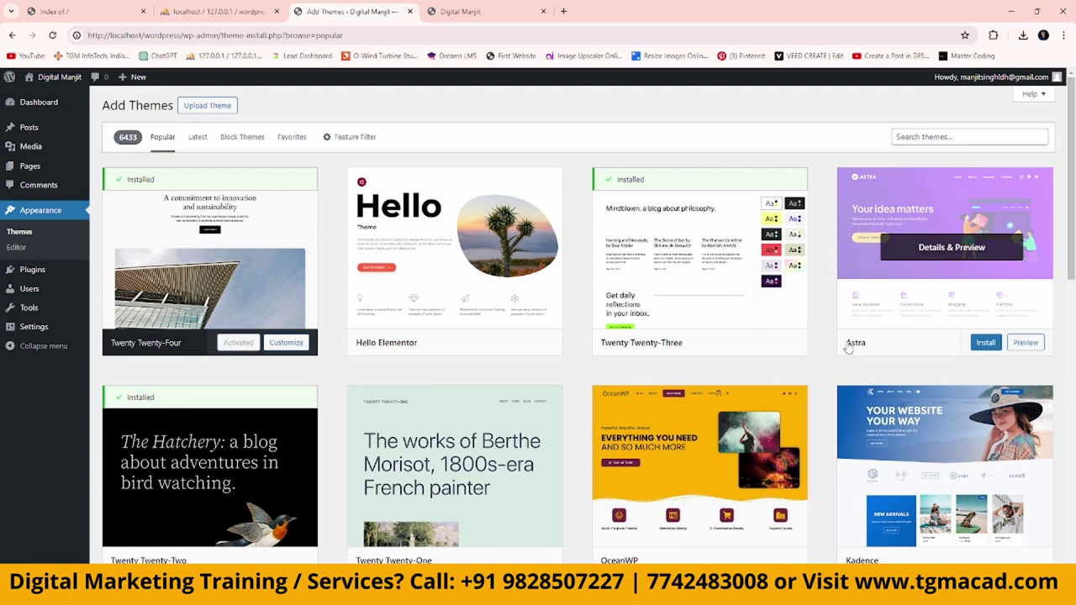
{"action": "left_click", "coordinate": [992, 345]}
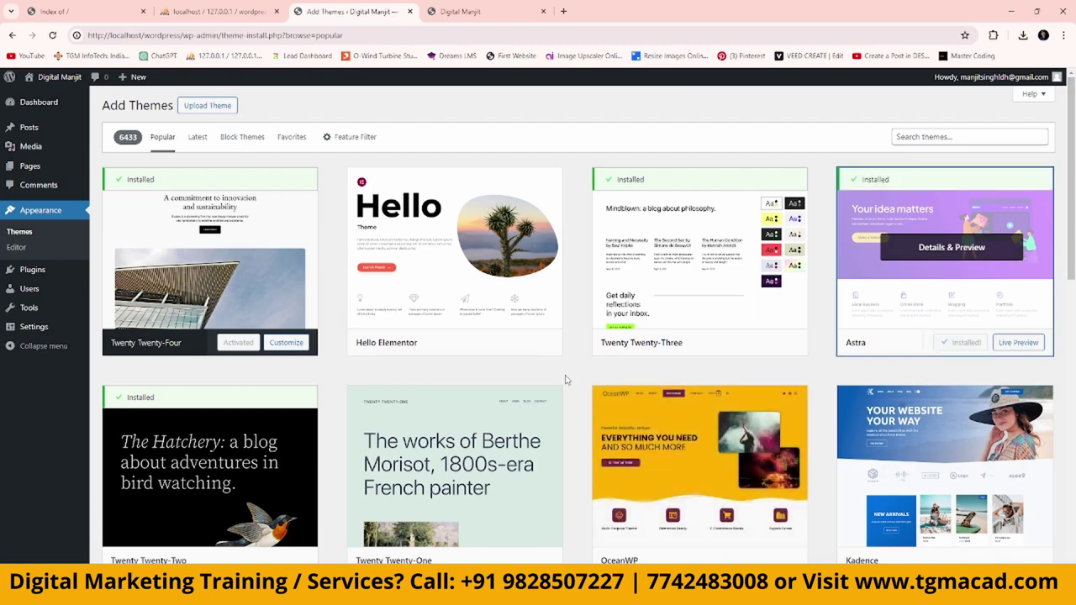
{"action": "scroll", "coordinate": [613, 363], "scroll_direction": "down", "scroll_amount": 10}
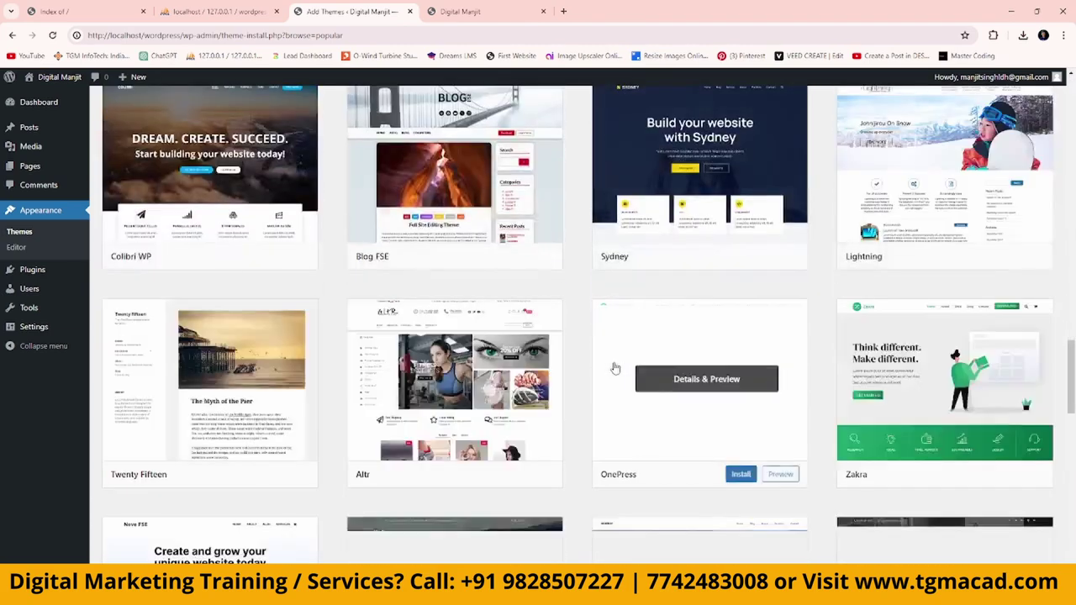
{"action": "scroll", "coordinate": [615, 368], "scroll_direction": "up", "scroll_amount": 15}
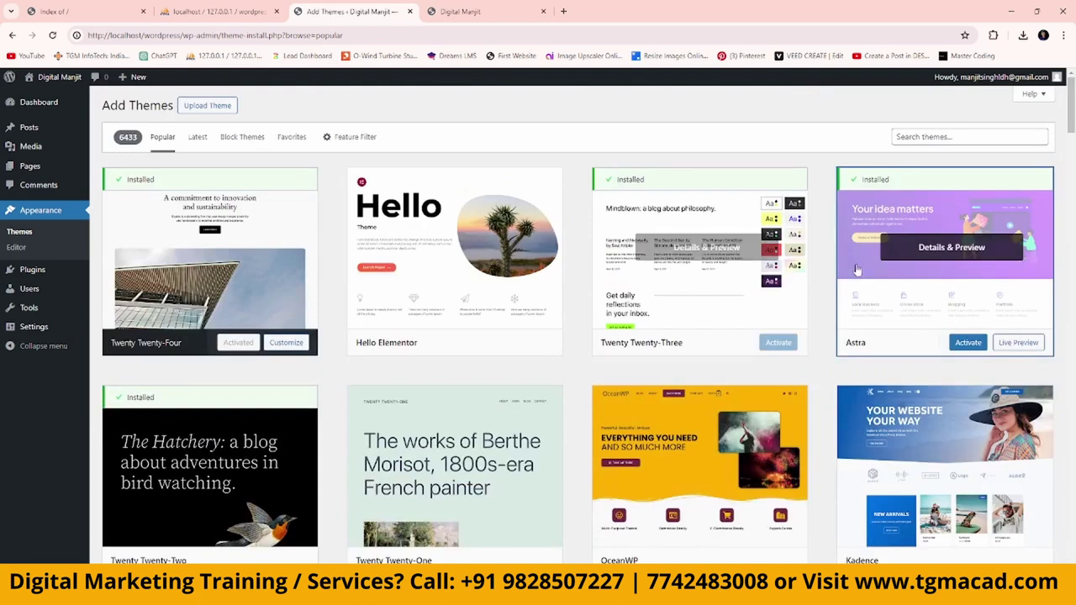
{"action": "left_click", "coordinate": [970, 344]}
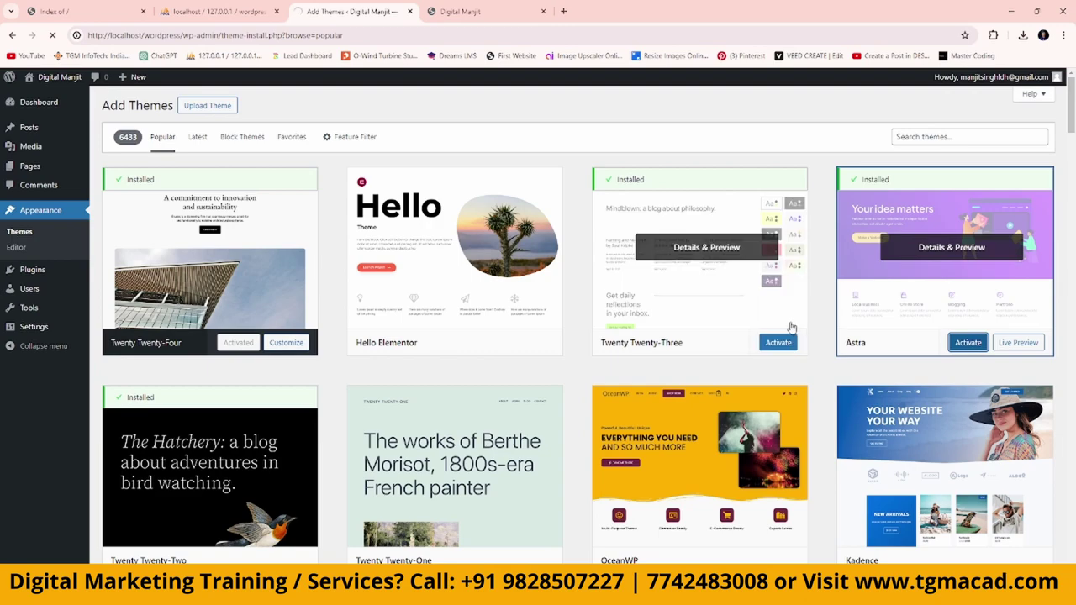
Reload the site homepage tab to see the Astra layout with the Hello world! post.
{"action": "scroll", "coordinate": [898, 357], "scroll_direction": "down", "scroll_amount": 3}
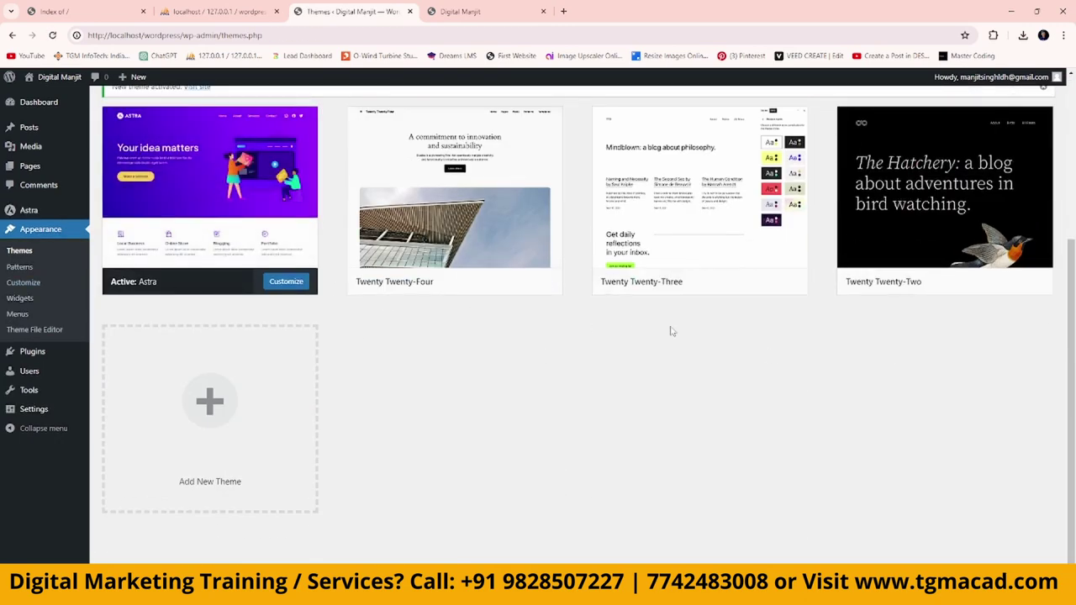
{"action": "left_click", "coordinate": [460, 11]}
{"action": "left_click", "coordinate": [445, 35]}
{"action": "key", "text": "Return"}
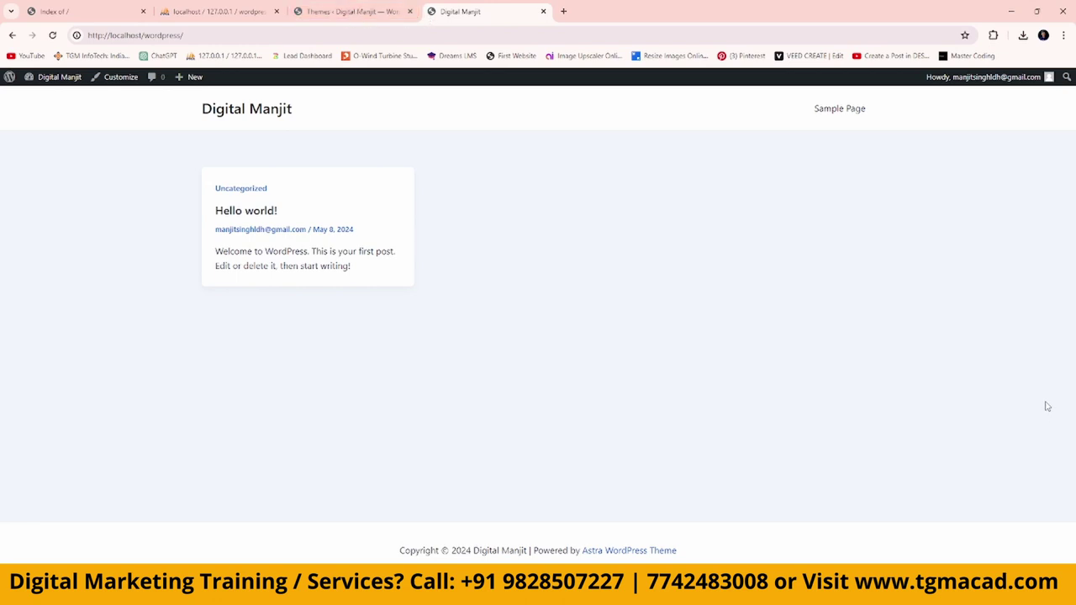
Launch Notepad via Win+R and list the planned pages Home, Service, About Us in a new note.
{"action": "key", "text": "super+r"}
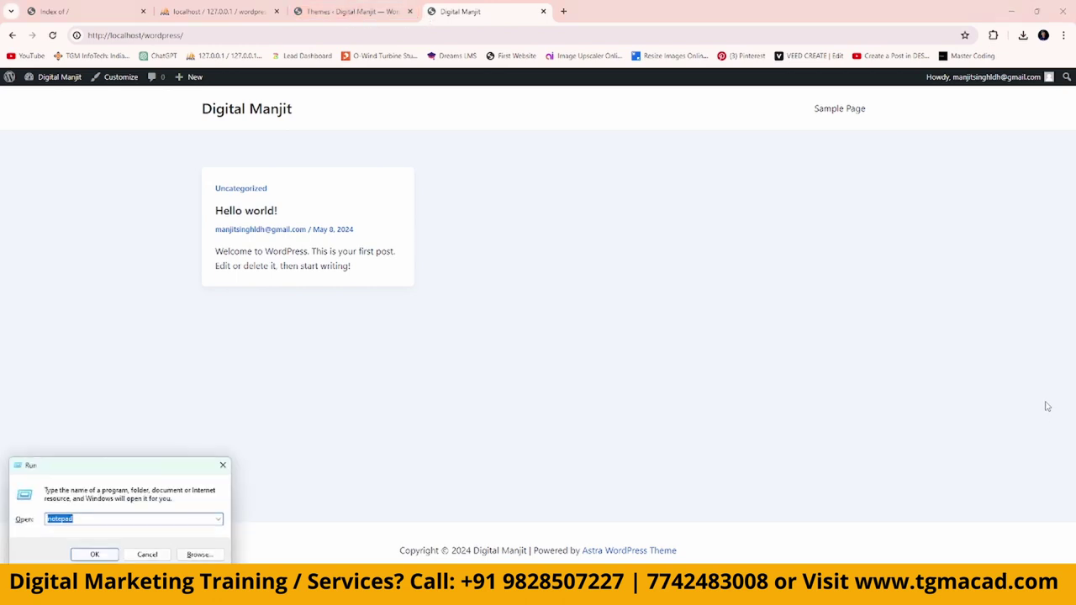
{"action": "key", "text": "Return"}
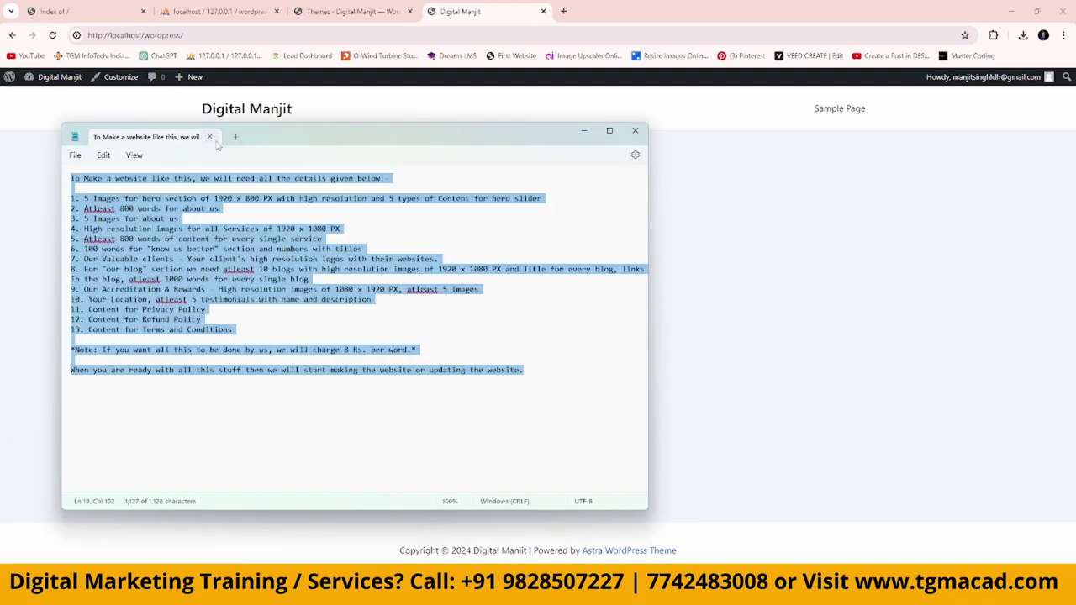
{"action": "left_click", "coordinate": [235, 136]}
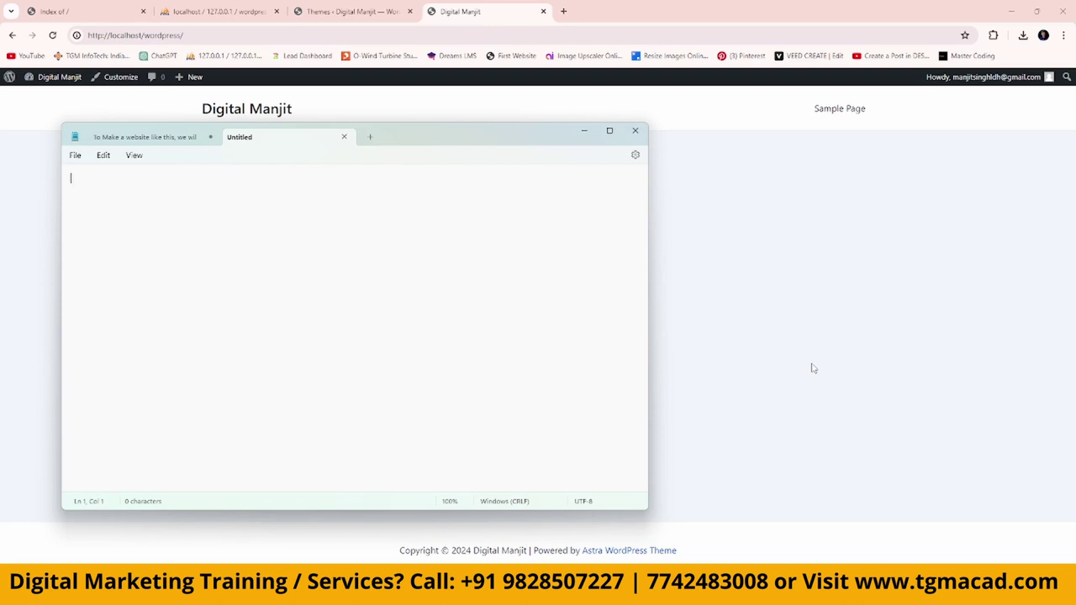
{"action": "type", "text": "Home Service About "}
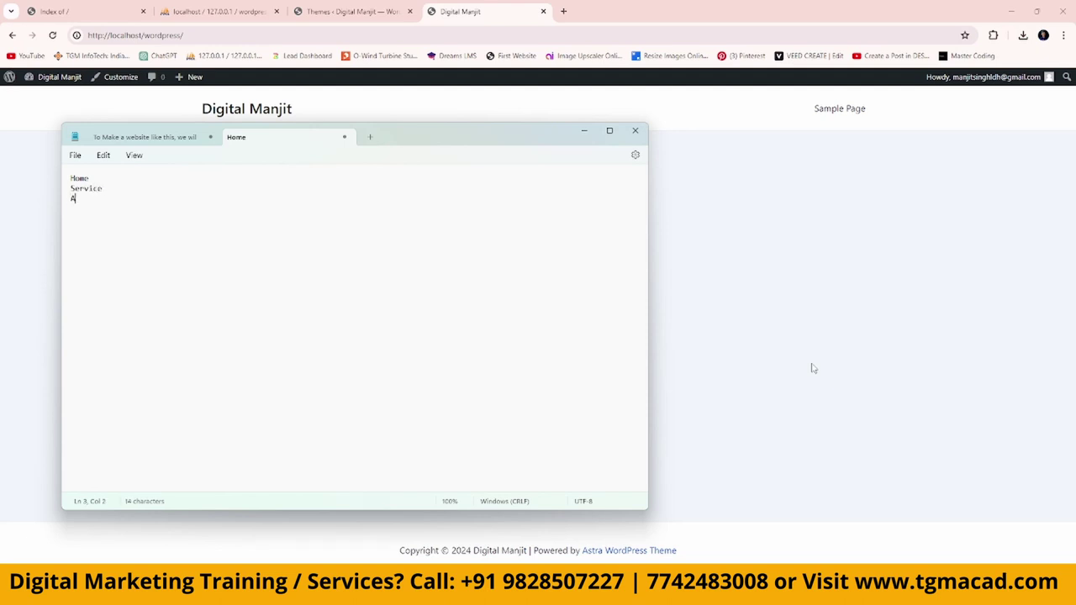
{"action": "type", "text": "Us"}
{"action": "key", "text": "Return"}
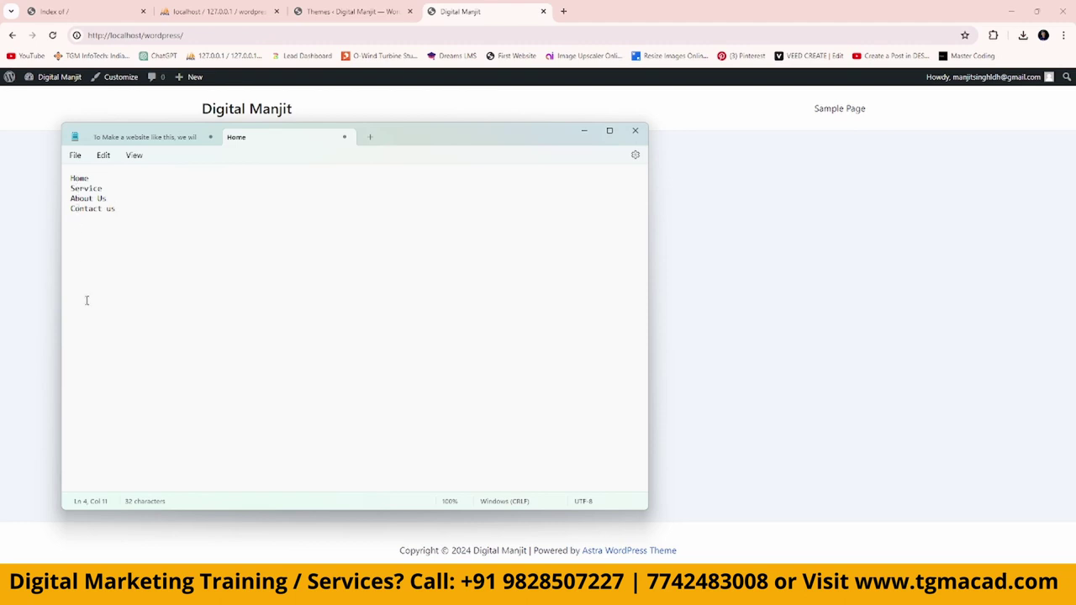
{"action": "left_click", "coordinate": [324, 12]}
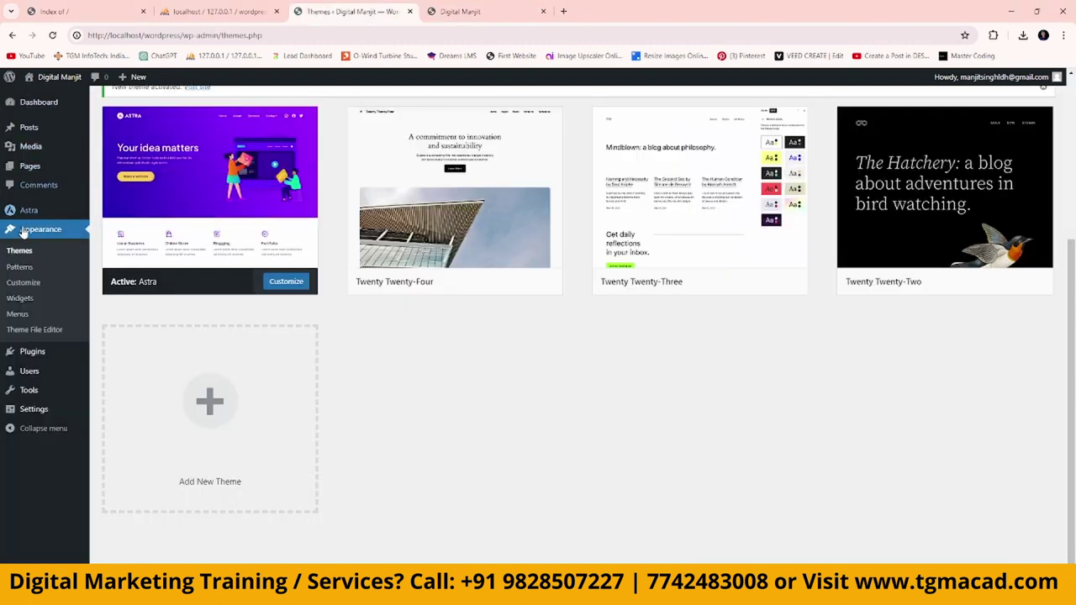
Set the timezone to Asia/Kolkata in Settings > General and save the changes.
{"action": "mouse_move", "coordinate": [24, 378]}
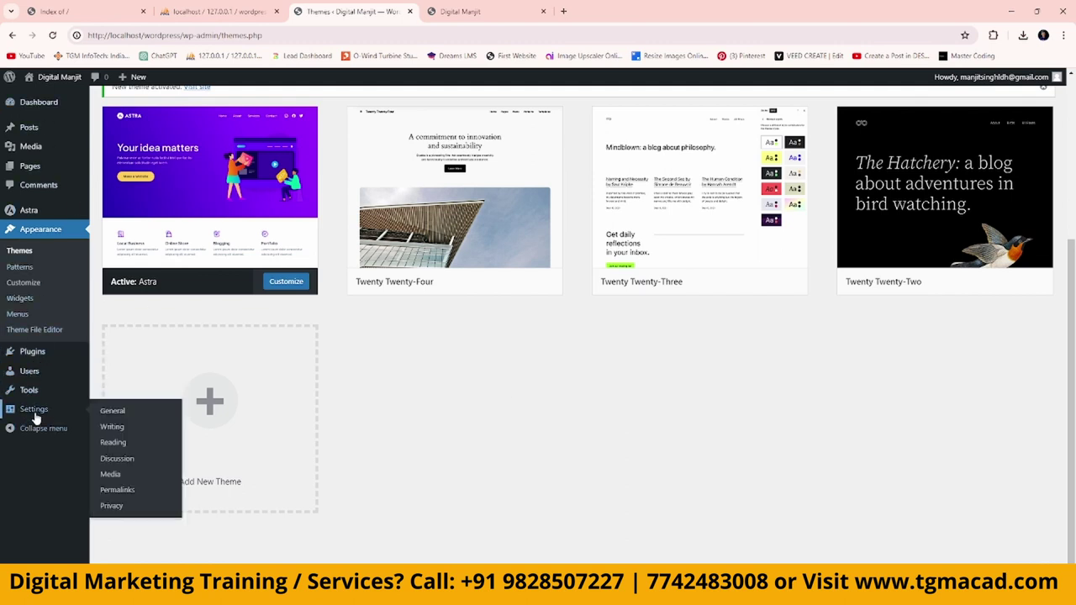
{"action": "left_click", "coordinate": [120, 417]}
{"action": "scroll", "coordinate": [633, 333], "scroll_direction": "down", "scroll_amount": 10}
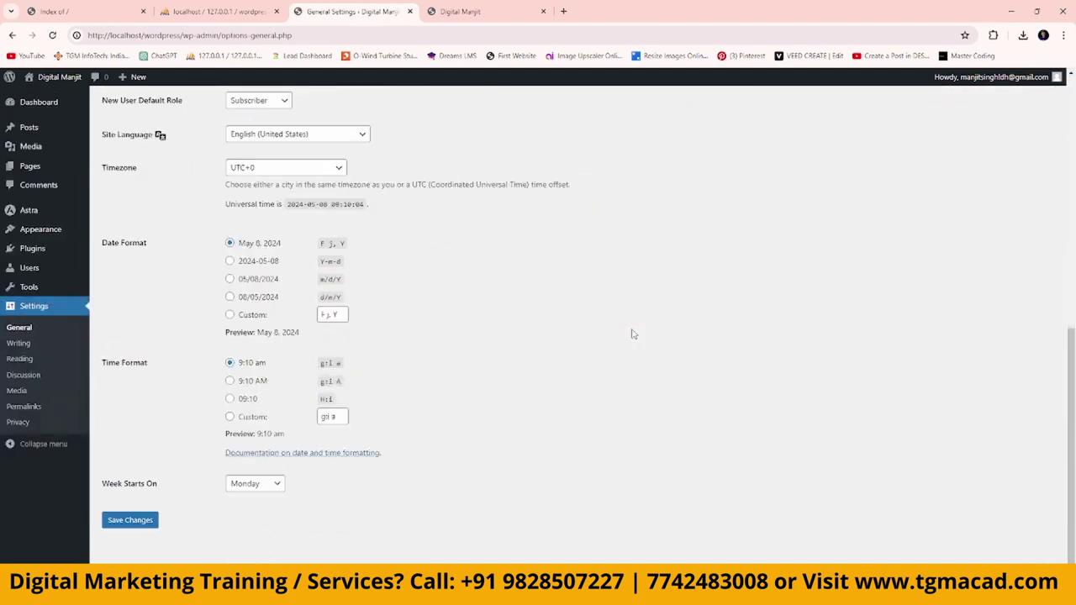
{"action": "left_click", "coordinate": [339, 170]}
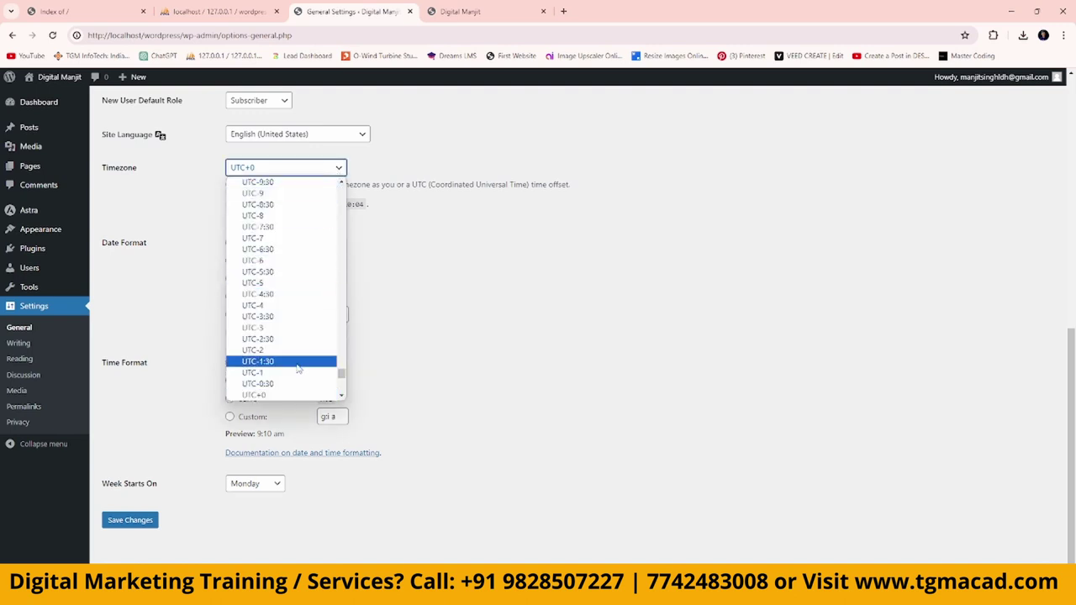
{"action": "scroll", "coordinate": [297, 331], "scroll_direction": "up", "scroll_amount": 5}
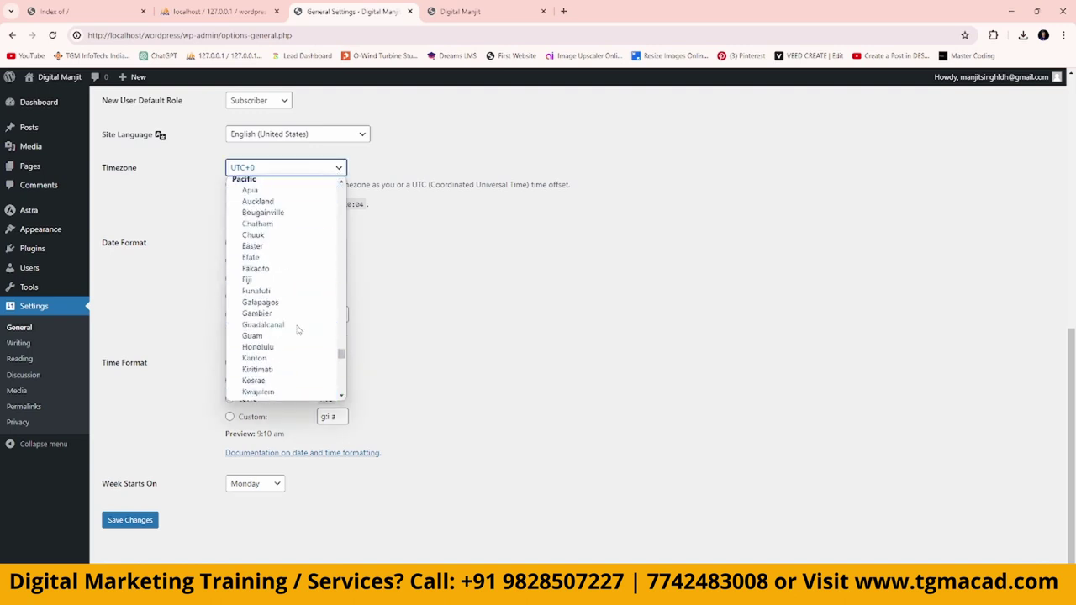
{"action": "scroll", "coordinate": [298, 330], "scroll_direction": "up", "scroll_amount": 6}
{"action": "scroll", "coordinate": [297, 331], "scroll_direction": "up", "scroll_amount": 5}
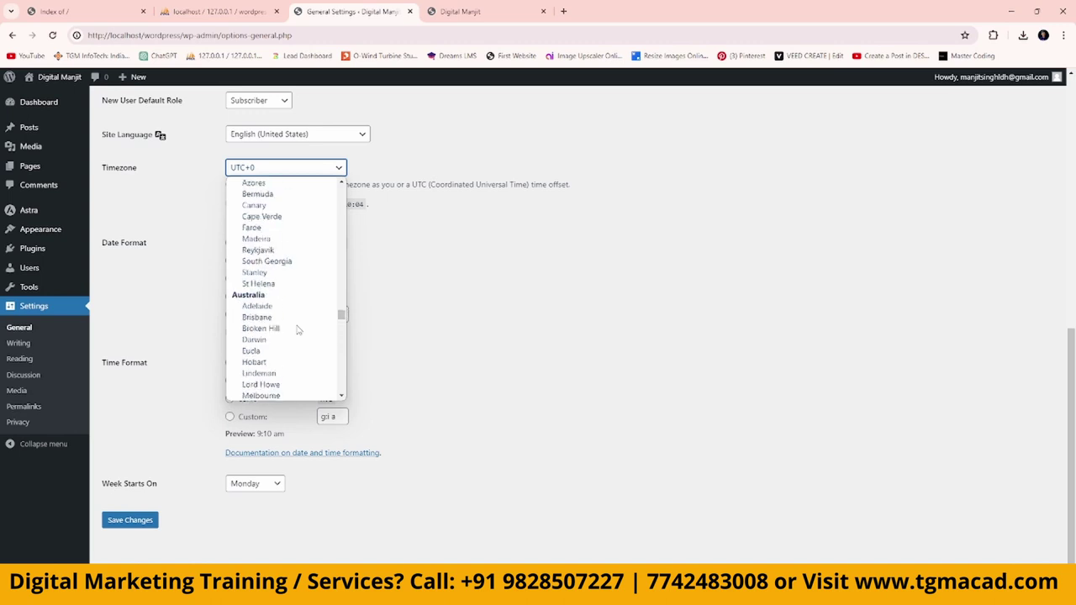
{"action": "scroll", "coordinate": [297, 330], "scroll_direction": "up", "scroll_amount": 10}
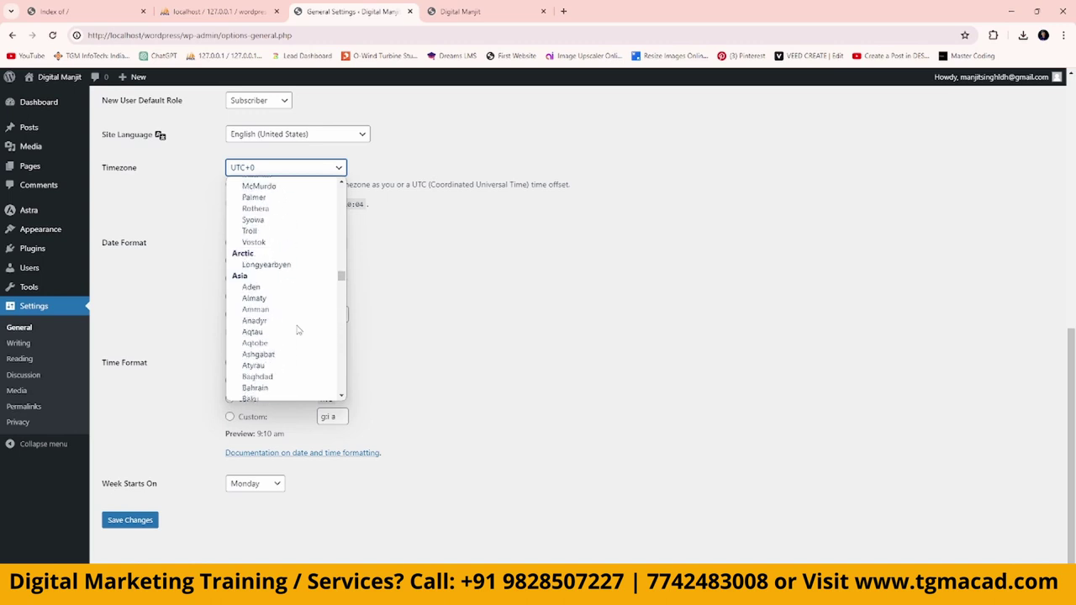
{"action": "scroll", "coordinate": [297, 330], "scroll_direction": "down", "scroll_amount": 10}
{"action": "scroll", "coordinate": [298, 331], "scroll_direction": "up", "scroll_amount": 4}
{"action": "left_click_drag", "start_coordinate": [341, 277], "coordinate": [343, 292]}
{"action": "left_click", "coordinate": [277, 338]}
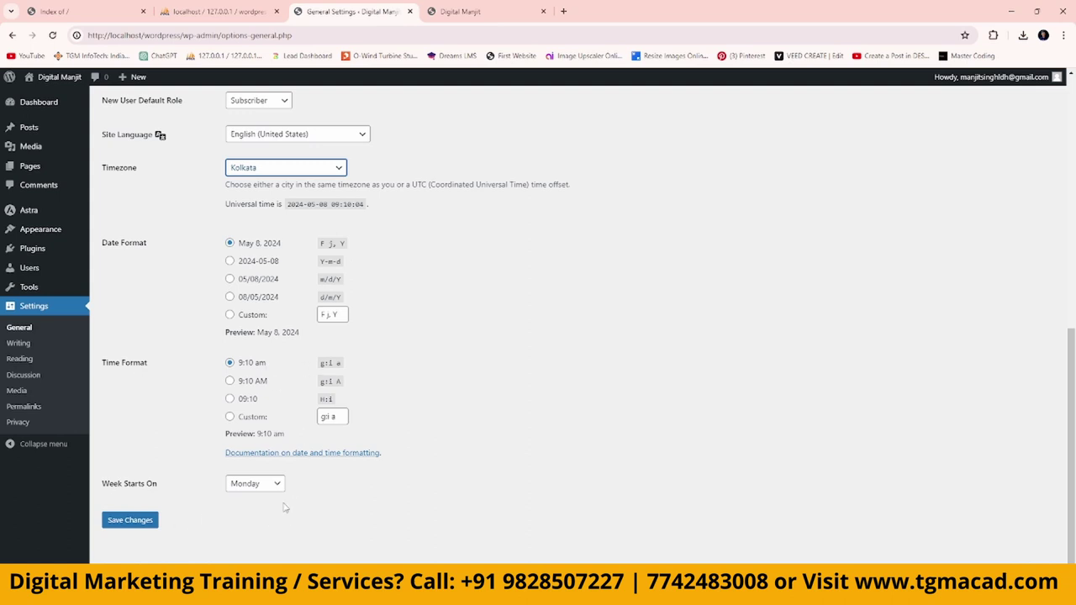
{"action": "left_click", "coordinate": [126, 523]}
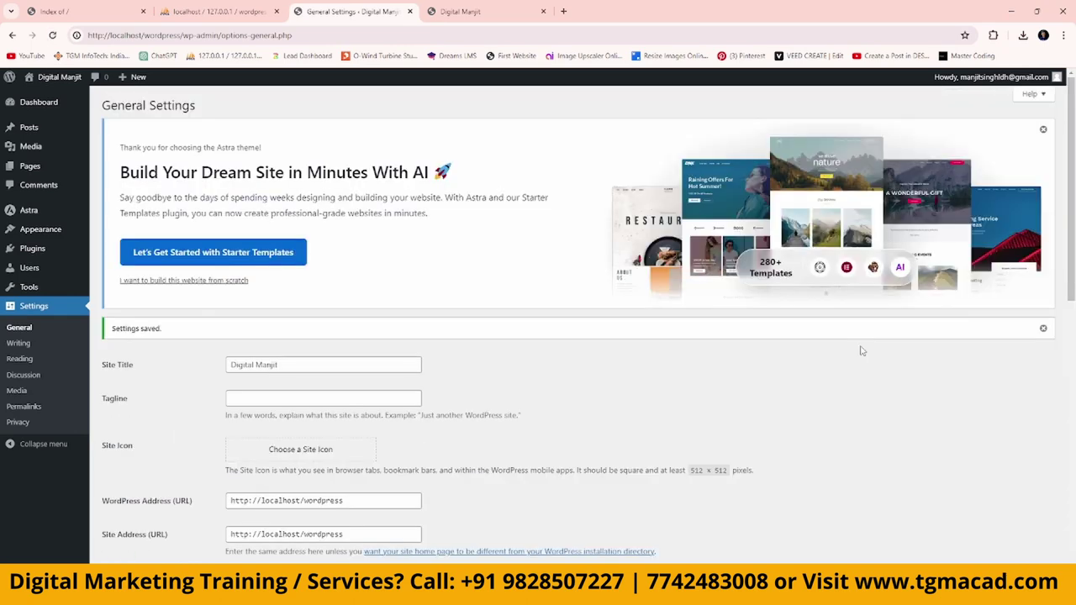
Move the default Sample Page and Privacy Policy pages to the Trash from All Pages.
{"action": "left_click", "coordinate": [21, 359]}
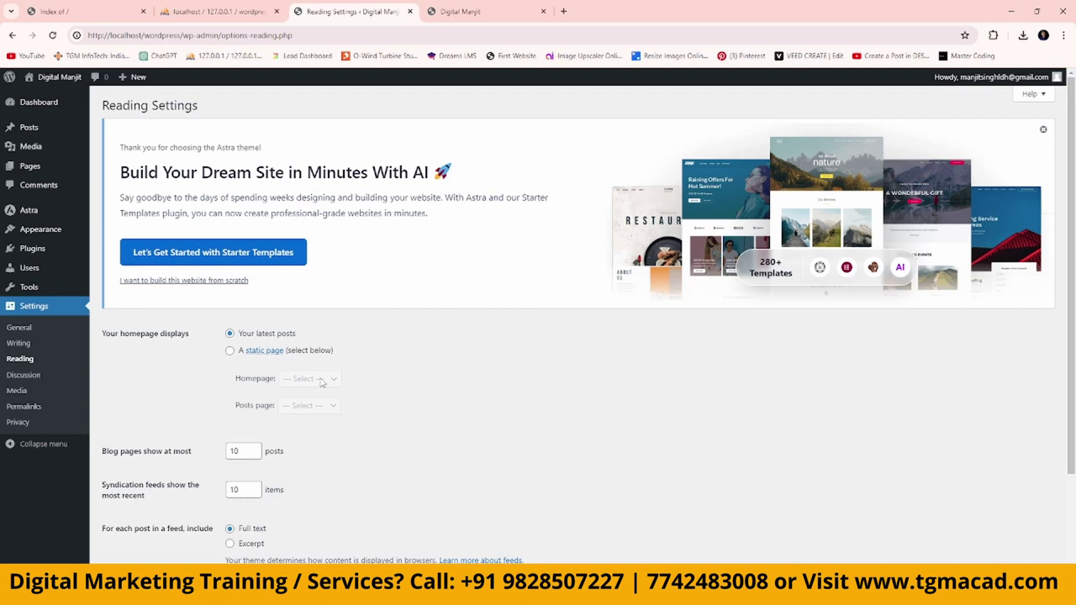
{"action": "mouse_move", "coordinate": [29, 166]}
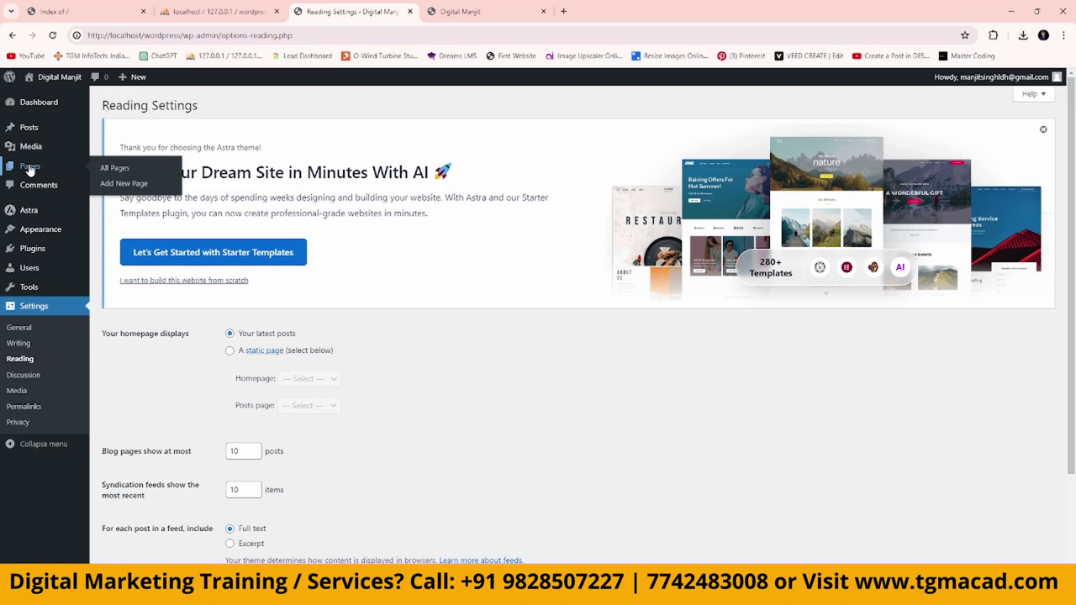
{"action": "left_click", "coordinate": [104, 171]}
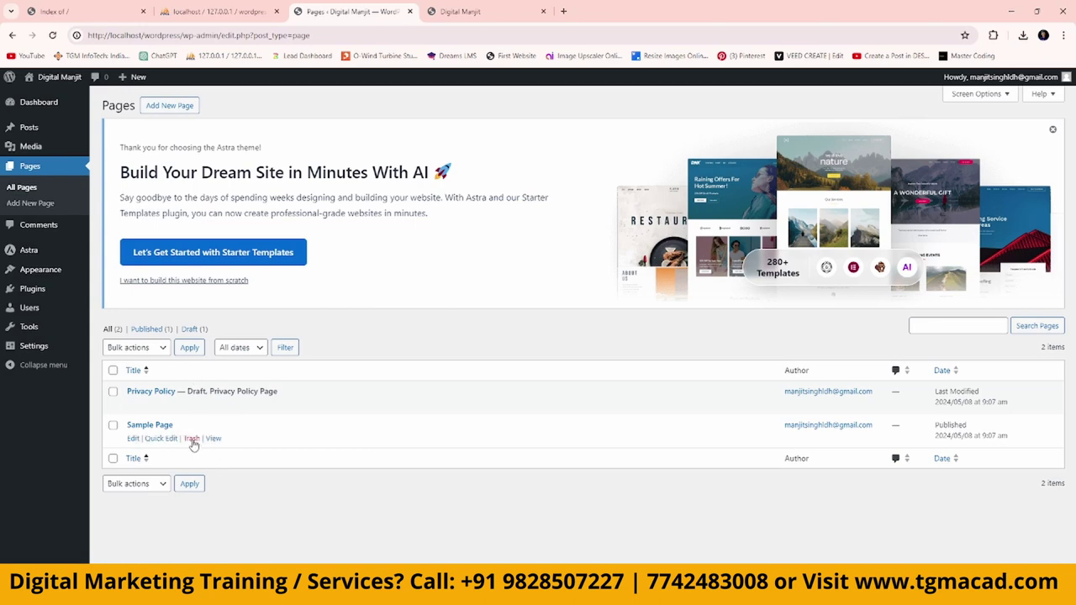
{"action": "left_click", "coordinate": [192, 439]}
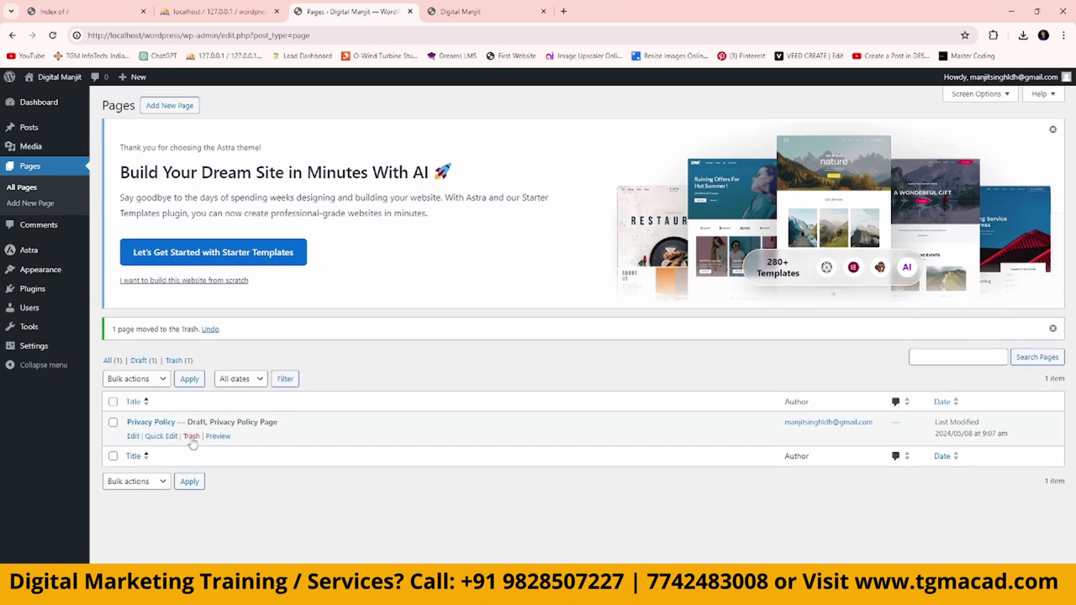
{"action": "left_click", "coordinate": [191, 438]}
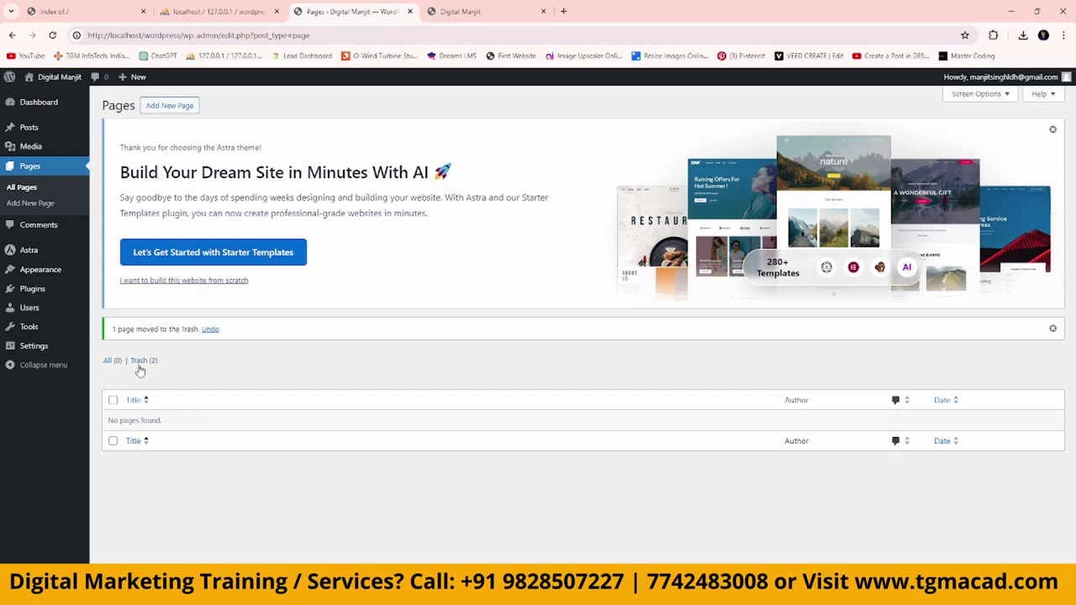
Create a new page titled Home and give it Astra's Full Width container layout.
{"action": "left_click", "coordinate": [185, 108]}
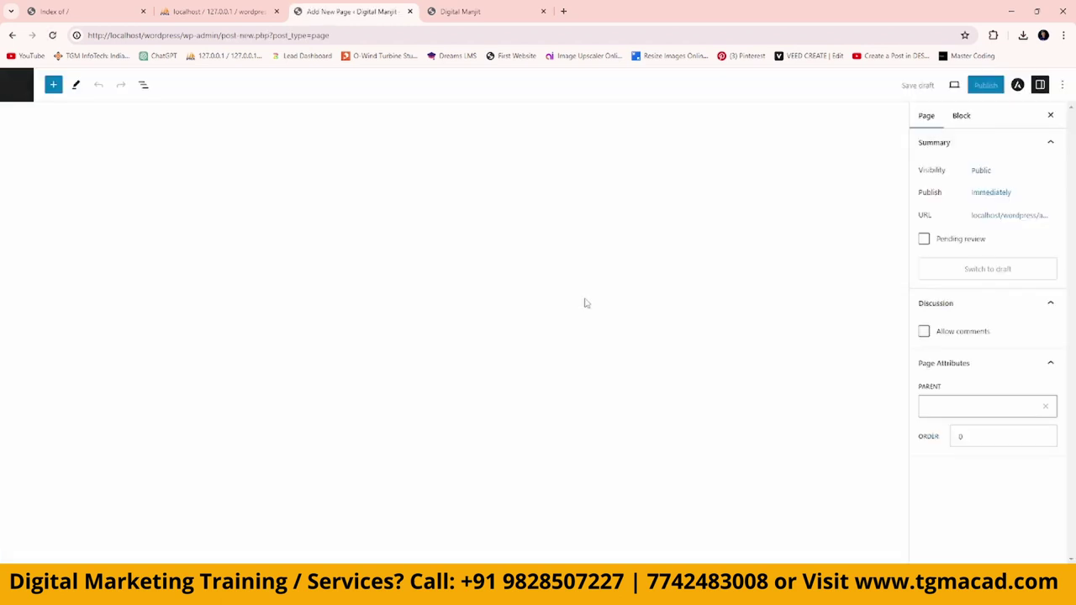
{"action": "type", "text": "Home"}
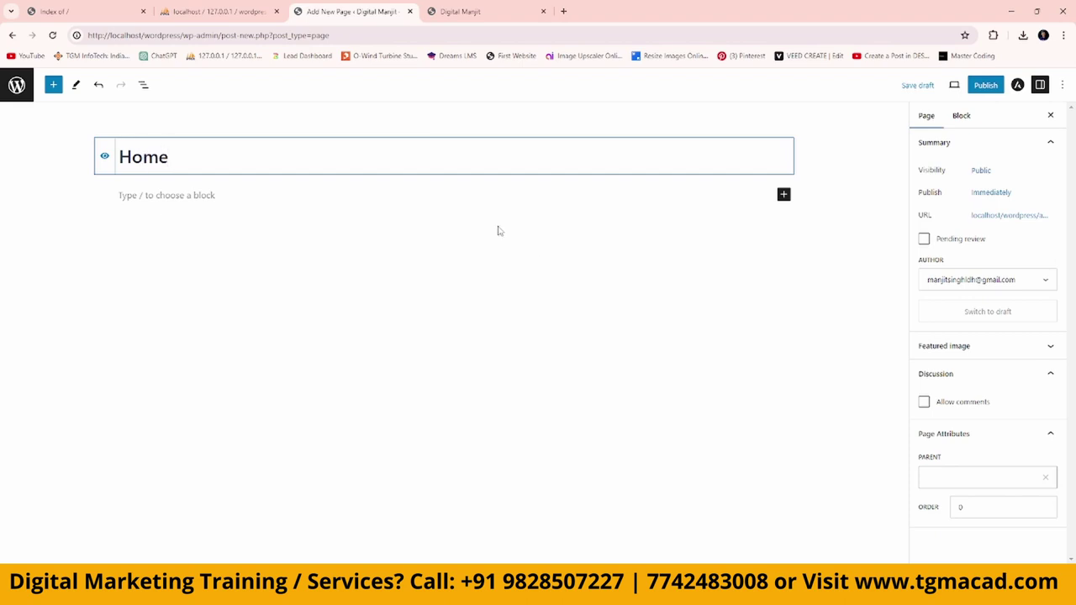
{"action": "left_click", "coordinate": [1018, 86]}
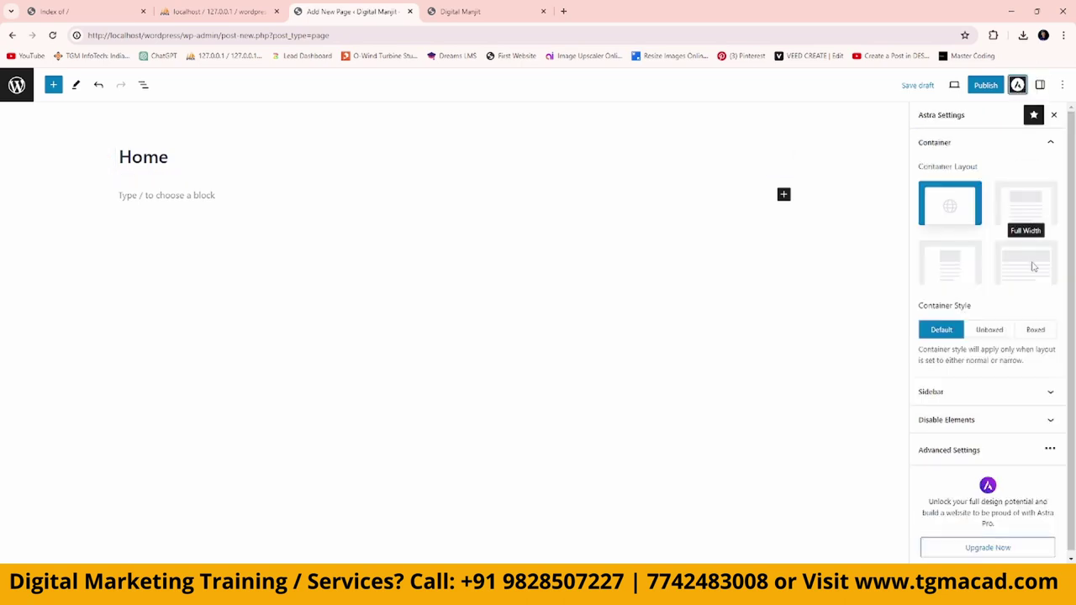
{"action": "left_click", "coordinate": [1033, 266]}
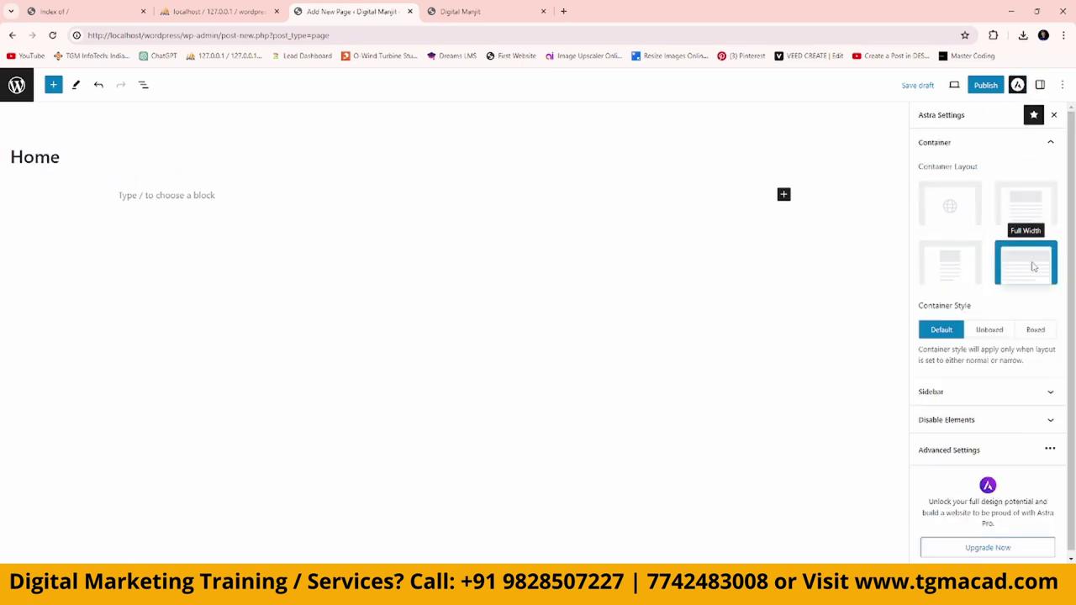
{"action": "left_click", "coordinate": [1048, 392]}
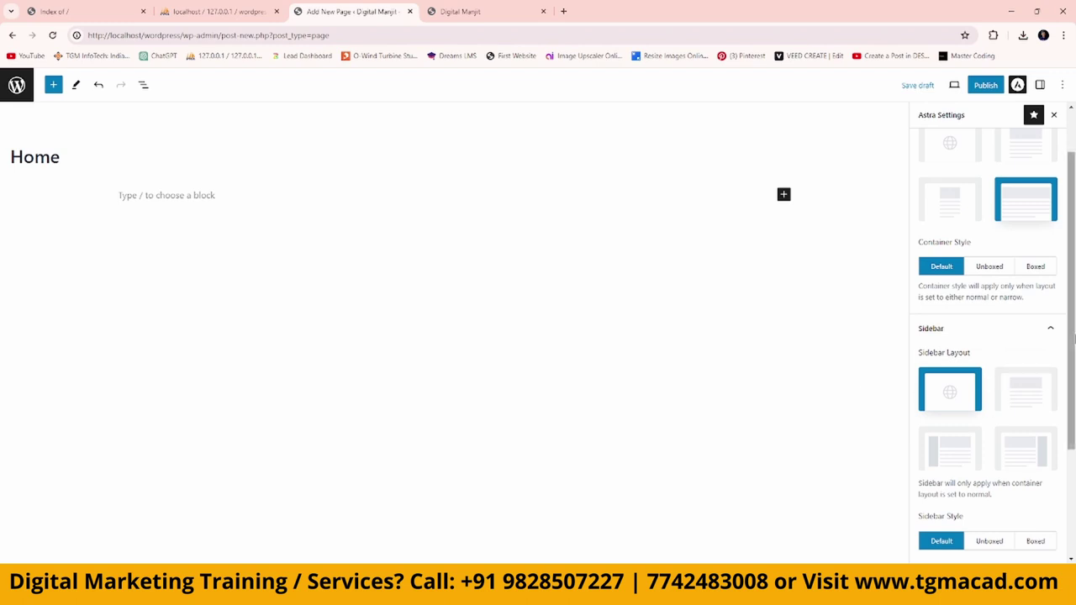
{"action": "left_click", "coordinate": [1049, 328]}
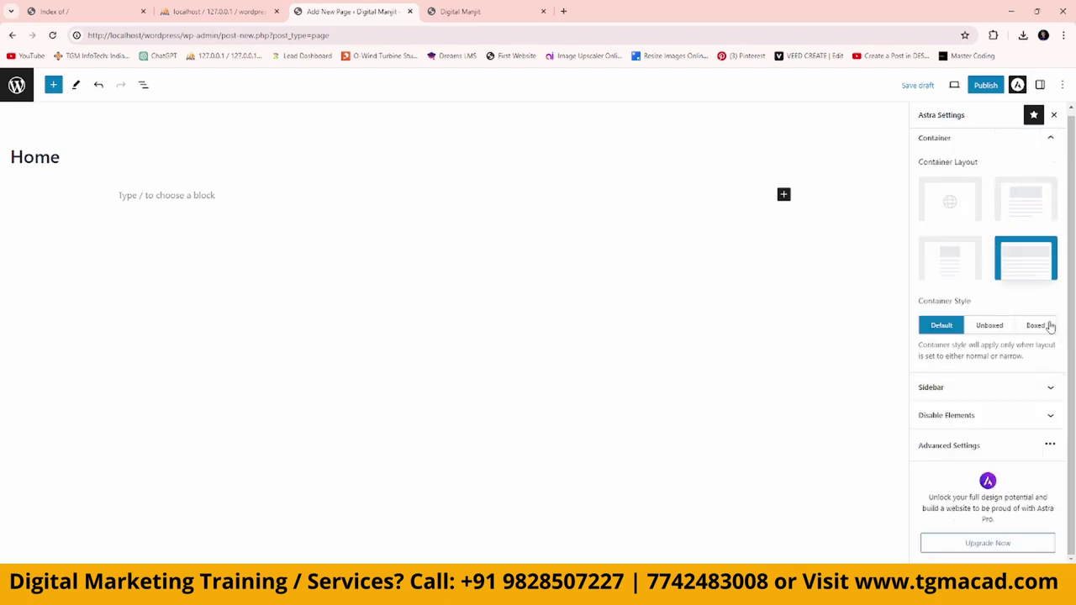
Leave the footer visible after toggling its hide option, and publish the Home page.
{"action": "left_click", "coordinate": [1048, 416]}
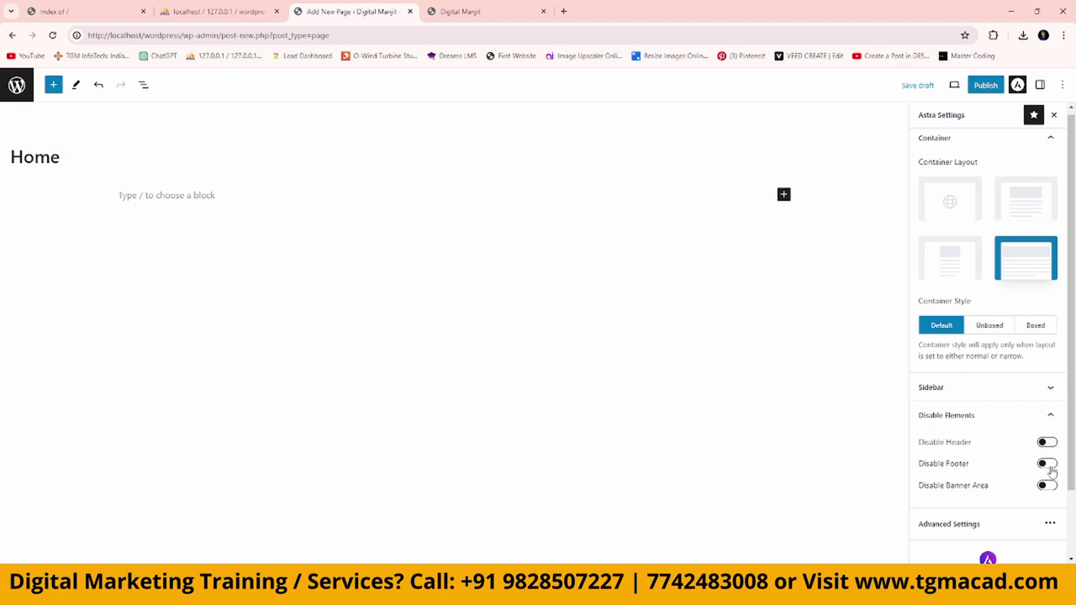
{"action": "left_click", "coordinate": [1047, 465]}
{"action": "left_click", "coordinate": [1050, 464]}
{"action": "scroll", "coordinate": [1035, 475], "scroll_direction": "down", "scroll_amount": 2}
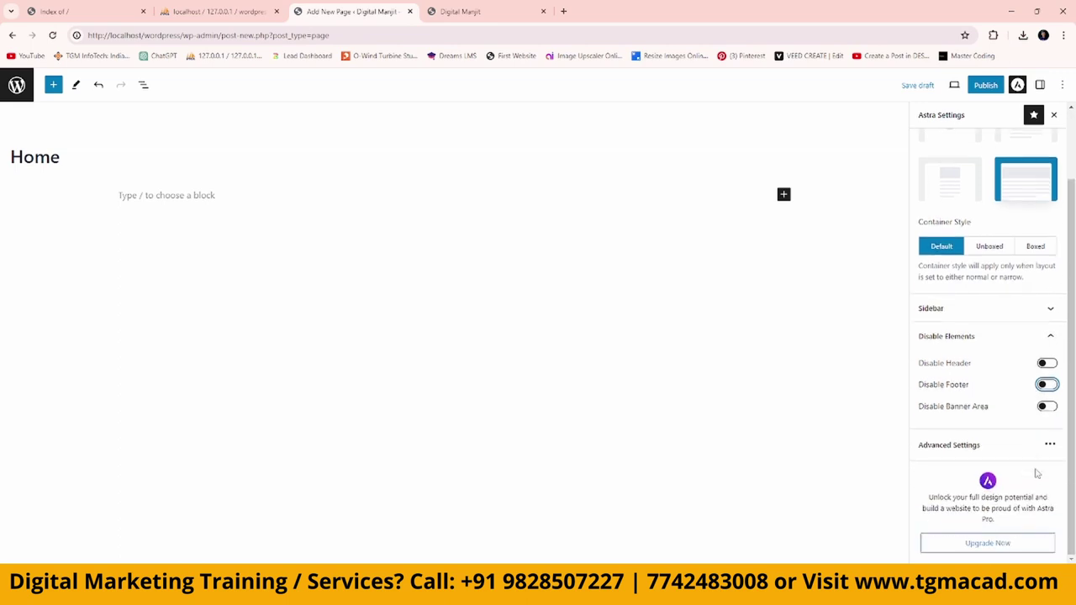
{"action": "scroll", "coordinate": [1037, 474], "scroll_direction": "up", "scroll_amount": 2}
{"action": "left_click", "coordinate": [986, 85]}
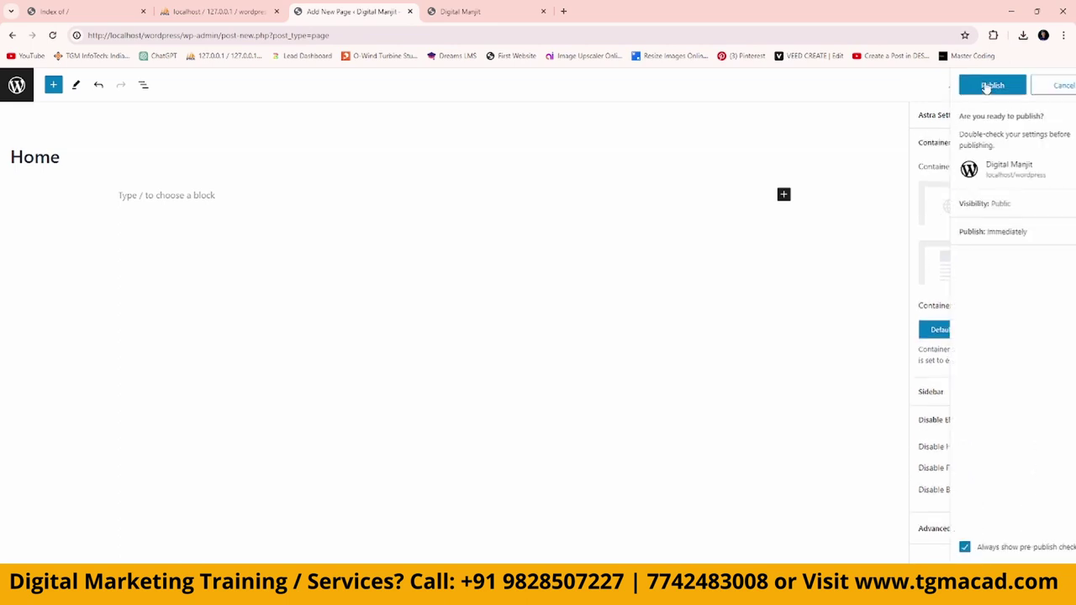
{"action": "left_click", "coordinate": [980, 88]}
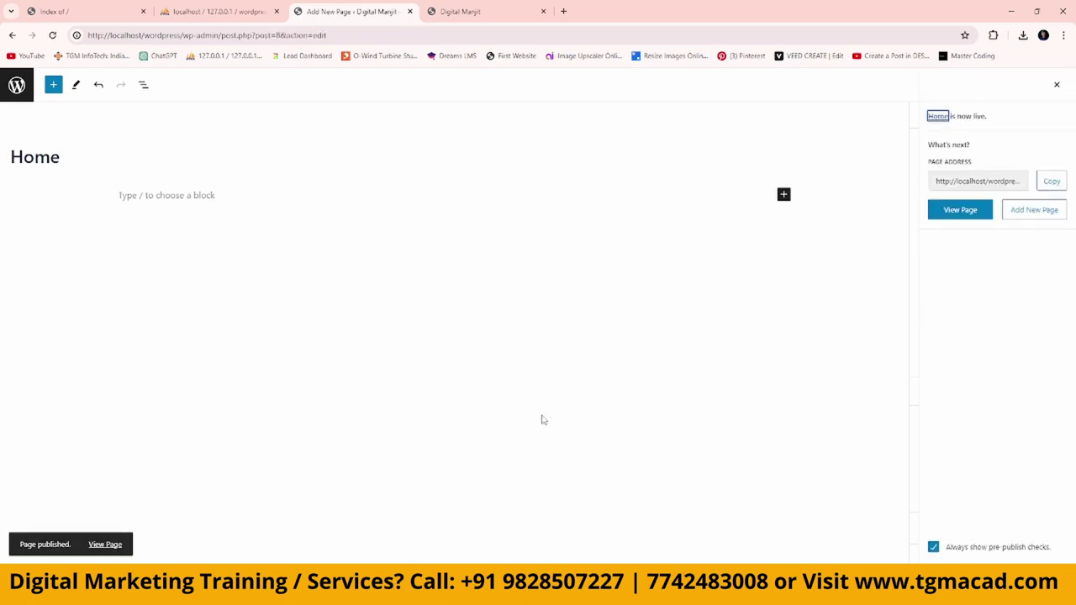
Create and publish a new page titled Services.
{"action": "left_click", "coordinate": [24, 91]}
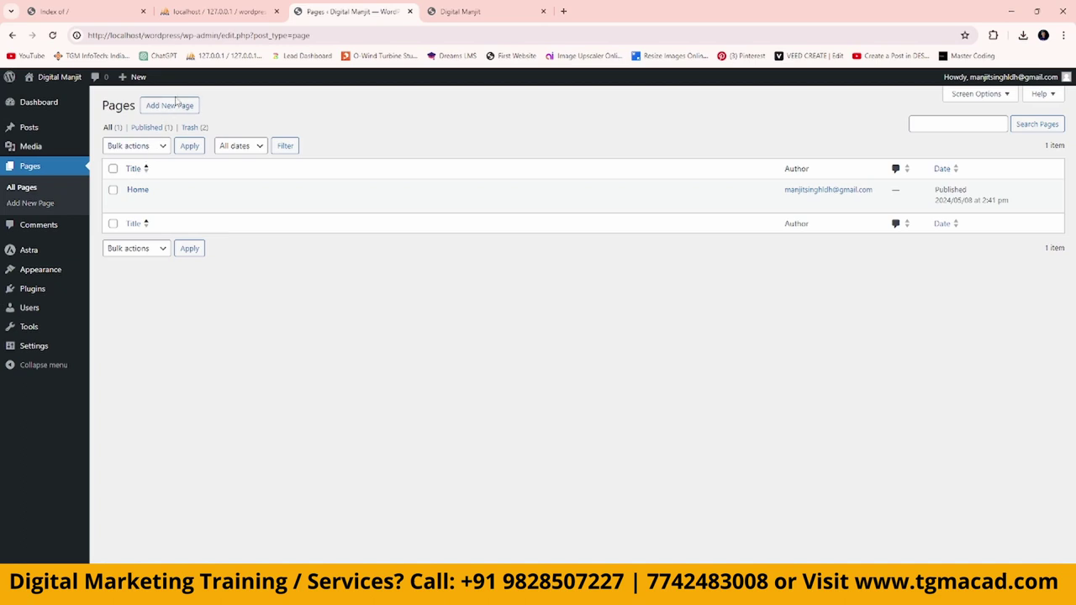
{"action": "left_click", "coordinate": [168, 106]}
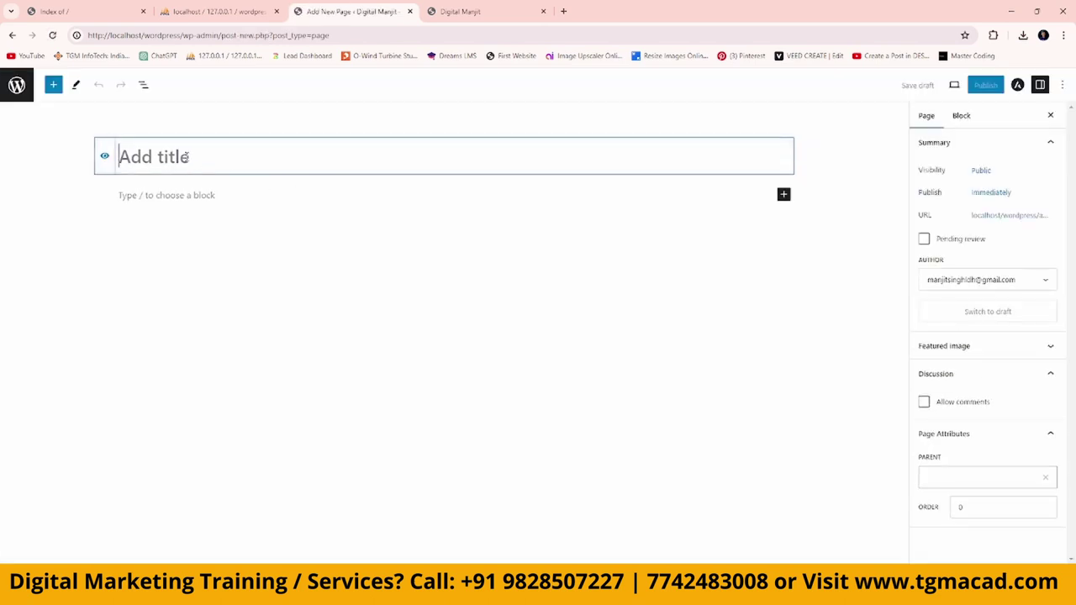
{"action": "type", "text": "Services"}
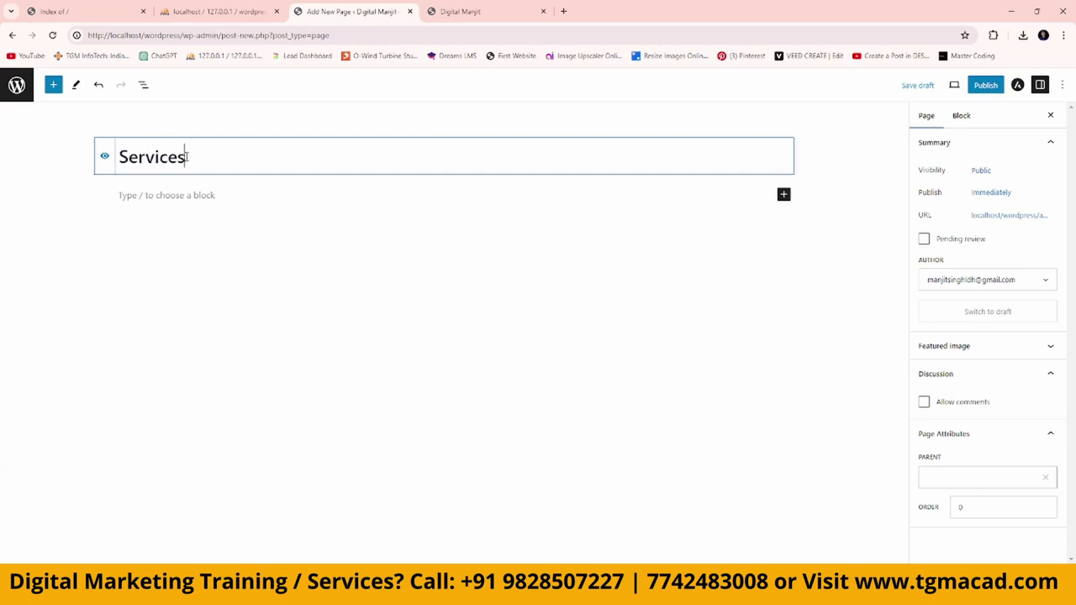
{"action": "left_click", "coordinate": [990, 89]}
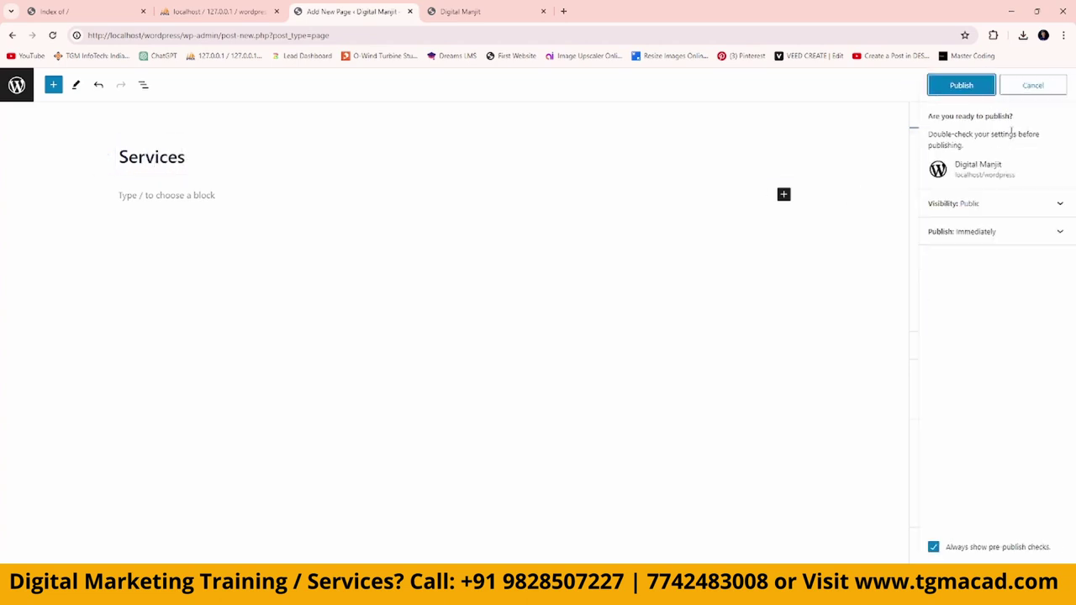
{"action": "left_click", "coordinate": [980, 92]}
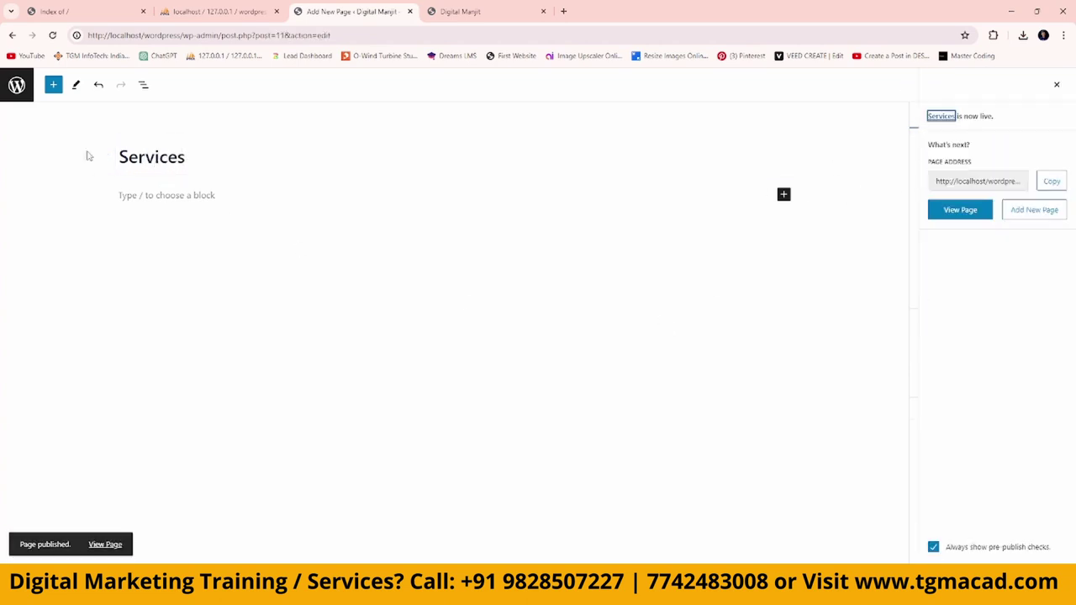
Create and publish a new page titled About us.
{"action": "left_click", "coordinate": [26, 92]}
{"action": "left_click", "coordinate": [170, 105]}
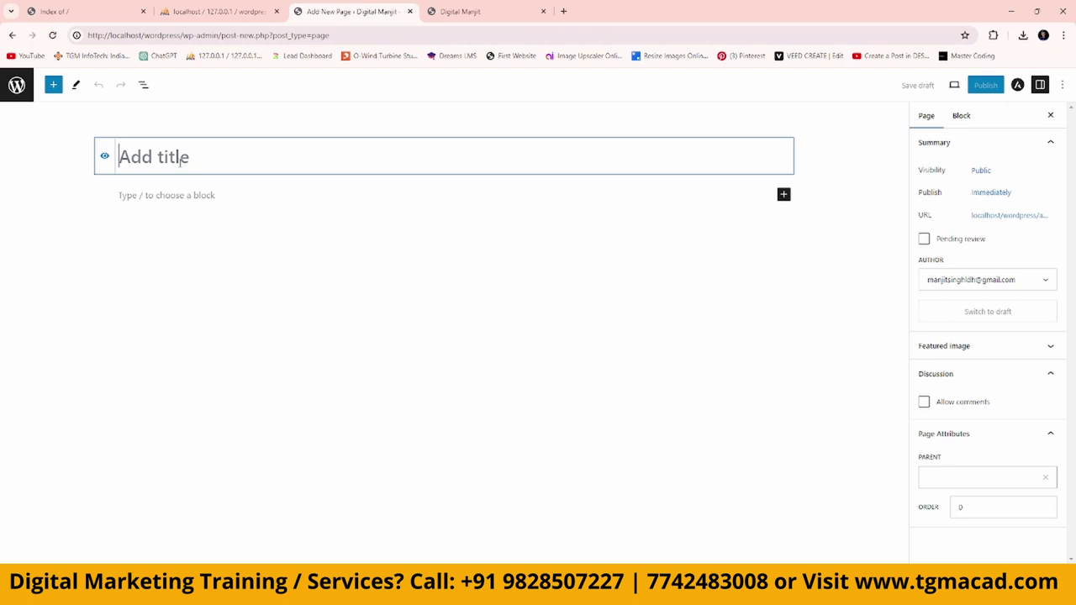
{"action": "type", "text": "About us"}
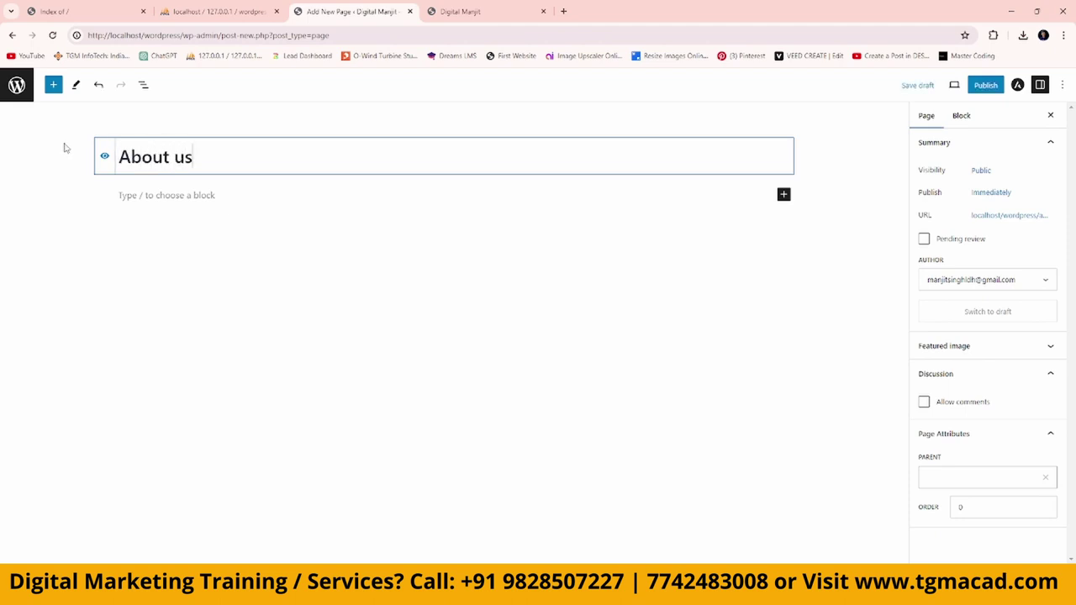
{"action": "left_click", "coordinate": [987, 85]}
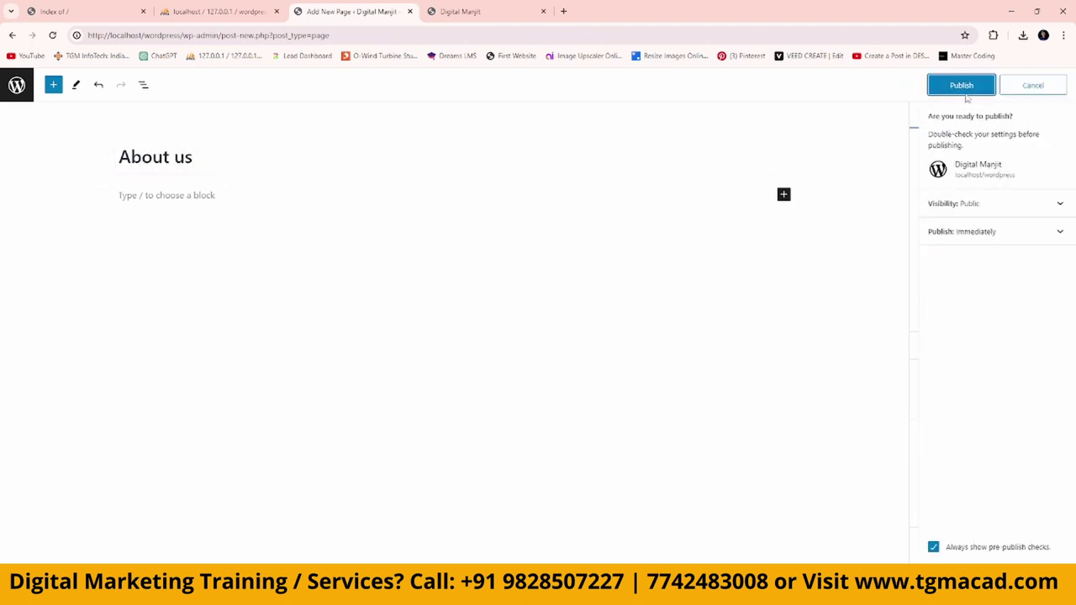
{"action": "left_click", "coordinate": [965, 89]}
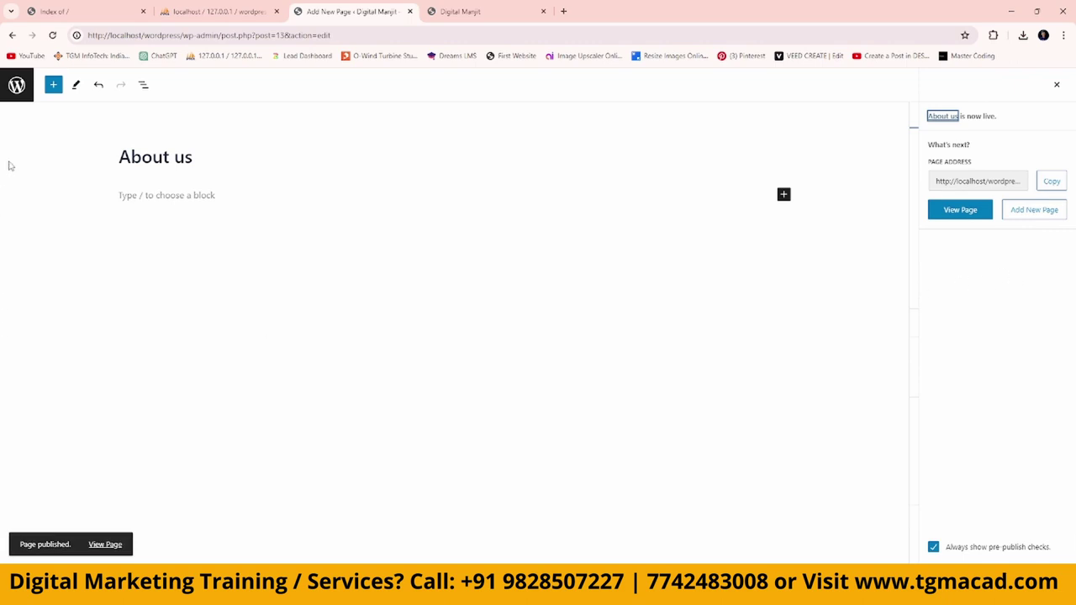
Create and publish a new page titled Contact us.
{"action": "left_click", "coordinate": [16, 85]}
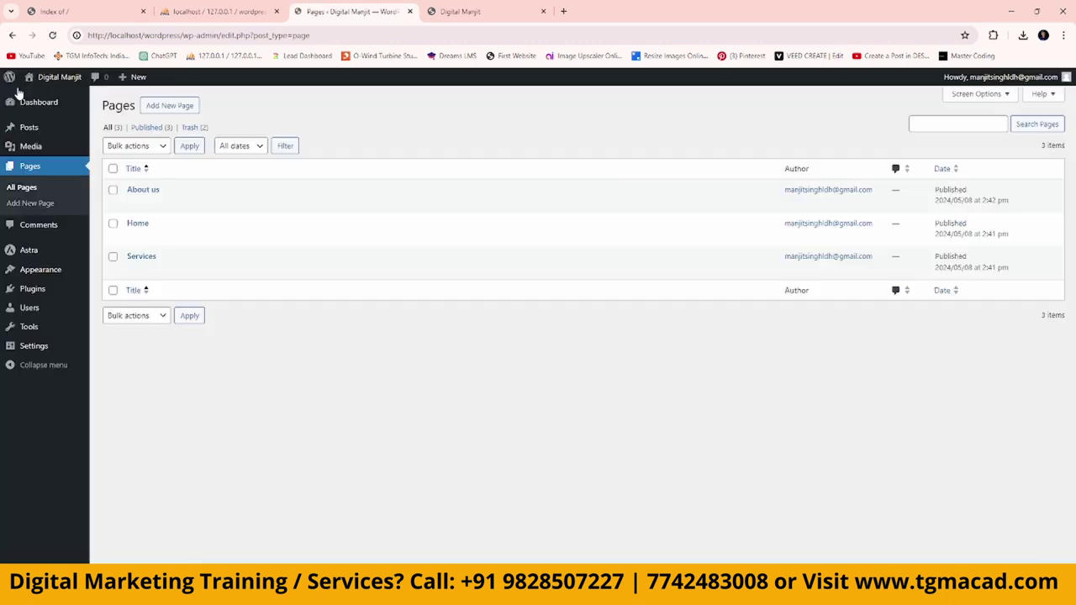
{"action": "left_click", "coordinate": [170, 106]}
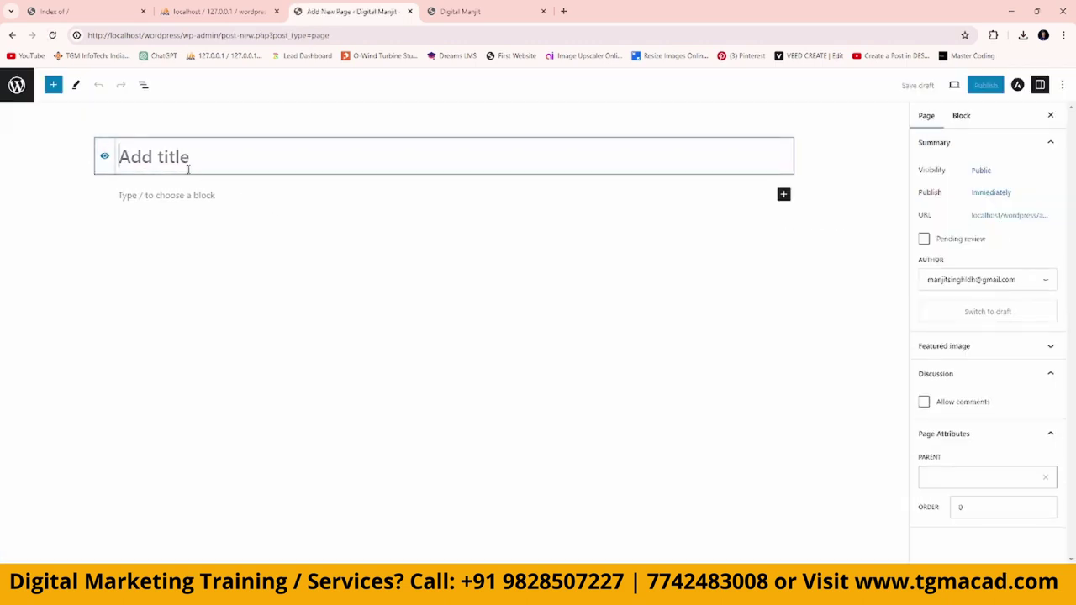
{"action": "type", "text": "Contact us"}
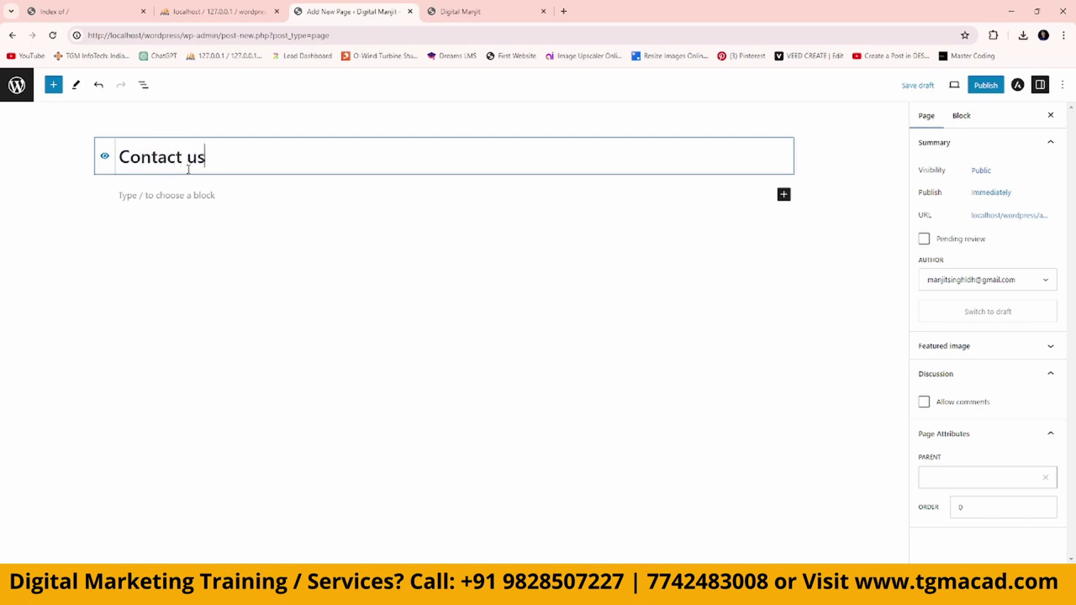
{"action": "left_click", "coordinate": [986, 85]}
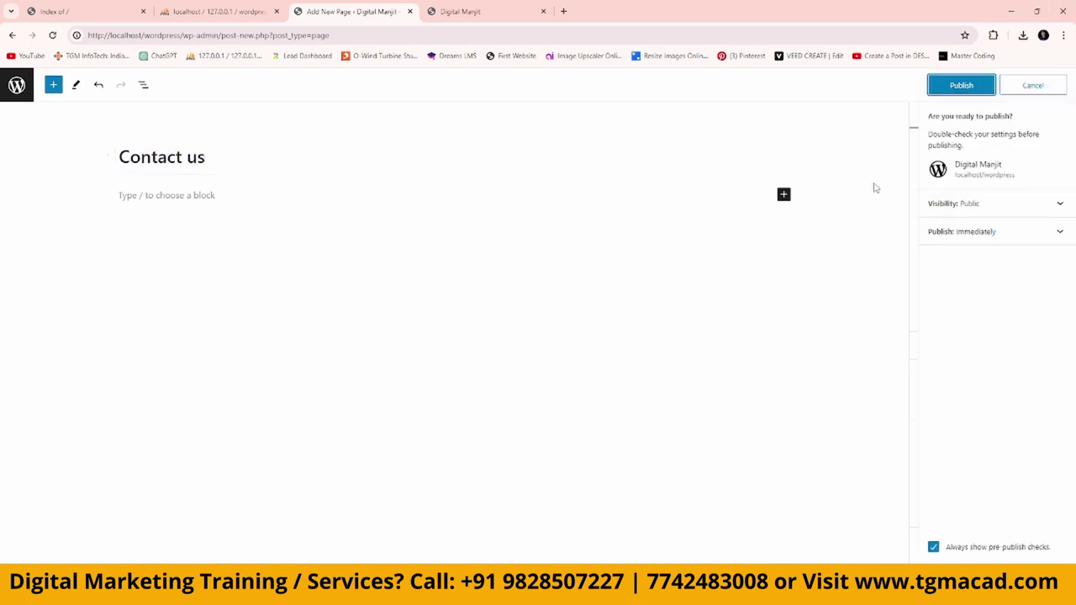
{"action": "left_click", "coordinate": [955, 91]}
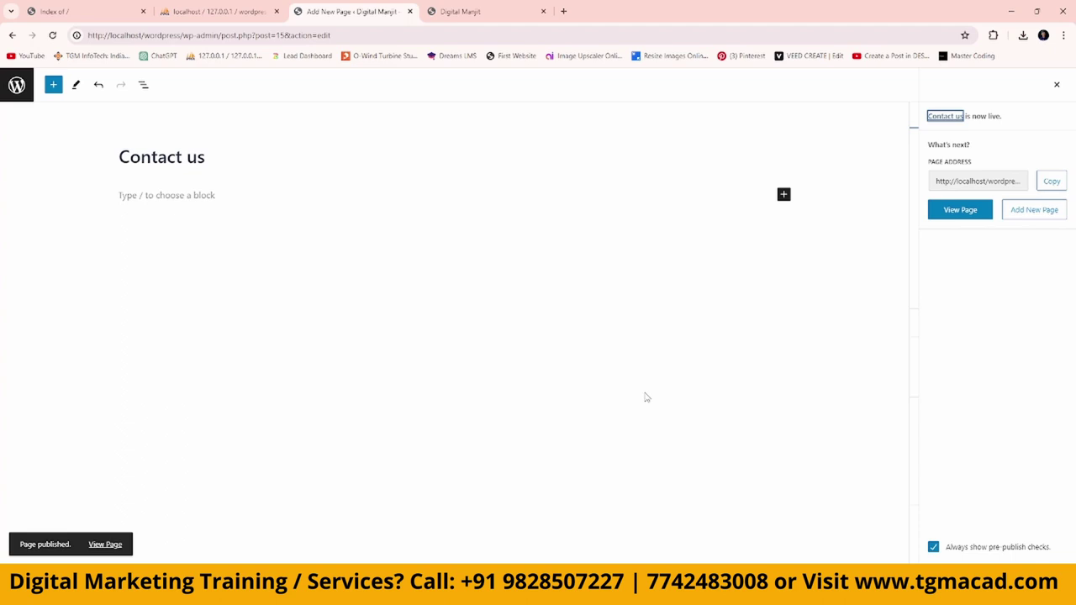
Reload the live site to confirm the header lists About us, Contact us, Home and Services.
{"action": "left_click", "coordinate": [473, 11]}
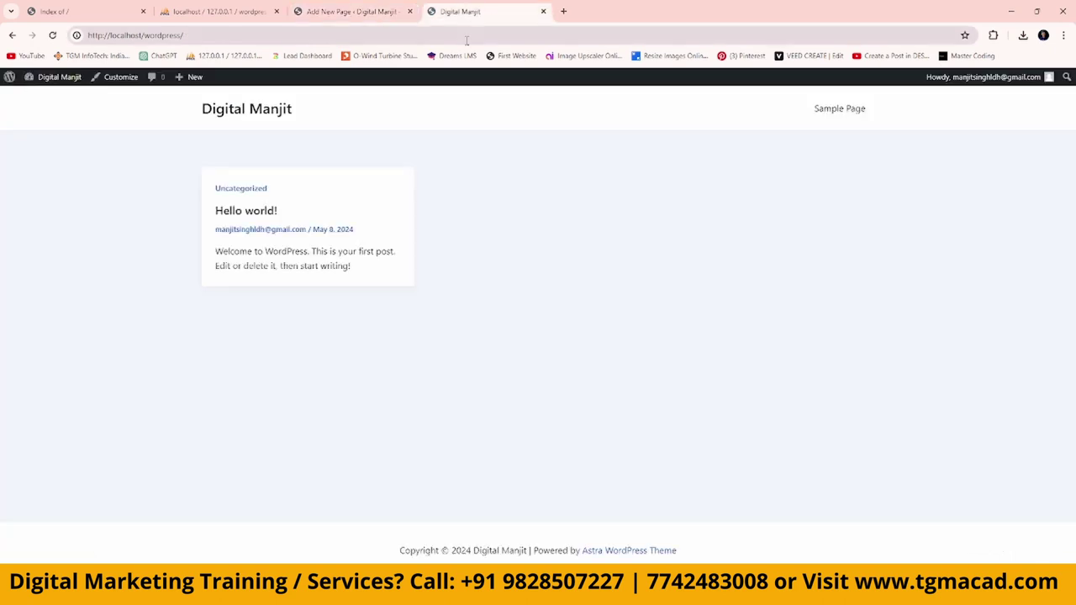
{"action": "left_click", "coordinate": [465, 36]}
{"action": "key", "text": "Return"}
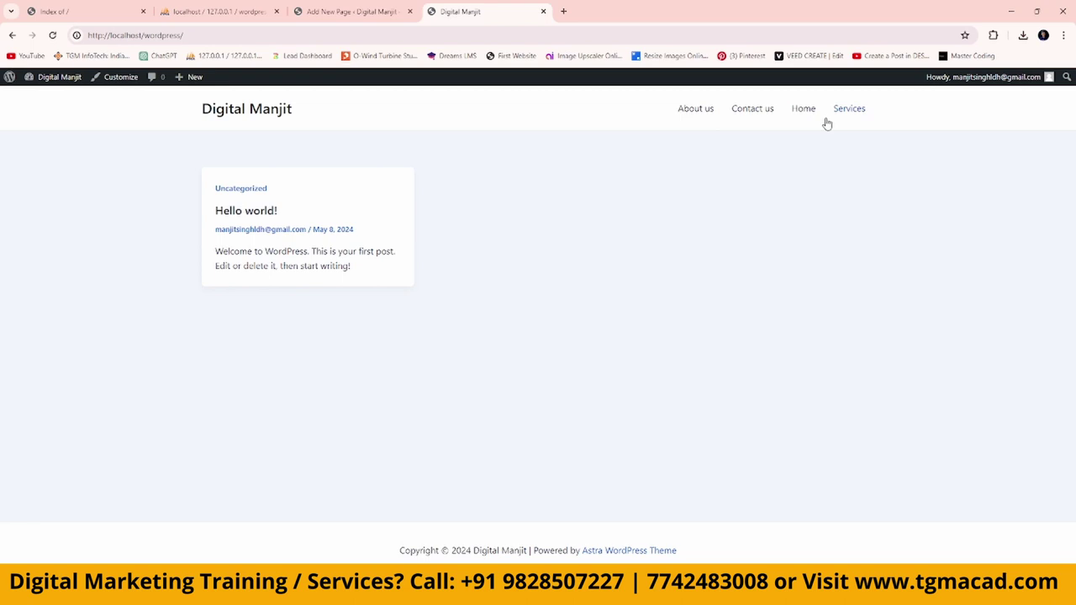
Create a new menu named main_menu assigned to the Primary Menu location.
{"action": "left_click", "coordinate": [340, 12]}
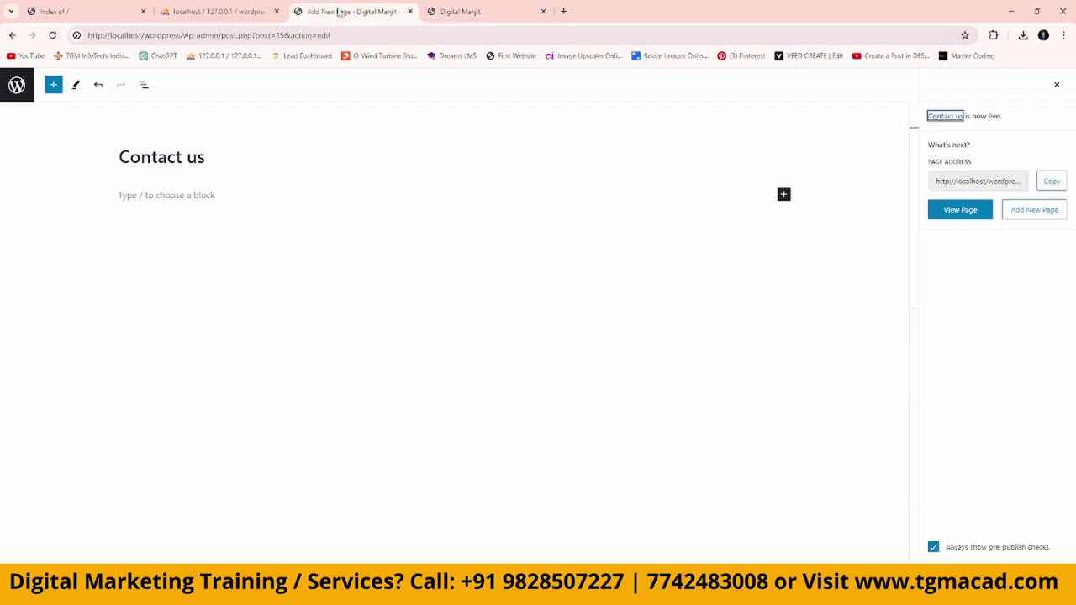
{"action": "left_click", "coordinate": [18, 86]}
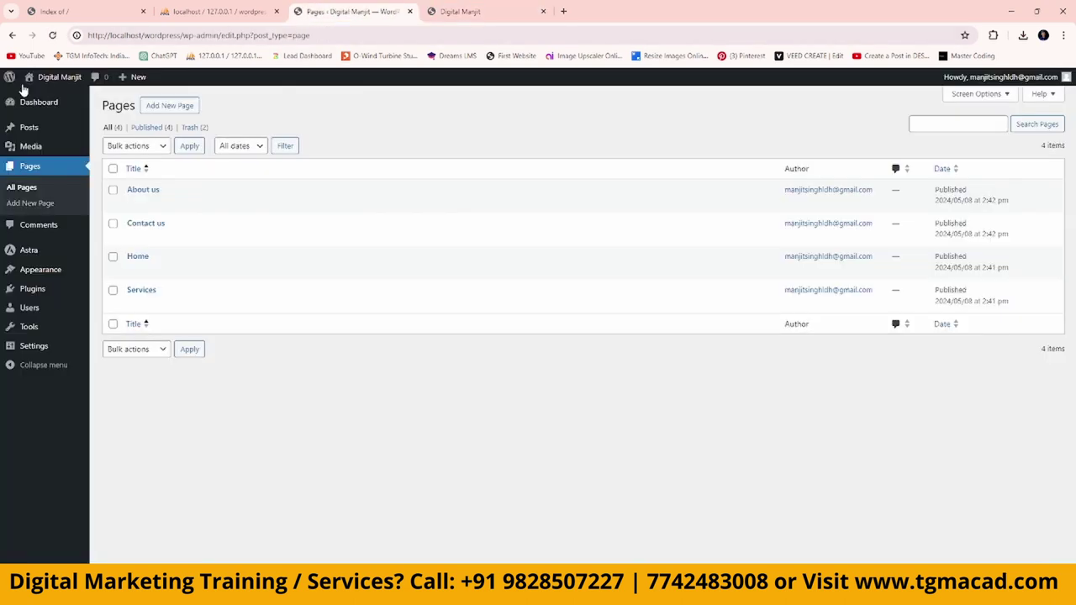
{"action": "mouse_move", "coordinate": [43, 274]}
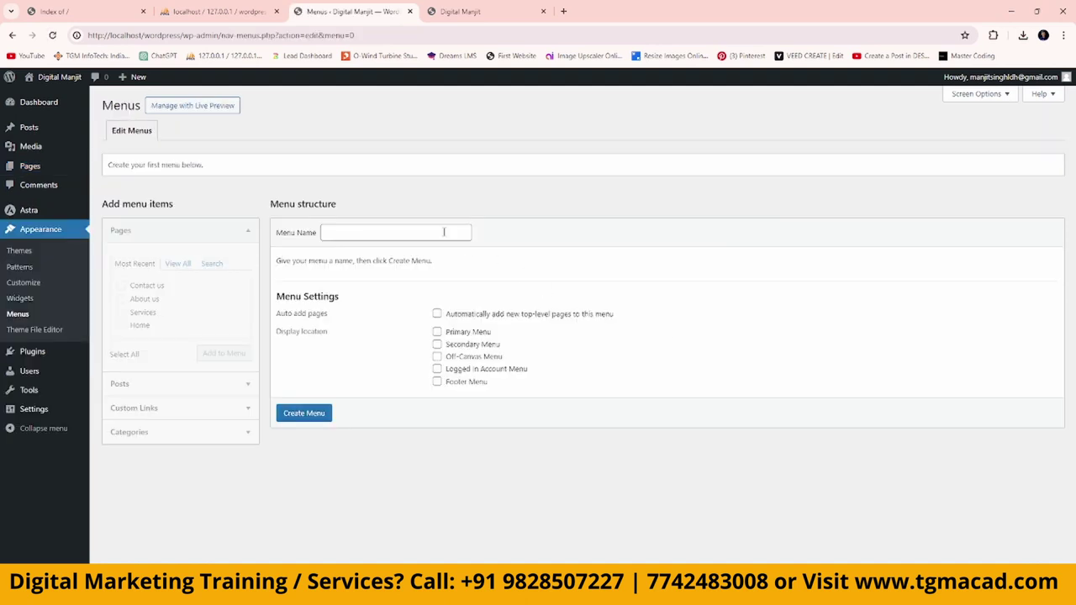
{"action": "left_click", "coordinate": [444, 233]}
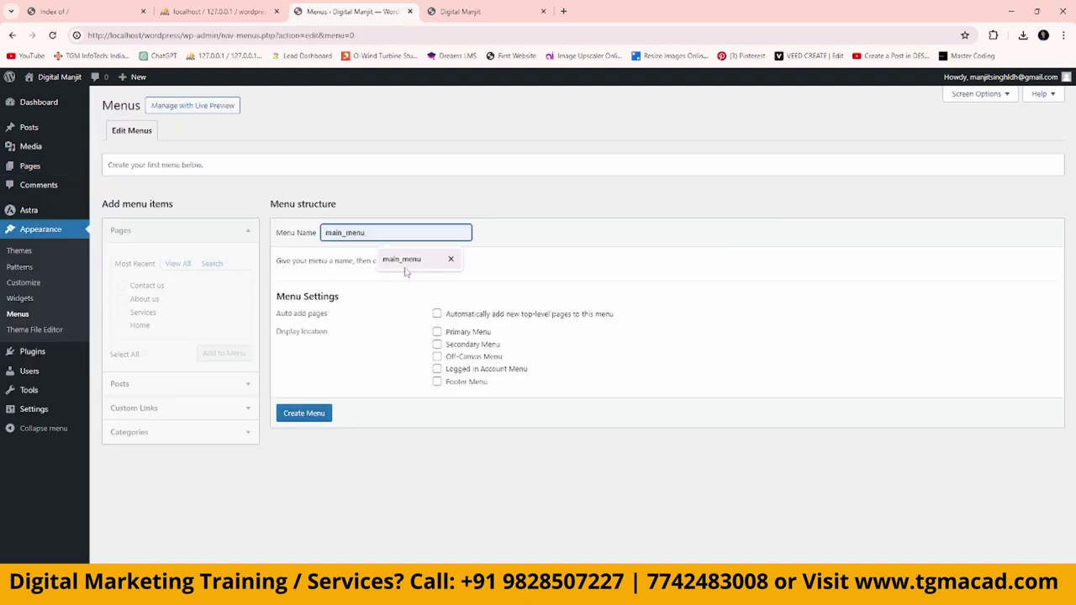
{"action": "left_click", "coordinate": [420, 260]}
{"action": "left_click", "coordinate": [437, 332]}
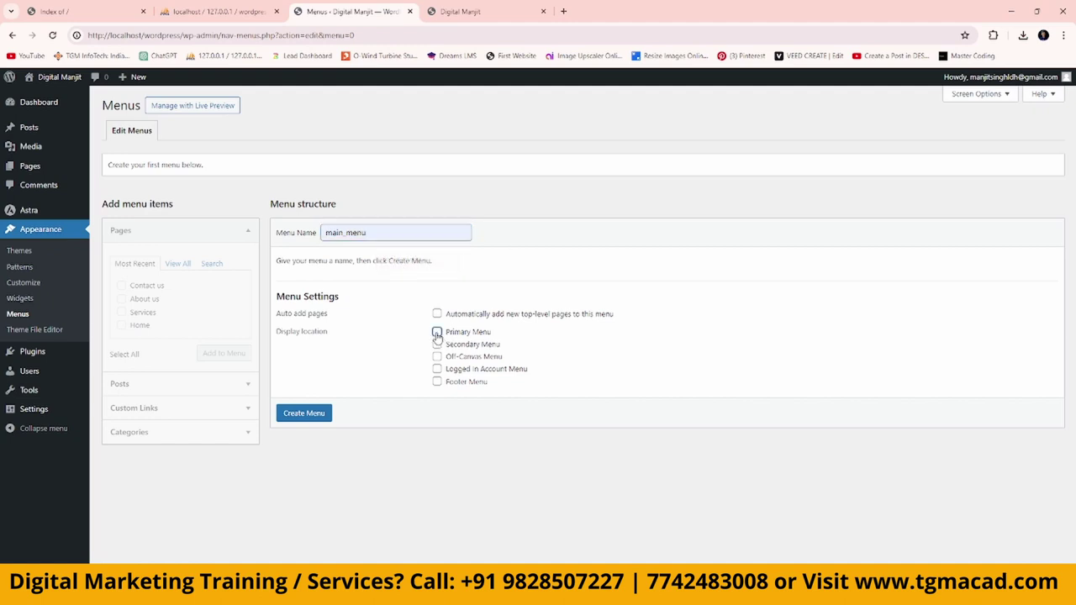
{"action": "left_click", "coordinate": [311, 417]}
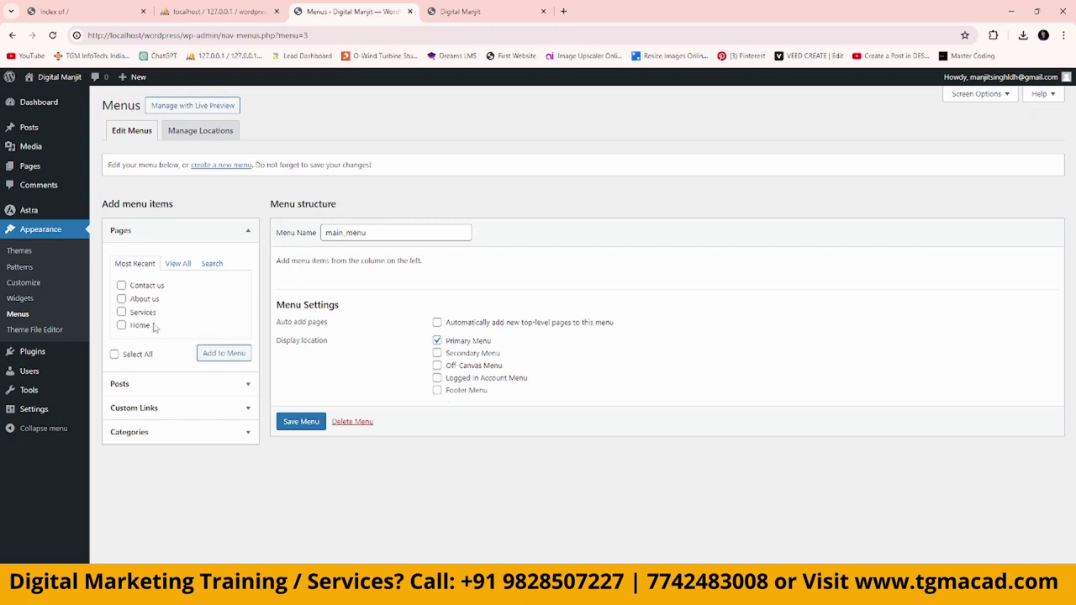
Add the Home, Services, About us and Contact us pages to main_menu and save it.
{"action": "left_click", "coordinate": [122, 325]}
{"action": "left_click", "coordinate": [122, 312]}
{"action": "left_click", "coordinate": [122, 300]}
{"action": "left_click", "coordinate": [122, 286]}
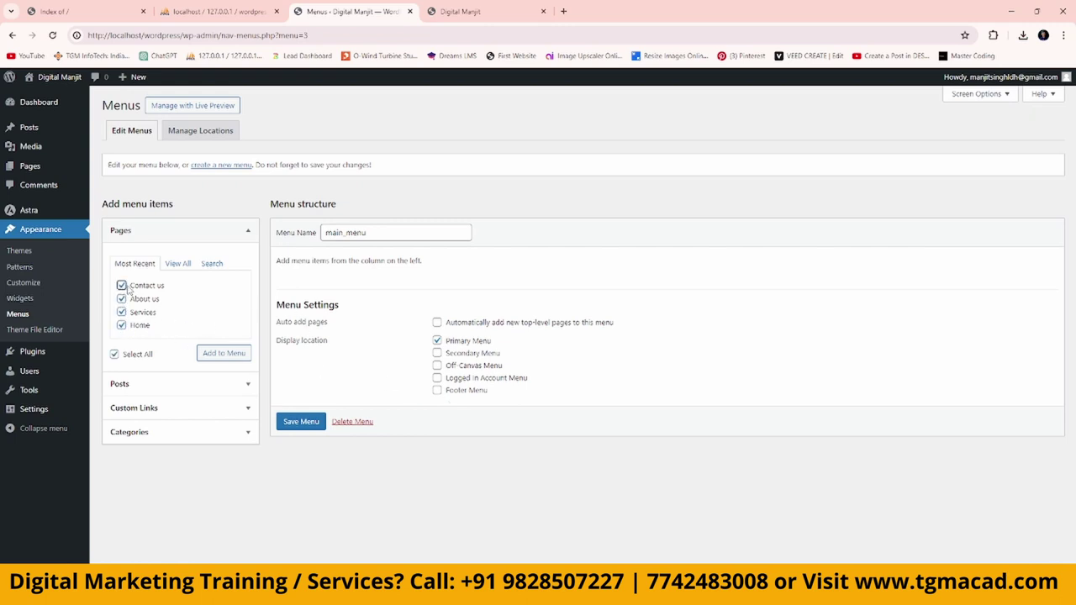
{"action": "left_click", "coordinate": [224, 353]}
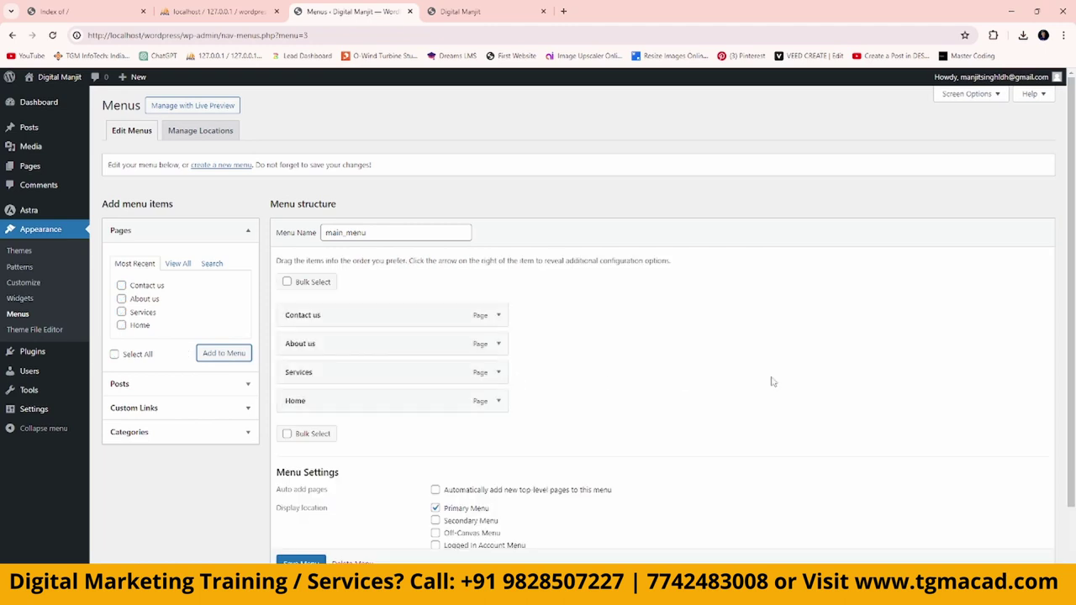
{"action": "scroll", "coordinate": [772, 382], "scroll_direction": "down", "scroll_amount": 3}
{"action": "left_click", "coordinate": [286, 513]}
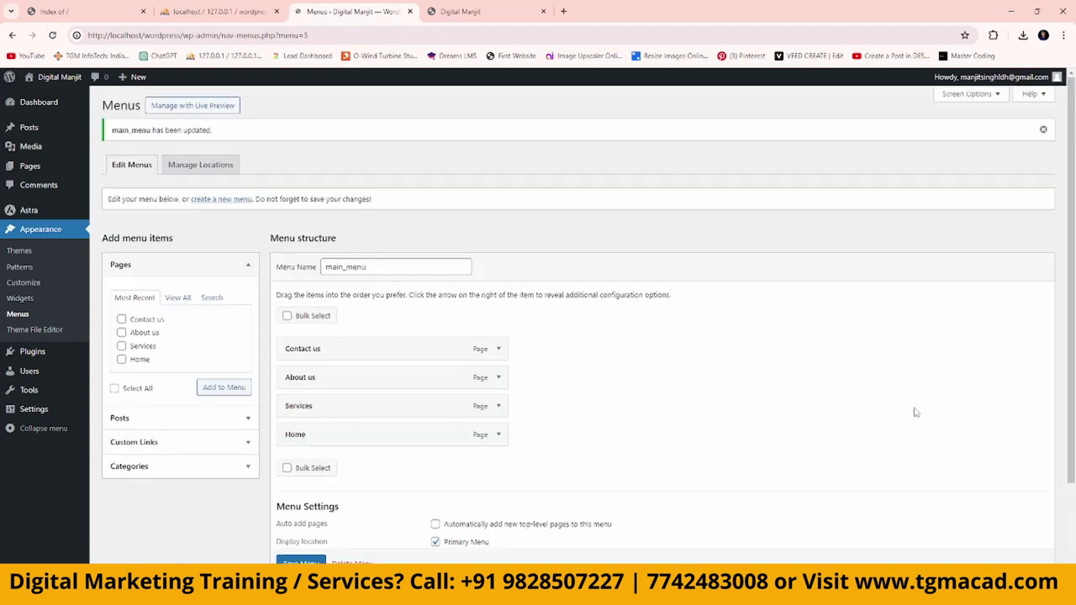
{"action": "left_click", "coordinate": [474, 14]}
Reload the site, then reorder main_menu as top-level Home, Services, About us, Contact us.
{"action": "left_click", "coordinate": [469, 34]}
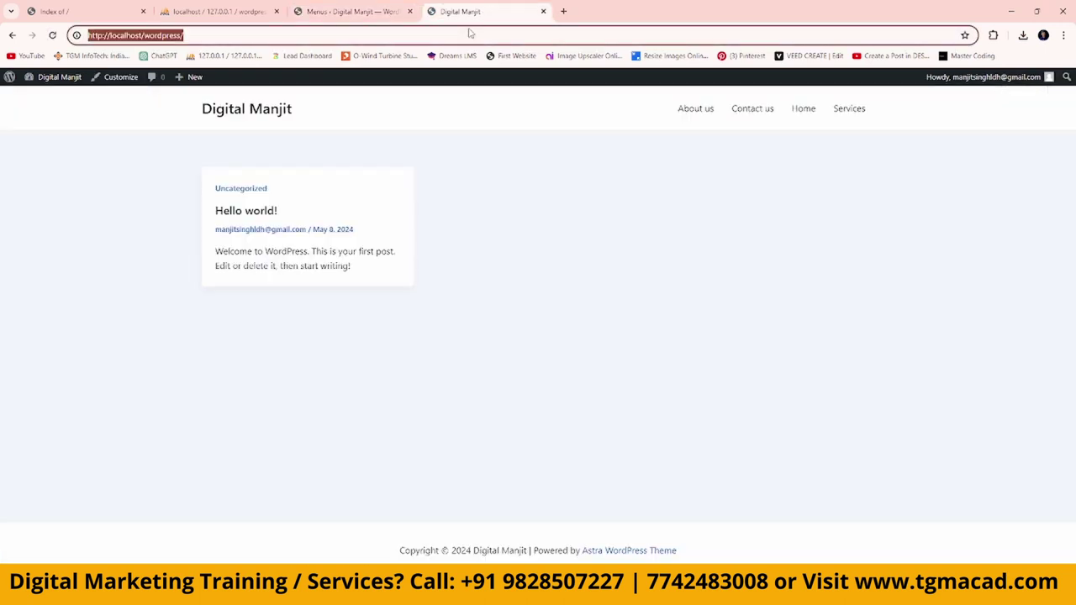
{"action": "key", "text": "Return"}
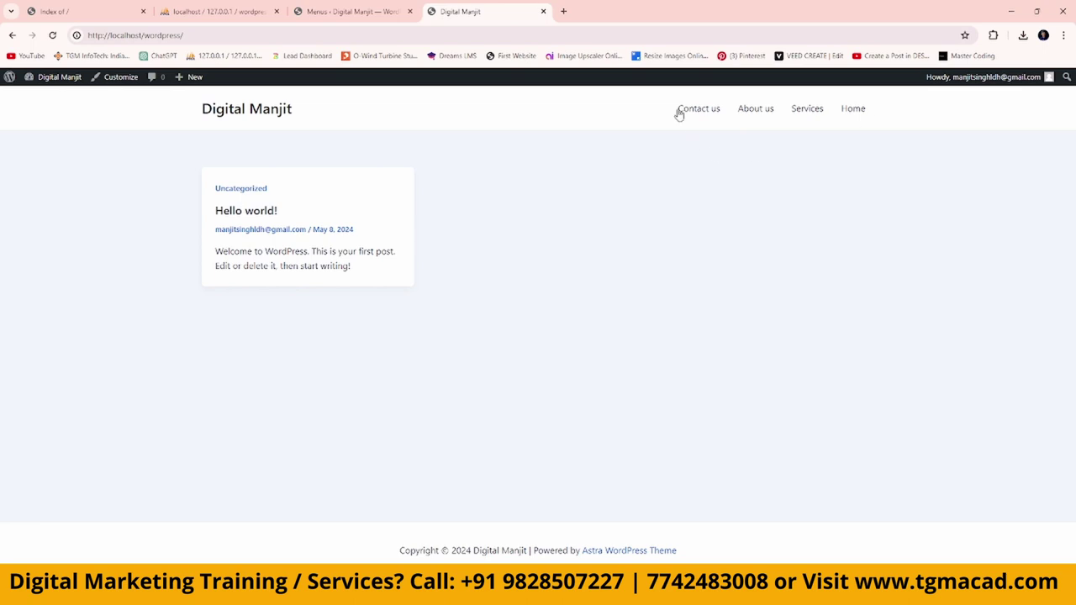
{"action": "left_click", "coordinate": [332, 11]}
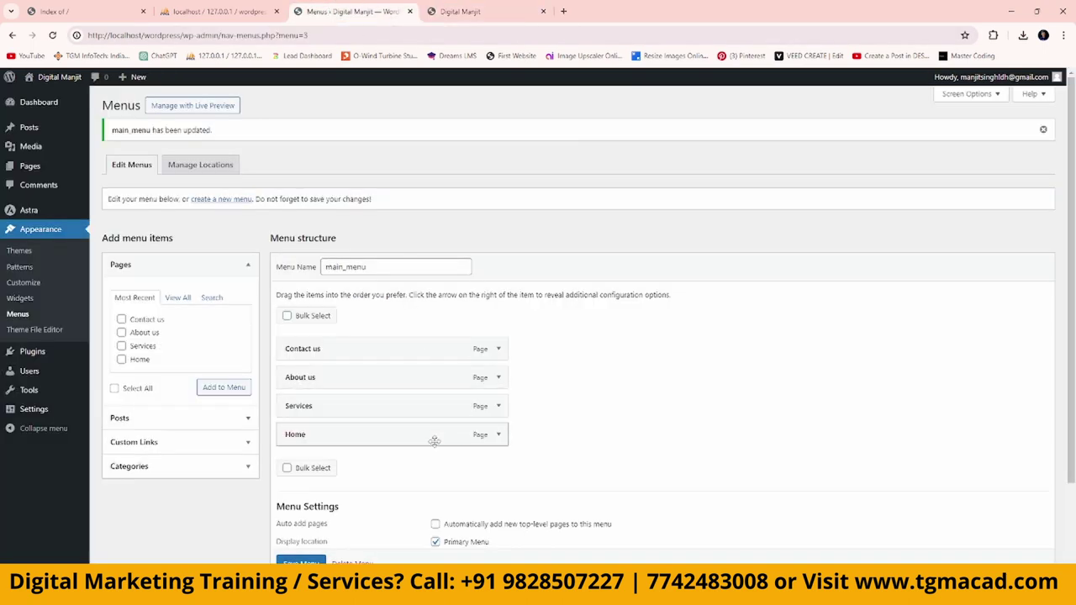
{"action": "left_click_drag", "start_coordinate": [428, 439], "coordinate": [485, 380]}
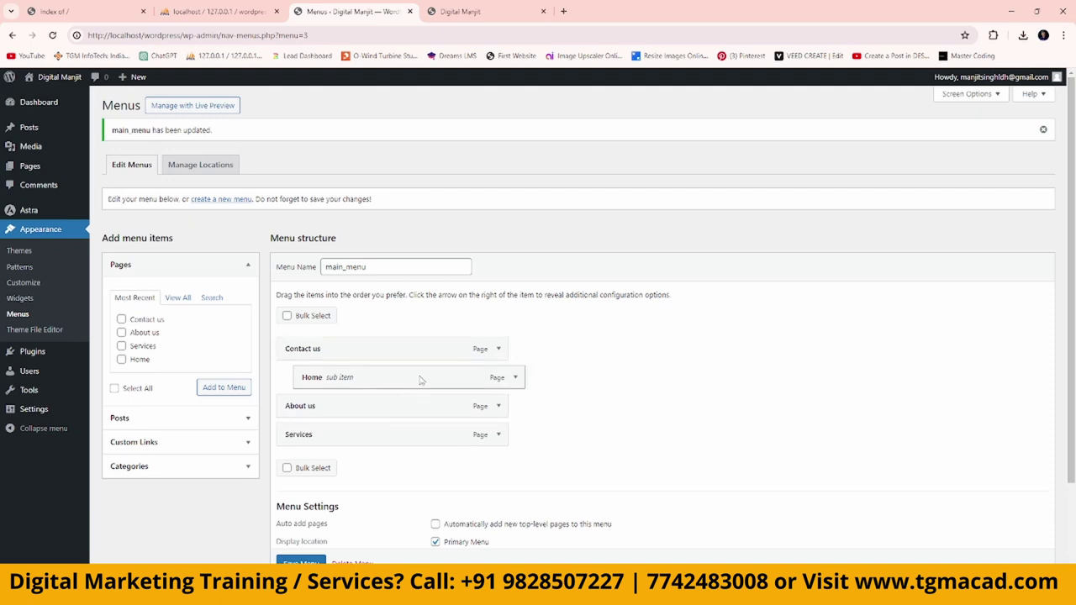
{"action": "mouse_move", "coordinate": [420, 380]}
{"action": "left_mouse_down"}
{"action": "mouse_move", "coordinate": [394, 378]}
{"action": "mouse_move", "coordinate": [405, 381]}
{"action": "left_mouse_up"}
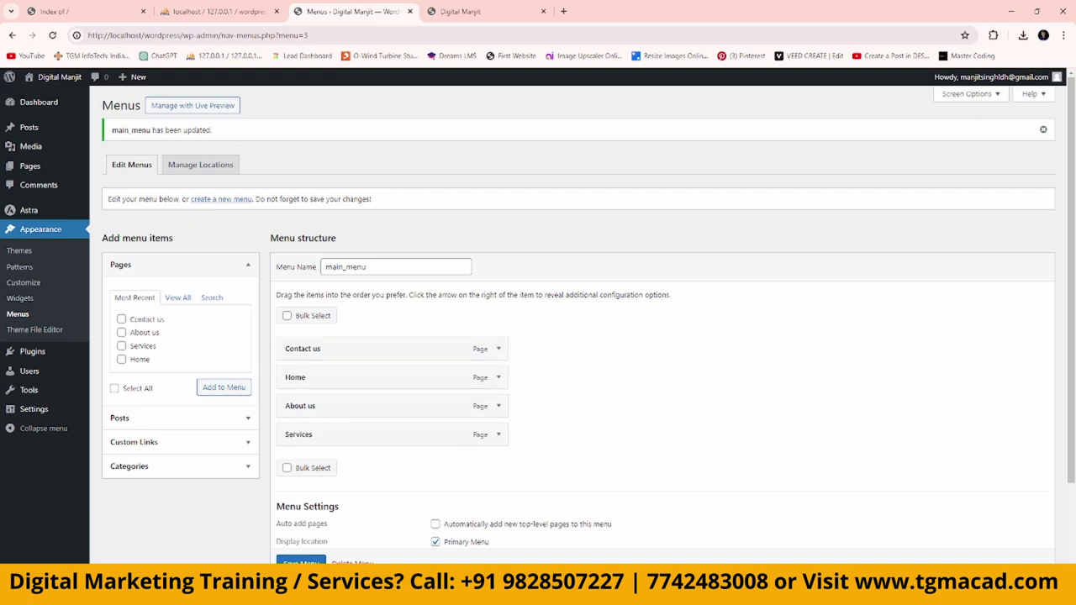
{"action": "left_click_drag", "start_coordinate": [334, 379], "coordinate": [334, 344]}
{"action": "left_click_drag", "start_coordinate": [355, 440], "coordinate": [354, 377]}
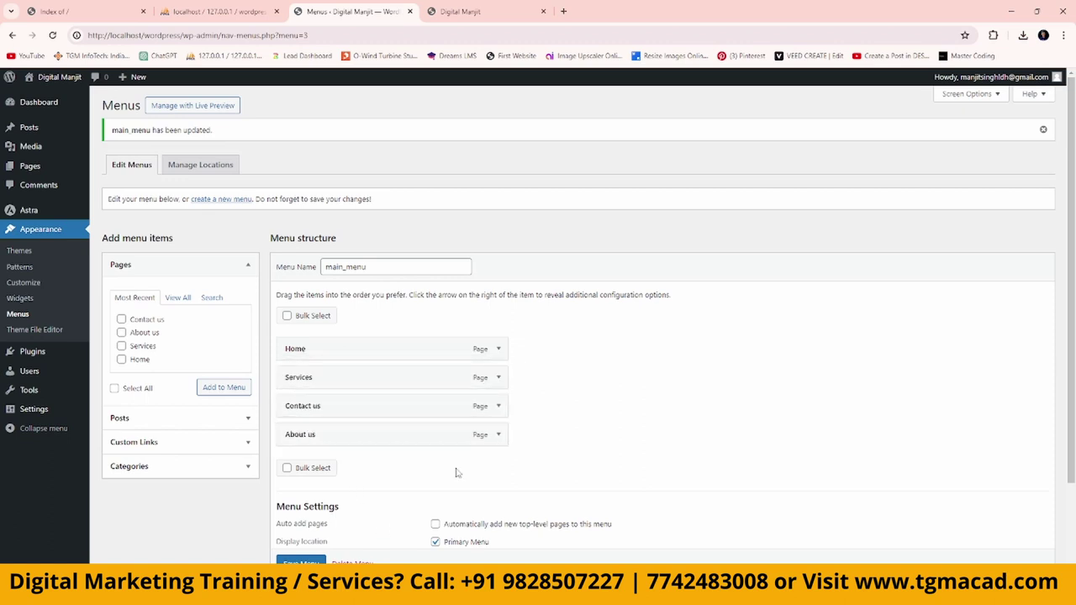
{"action": "left_click_drag", "start_coordinate": [354, 437], "coordinate": [352, 407]}
{"action": "scroll", "coordinate": [308, 538], "scroll_direction": "down", "scroll_amount": 1}
{"action": "scroll", "coordinate": [765, 395], "scroll_direction": "up", "scroll_amount": 1}
{"action": "left_click", "coordinate": [460, 12]}
{"action": "left_click", "coordinate": [446, 36]}
{"action": "key", "text": "Return"}
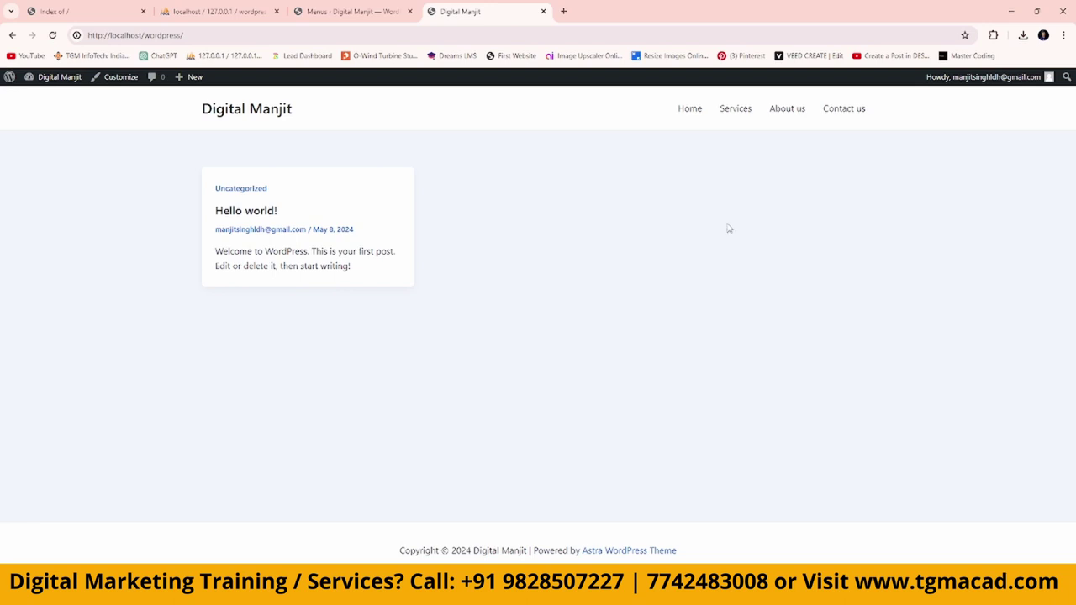
{"action": "left_click", "coordinate": [692, 111]}
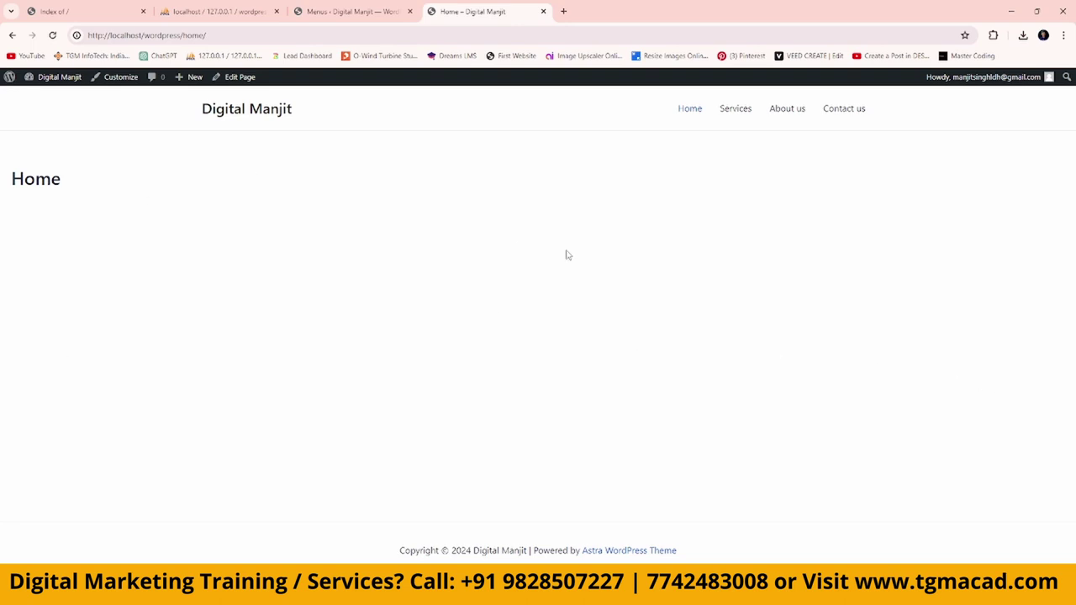
{"action": "left_click", "coordinate": [249, 108]}
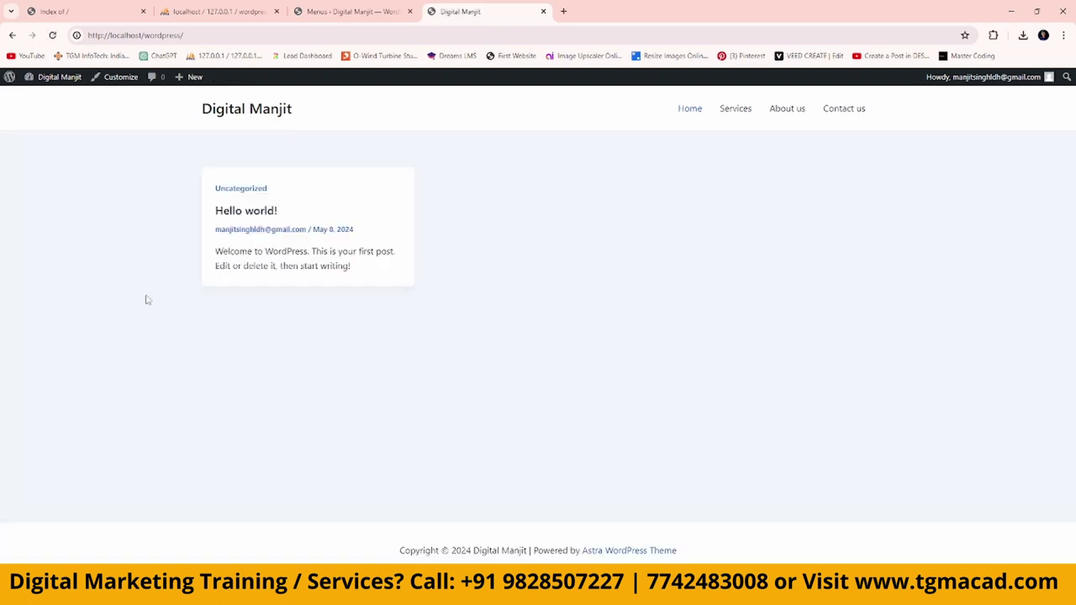
{"action": "left_click", "coordinate": [354, 12]}
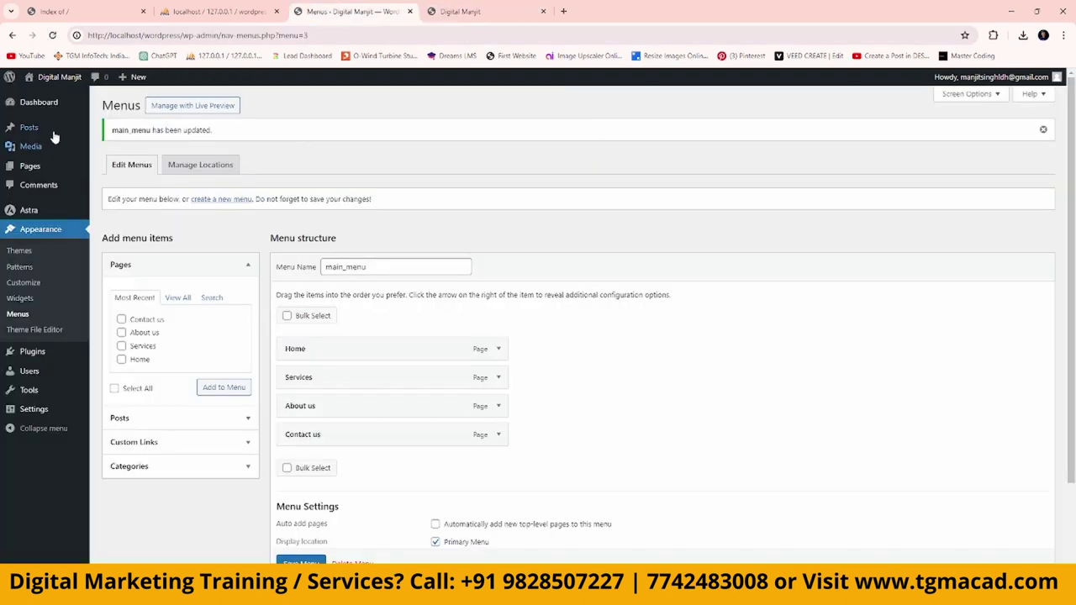
In Reading settings, make the static Home page the homepage, save, and reload the site.
{"action": "left_click", "coordinate": [36, 413]}
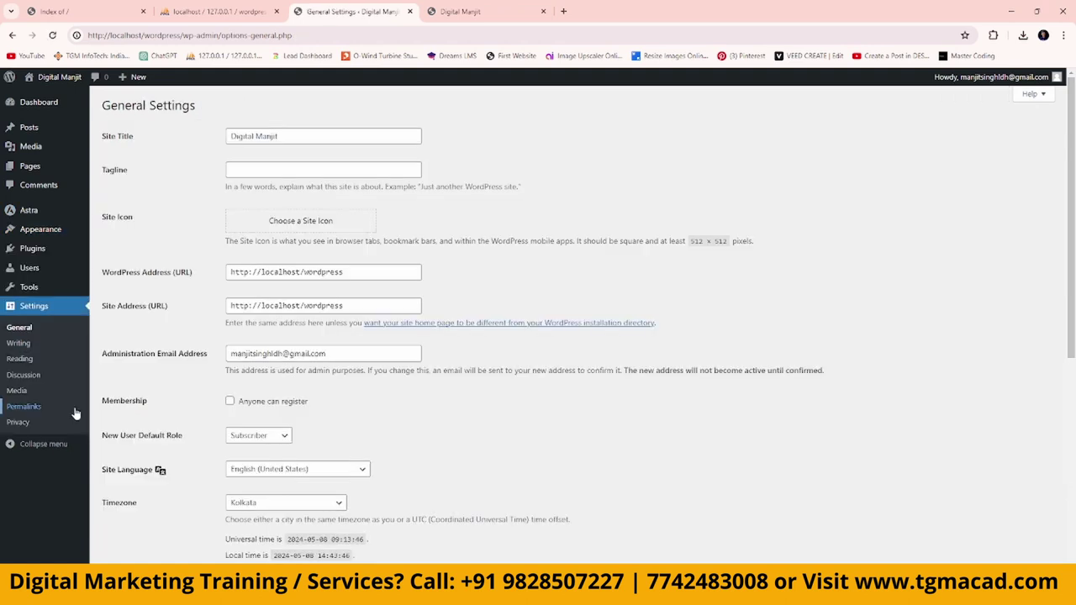
{"action": "left_click", "coordinate": [32, 360]}
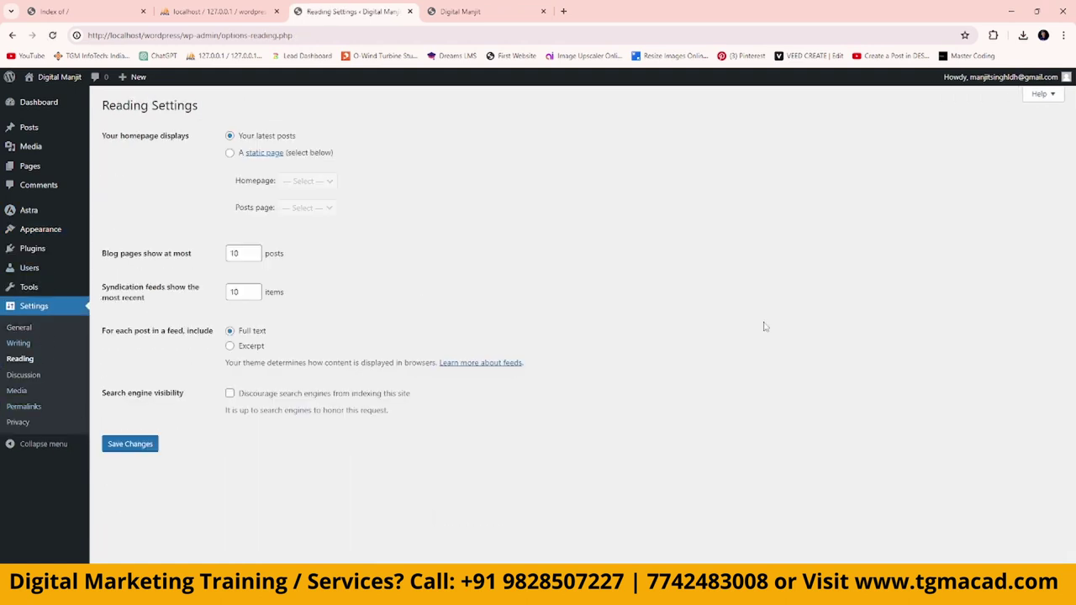
{"action": "left_click", "coordinate": [230, 154]}
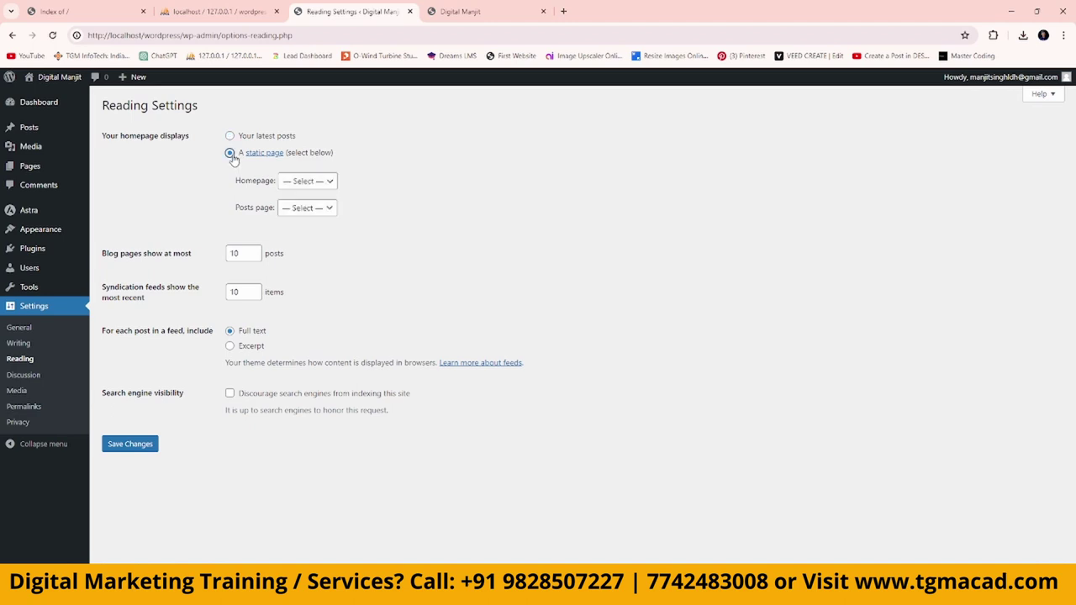
{"action": "left_click", "coordinate": [317, 184]}
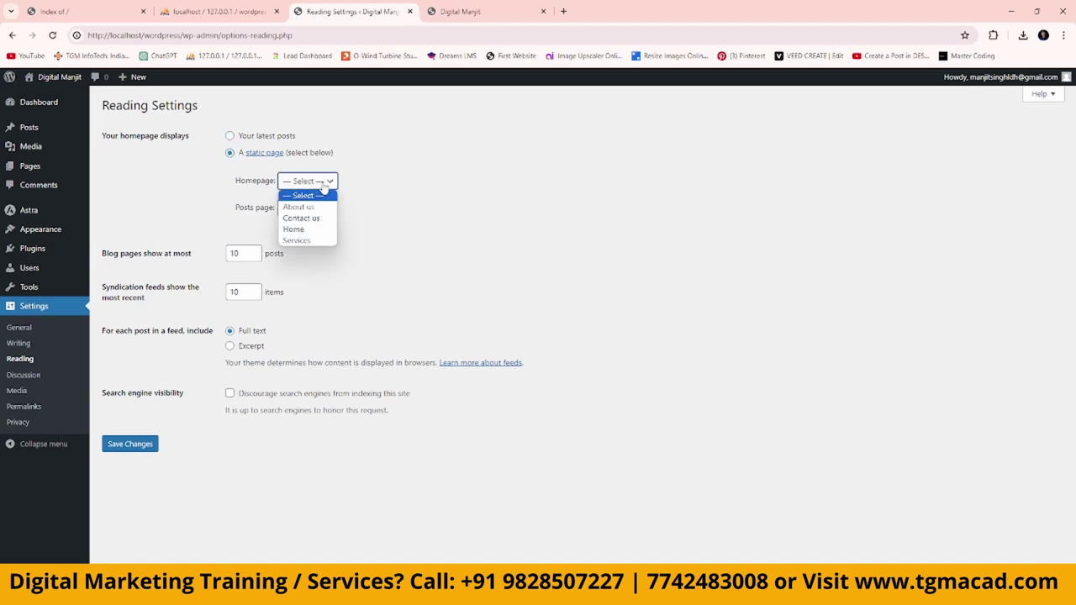
{"action": "left_click", "coordinate": [301, 230]}
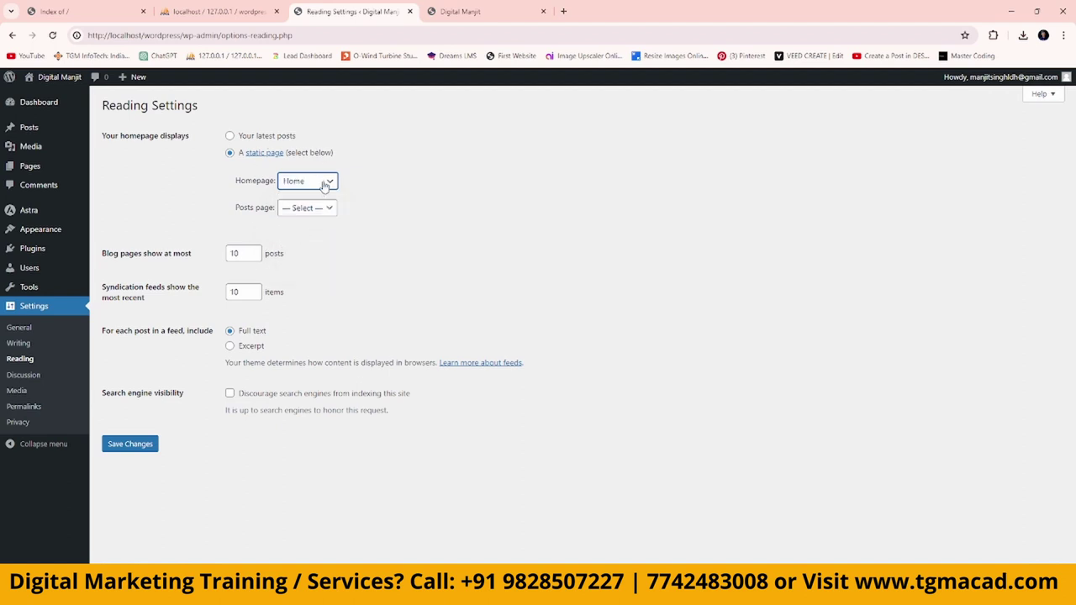
{"action": "left_click", "coordinate": [139, 444]}
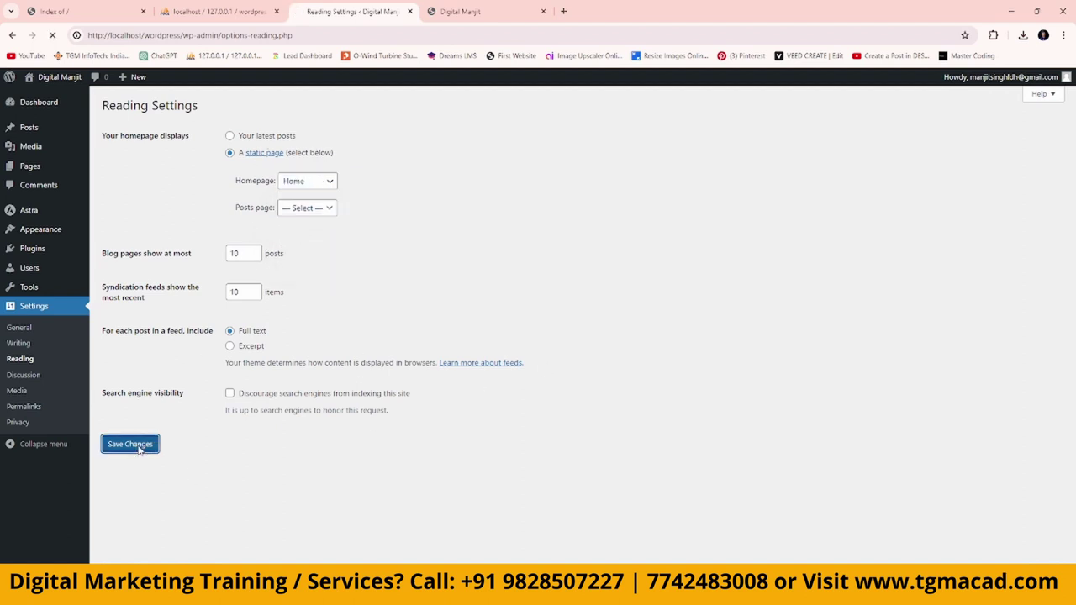
{"action": "left_click", "coordinate": [482, 15]}
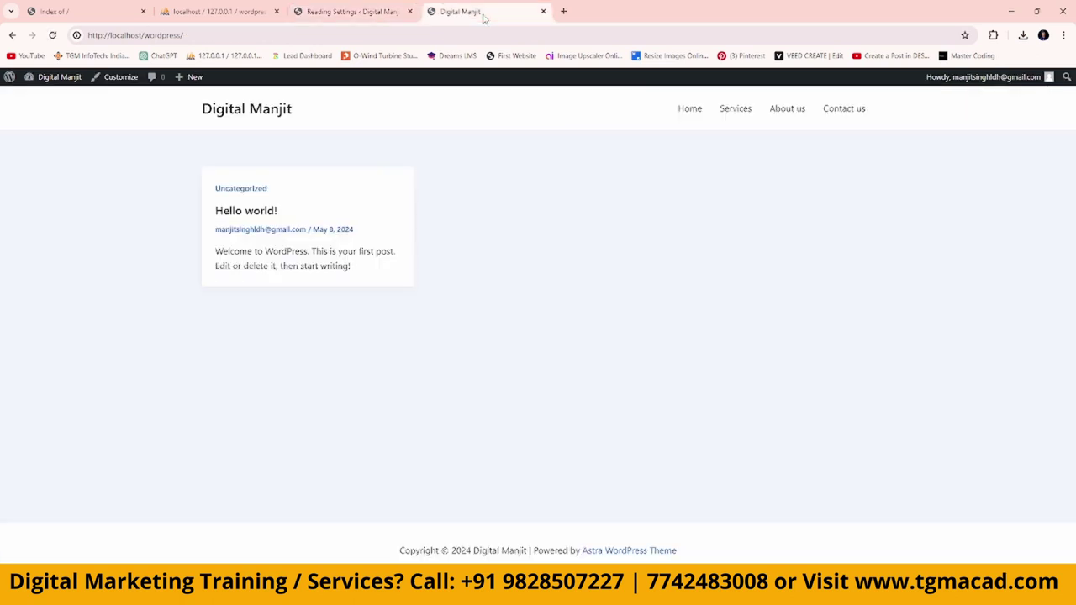
{"action": "left_click", "coordinate": [418, 35]}
{"action": "key", "text": "Return"}
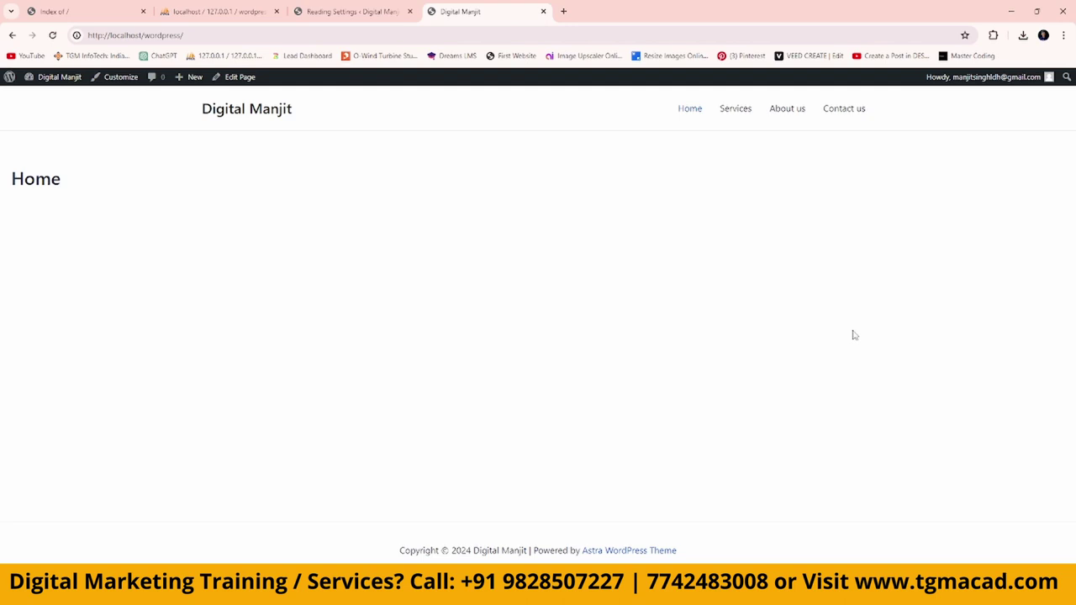
Open the All Pages list, briefly open Home in the editor, and return to the list.
{"action": "left_click", "coordinate": [351, 11]}
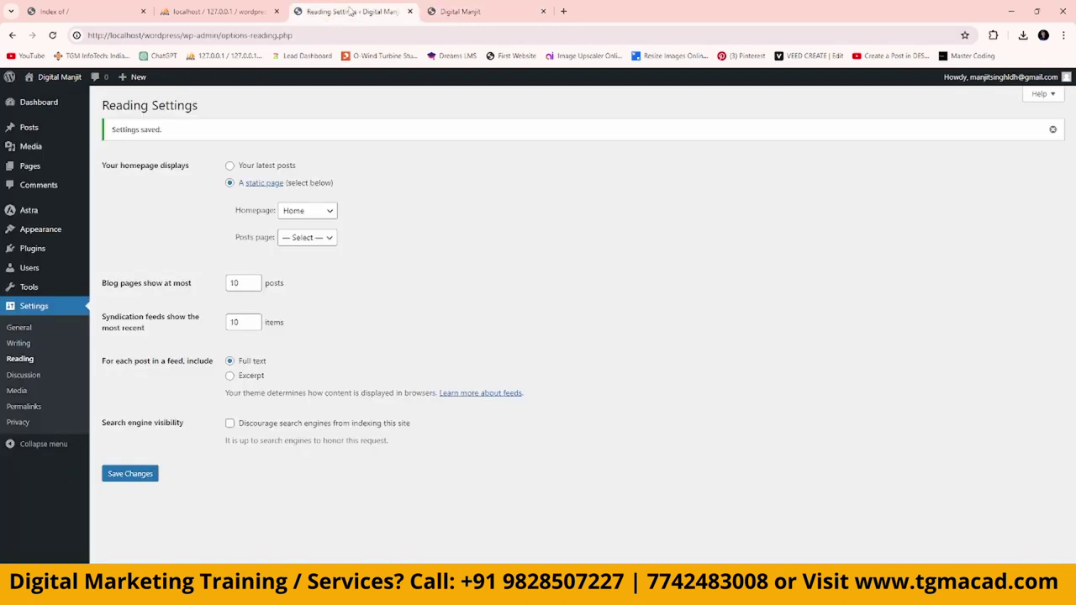
{"action": "mouse_move", "coordinate": [32, 168]}
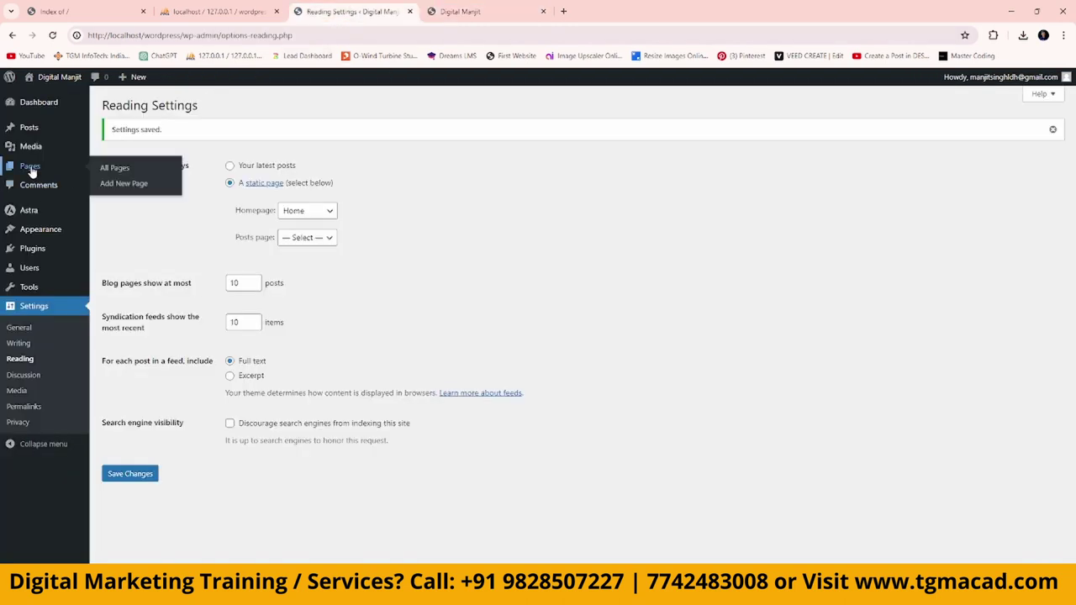
{"action": "left_click", "coordinate": [122, 170]}
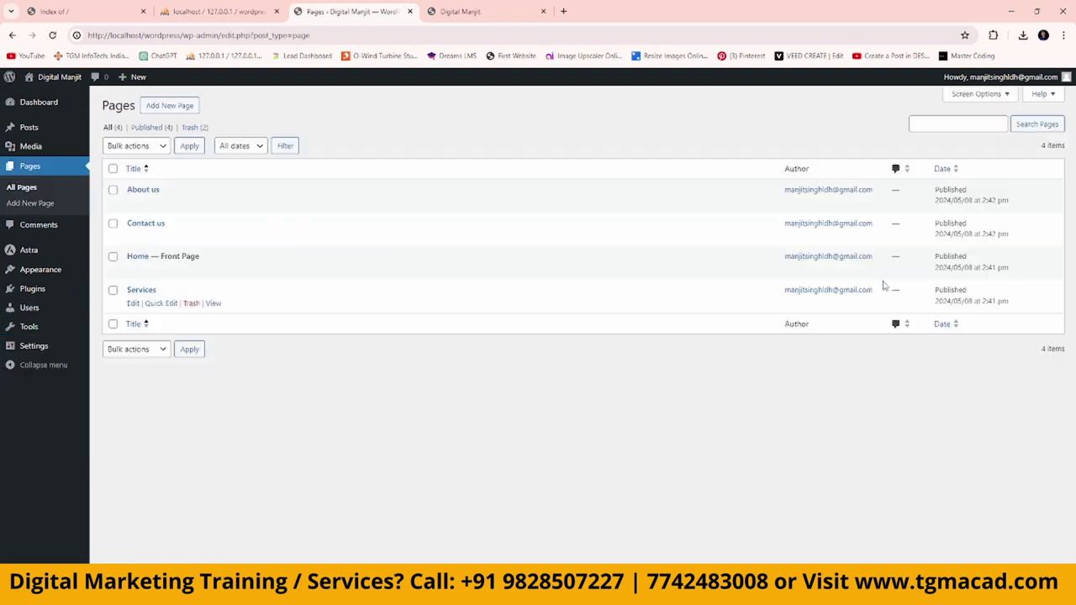
{"action": "mouse_move", "coordinate": [185, 278]}
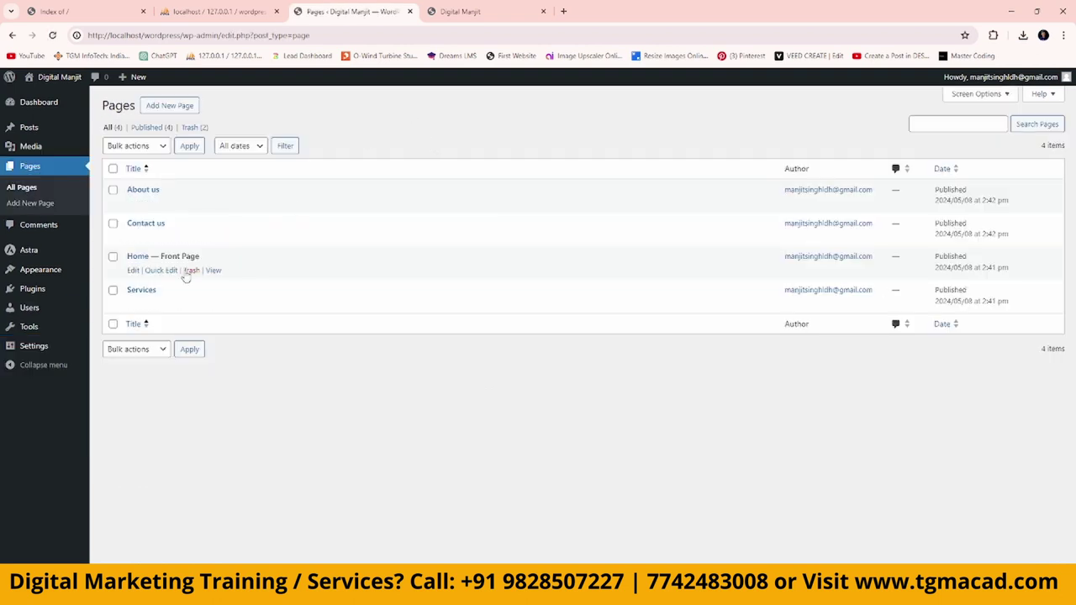
{"action": "left_click", "coordinate": [132, 270]}
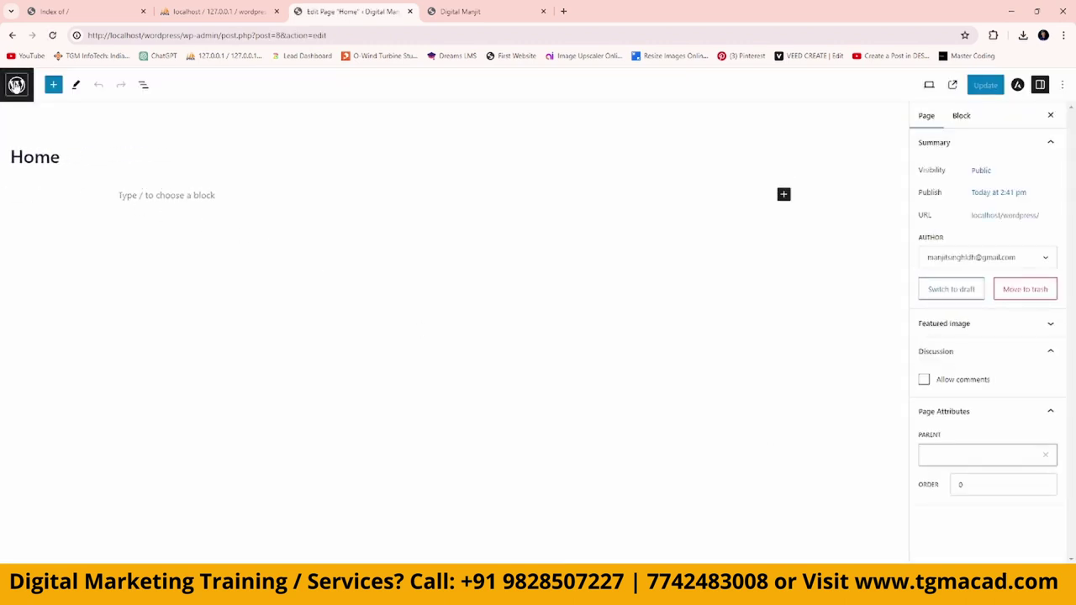
{"action": "left_click", "coordinate": [16, 85]}
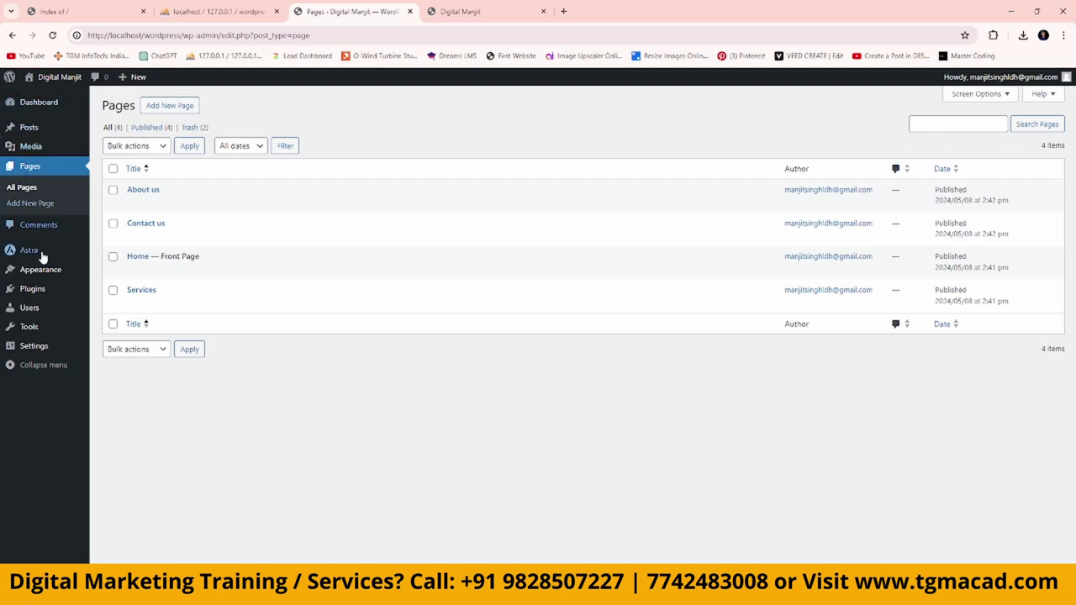
{"action": "mouse_move", "coordinate": [38, 271]}
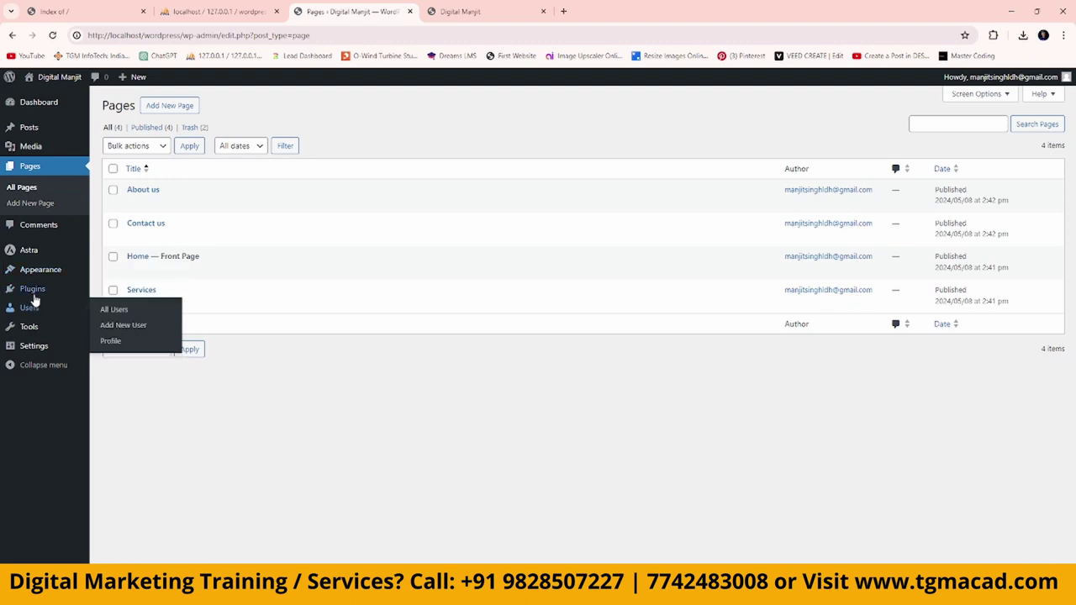
{"action": "mouse_move", "coordinate": [36, 291]}
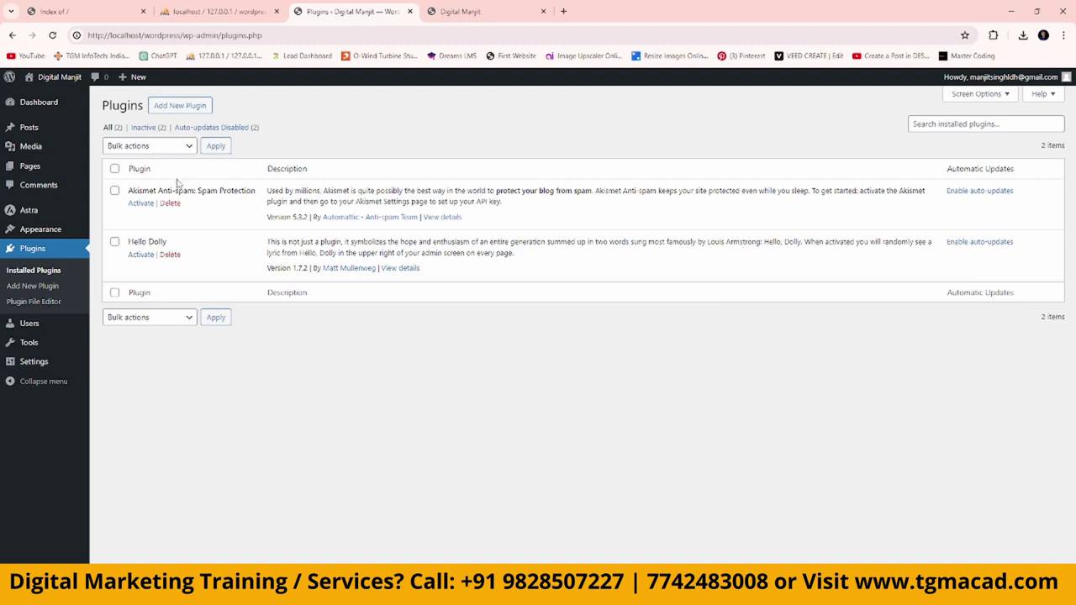
Delete the Akismet Anti-spam and Hello Dolly plugins.
{"action": "left_click", "coordinate": [170, 202]}
{"action": "left_click", "coordinate": [588, 118]}
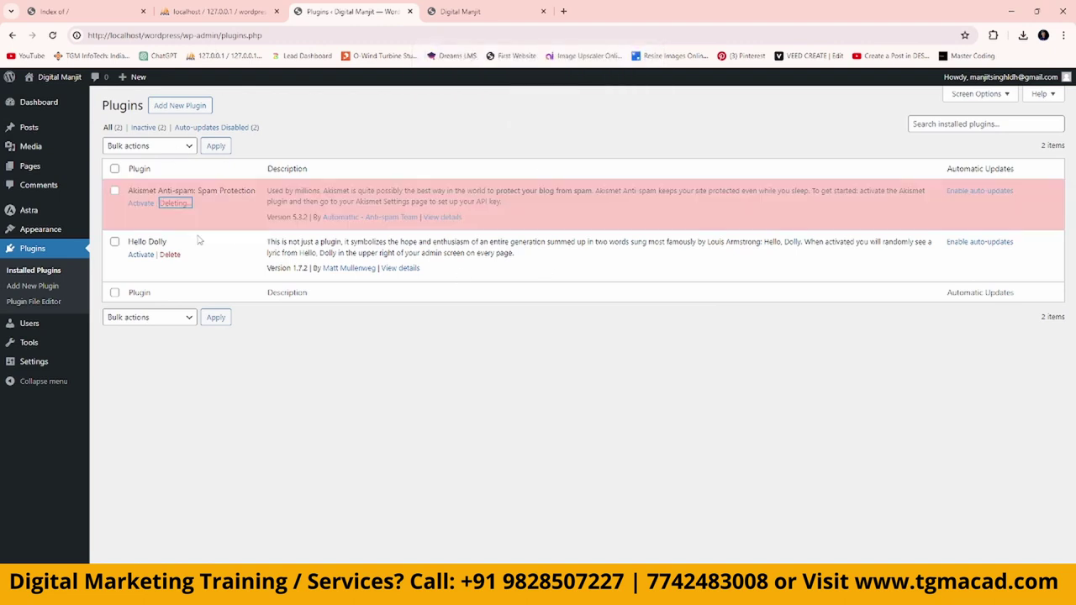
{"action": "left_click", "coordinate": [170, 225]}
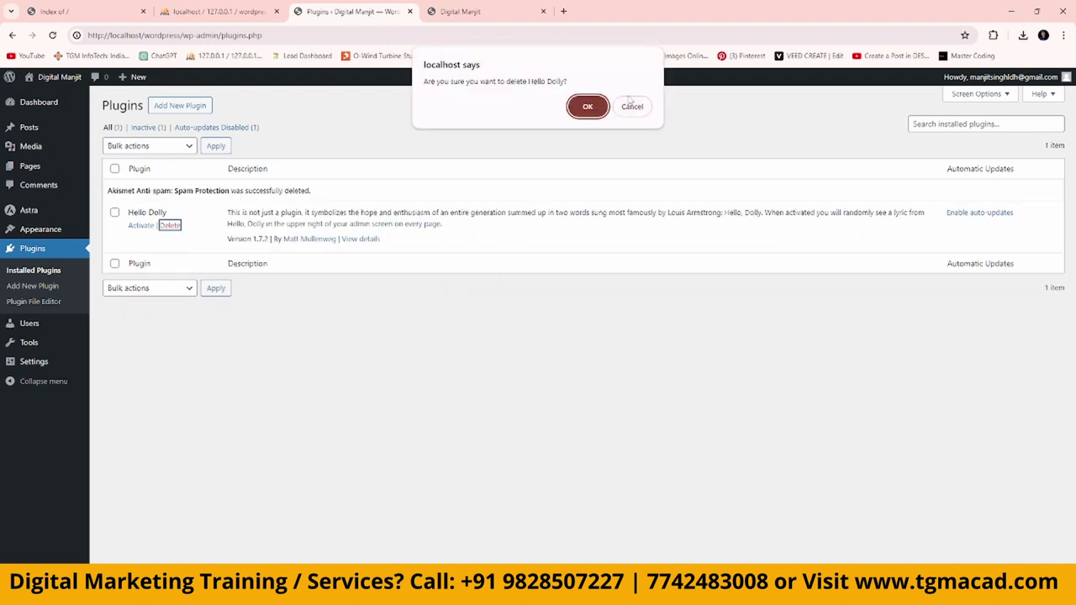
{"action": "left_click", "coordinate": [588, 109]}
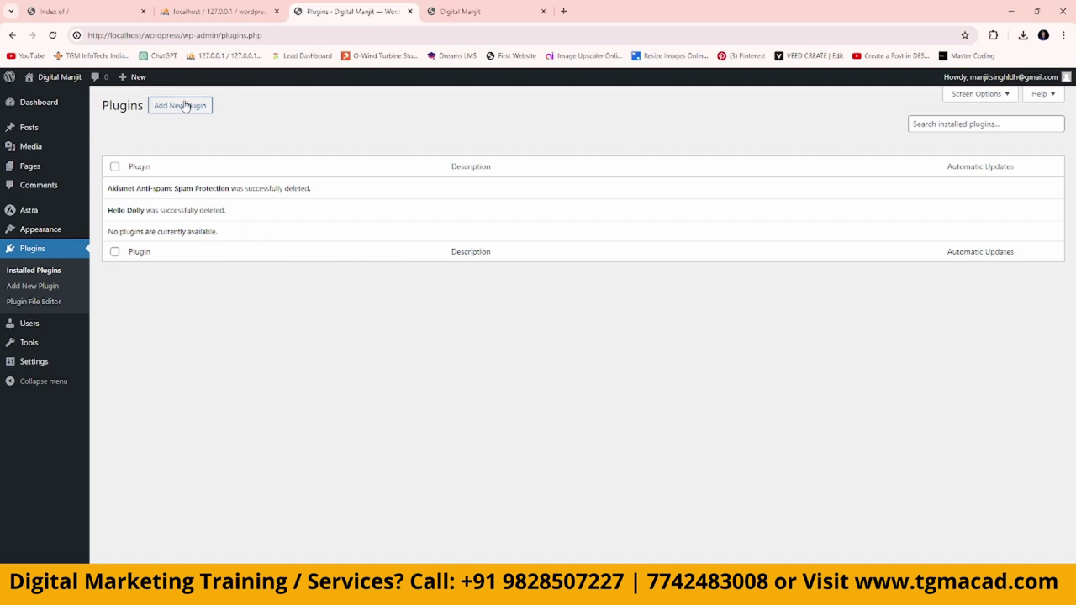
Search for elementor, then install and activate Elementor Website Builder.
{"action": "left_click", "coordinate": [186, 107]}
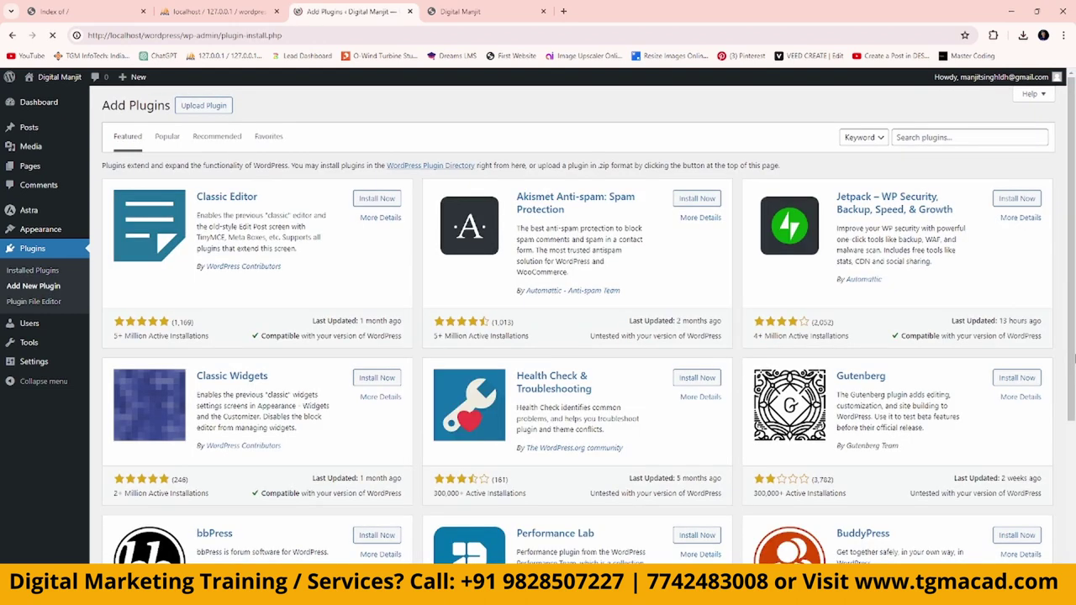
{"action": "left_click", "coordinate": [967, 138]}
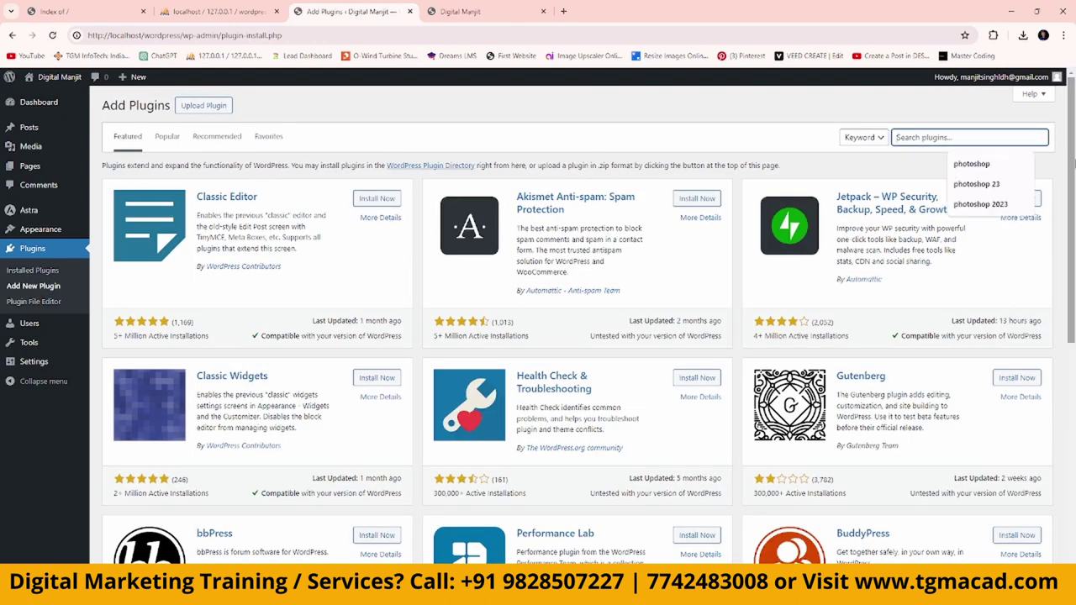
{"action": "type", "text": "elementor"}
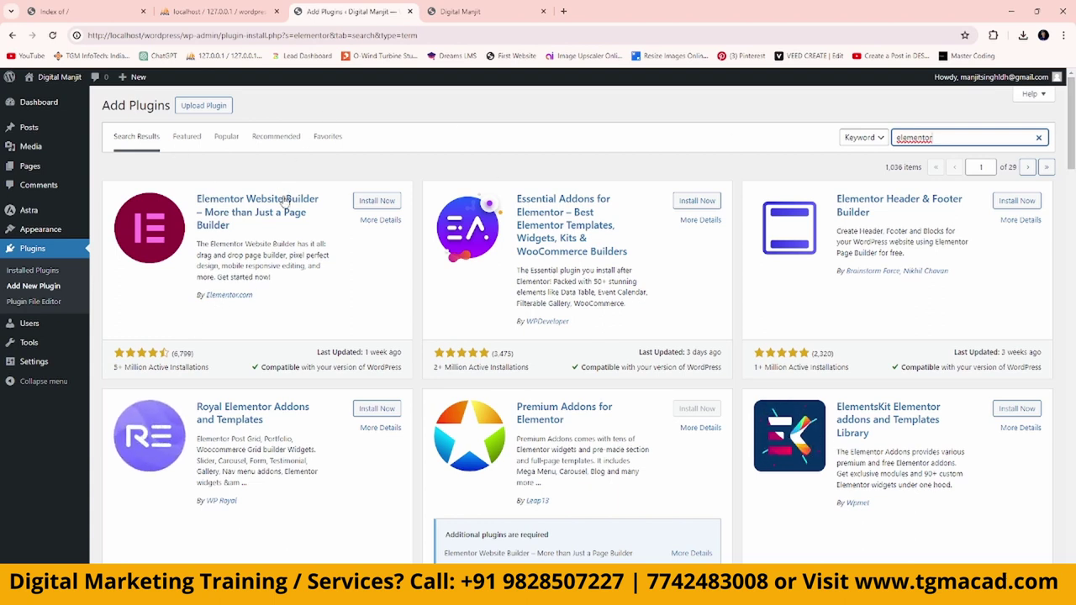
{"action": "left_click", "coordinate": [377, 200]}
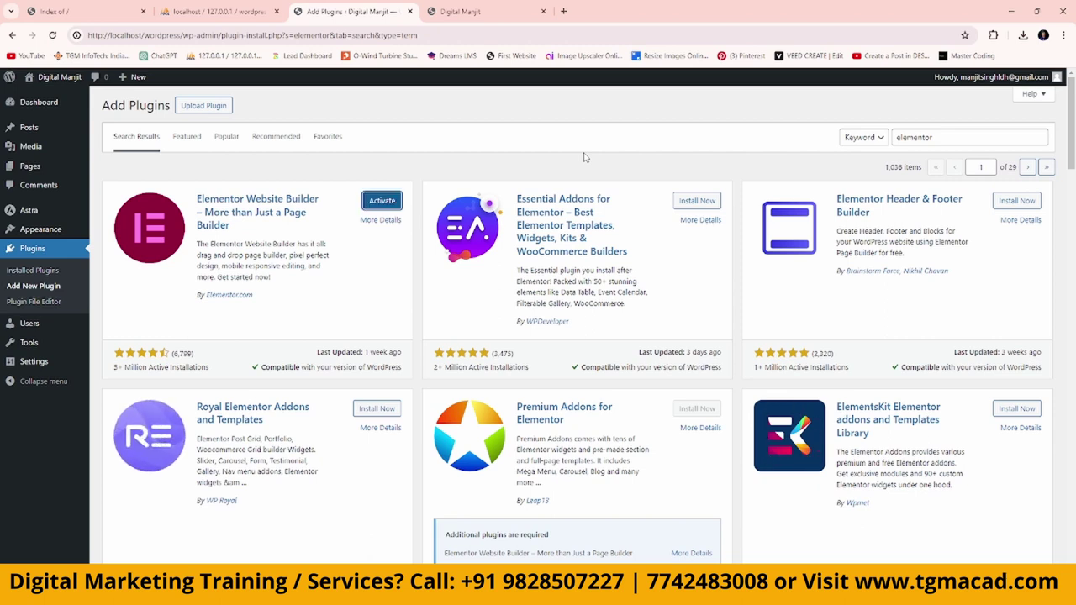
{"action": "left_click", "coordinate": [382, 202]}
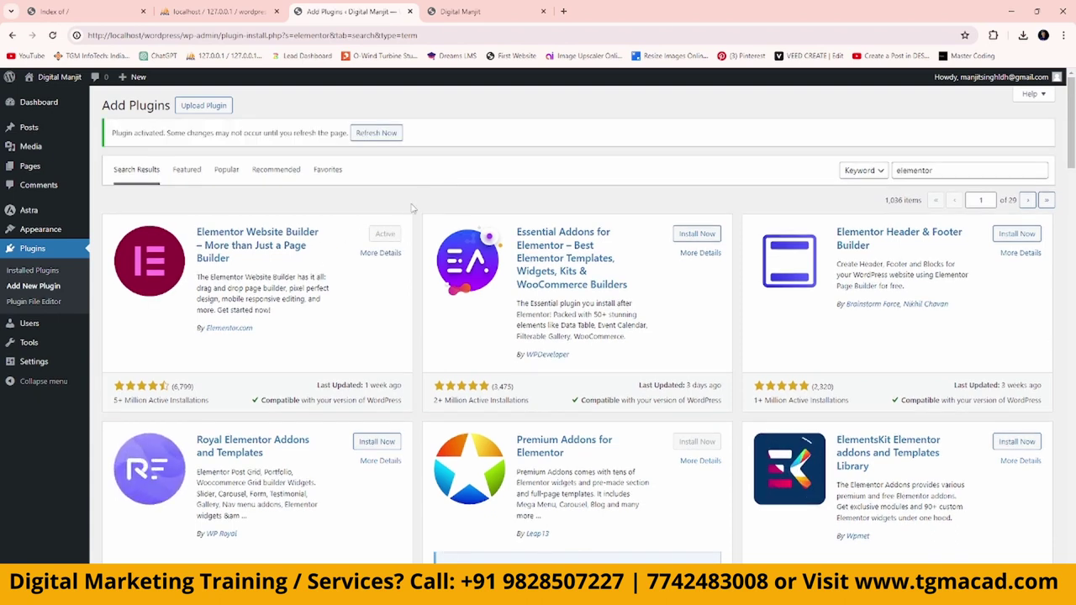
{"action": "left_click", "coordinate": [29, 164]}
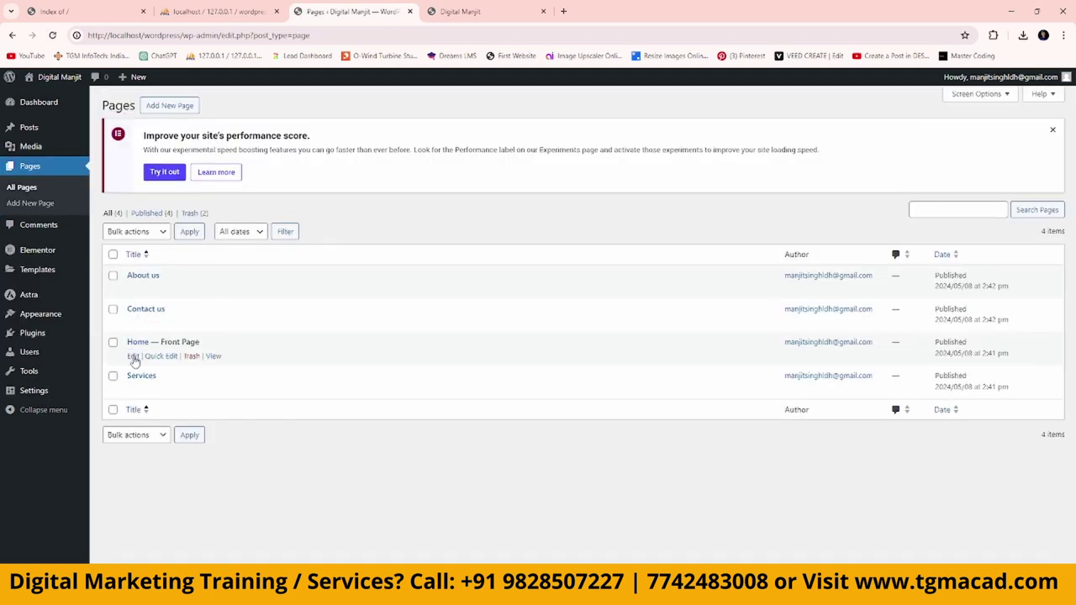
Open Home with Edit with Elementor, dismiss the AI notice, and scroll the empty canvas.
{"action": "left_click", "coordinate": [133, 357]}
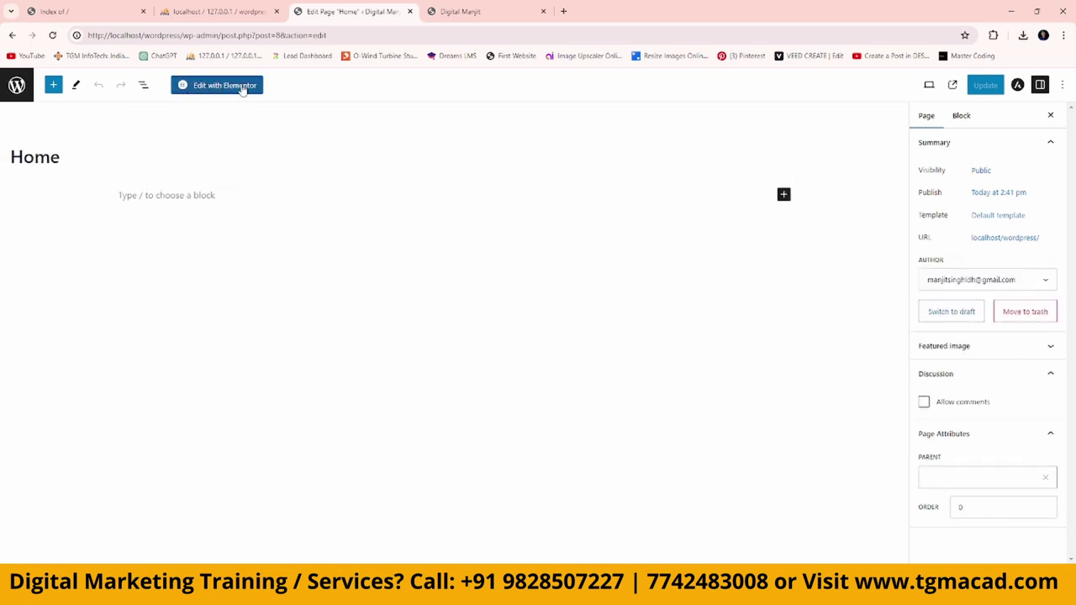
{"action": "left_click", "coordinate": [241, 87]}
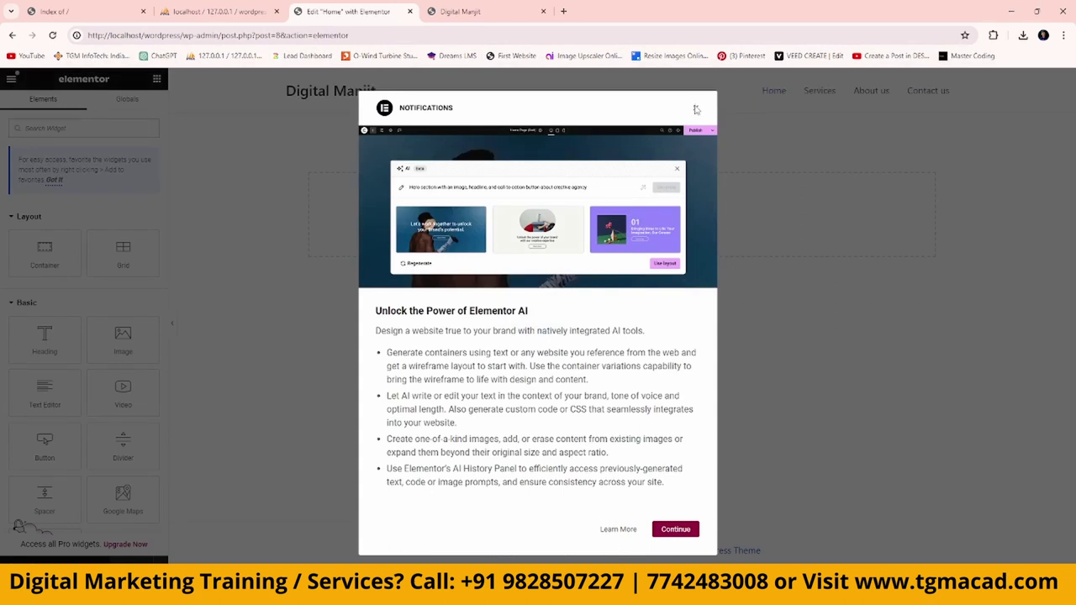
{"action": "left_click", "coordinate": [696, 110]}
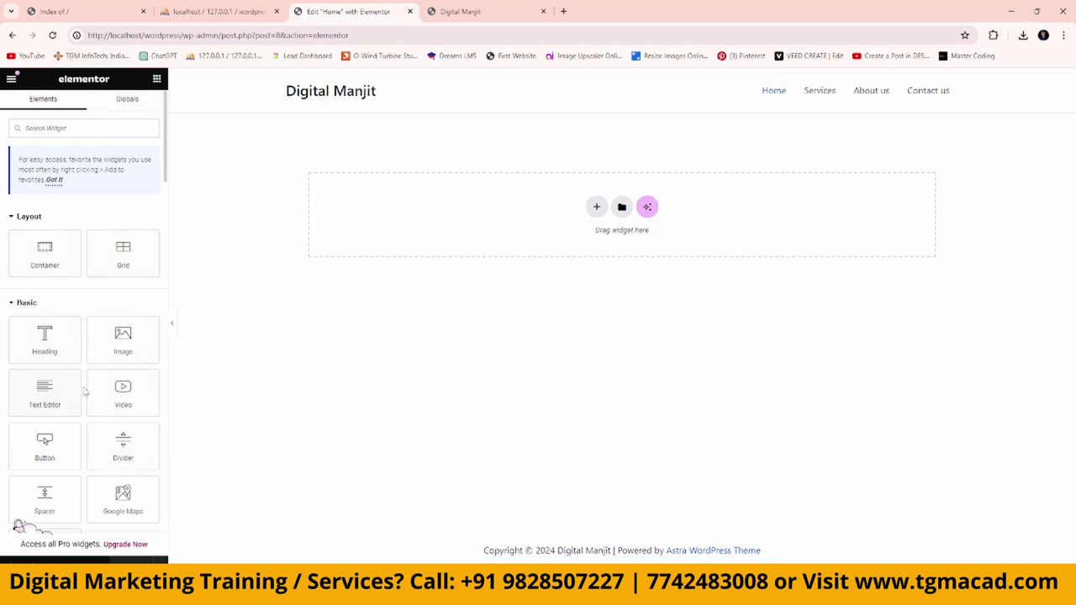
{"action": "scroll", "coordinate": [86, 392], "scroll_direction": "down", "scroll_amount": 5}
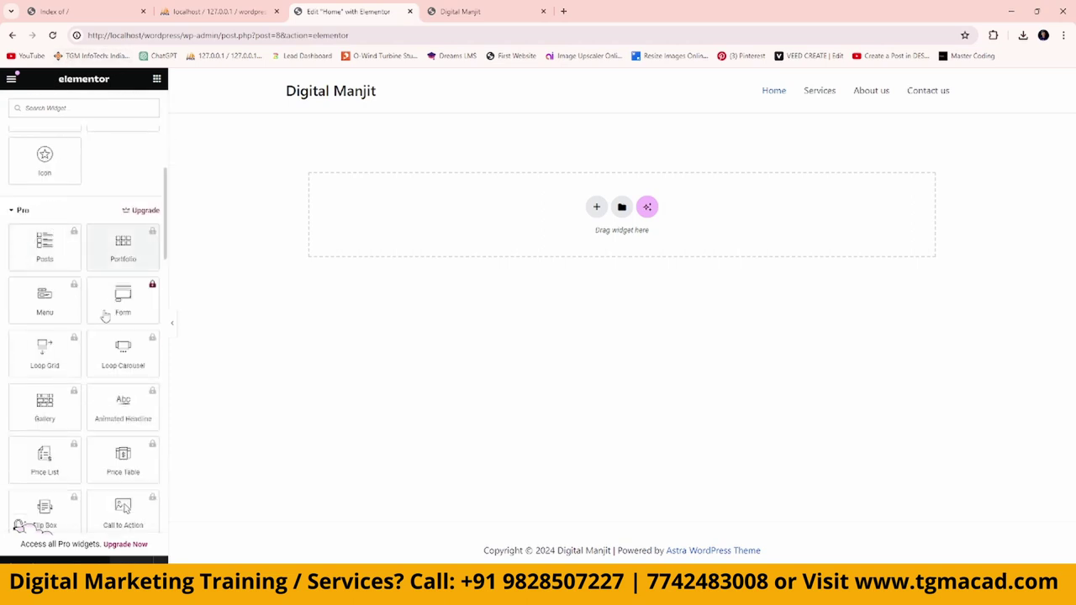
{"action": "scroll", "coordinate": [118, 383], "scroll_direction": "down", "scroll_amount": 5}
{"action": "scroll", "coordinate": [120, 383], "scroll_direction": "down", "scroll_amount": 2}
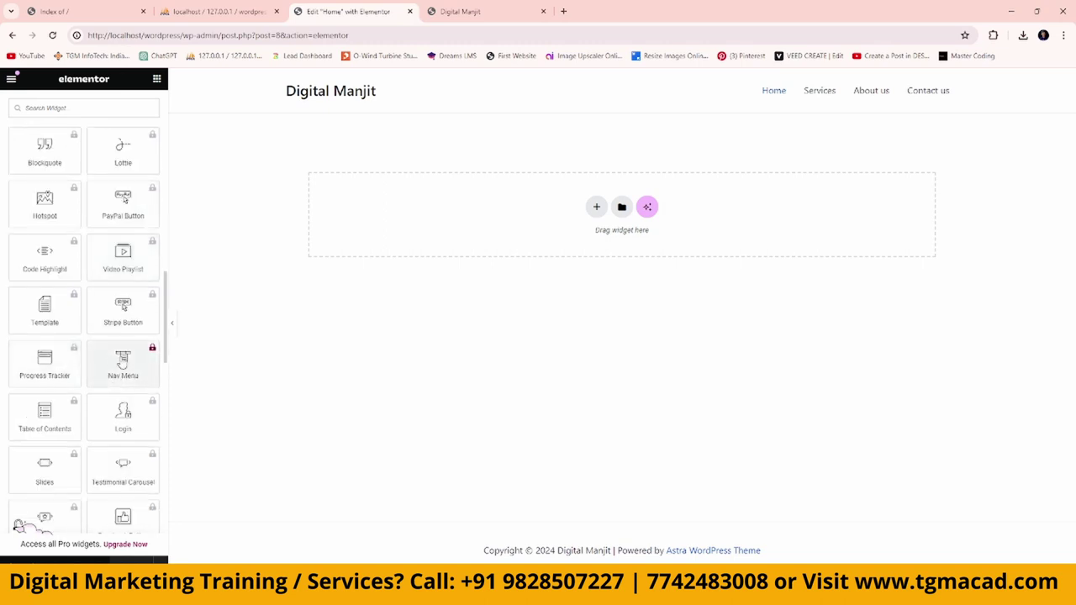
{"action": "scroll", "coordinate": [93, 362], "scroll_direction": "up", "scroll_amount": 12}
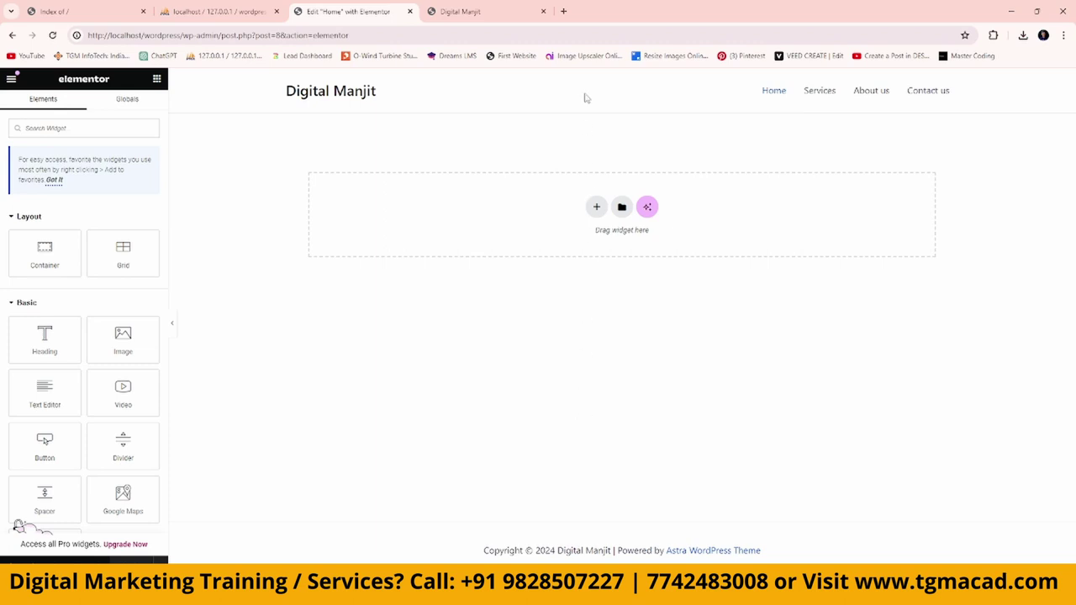
In a new tab, search Google for 'digital marketing agency in mumbai'.
{"action": "left_click", "coordinate": [563, 11]}
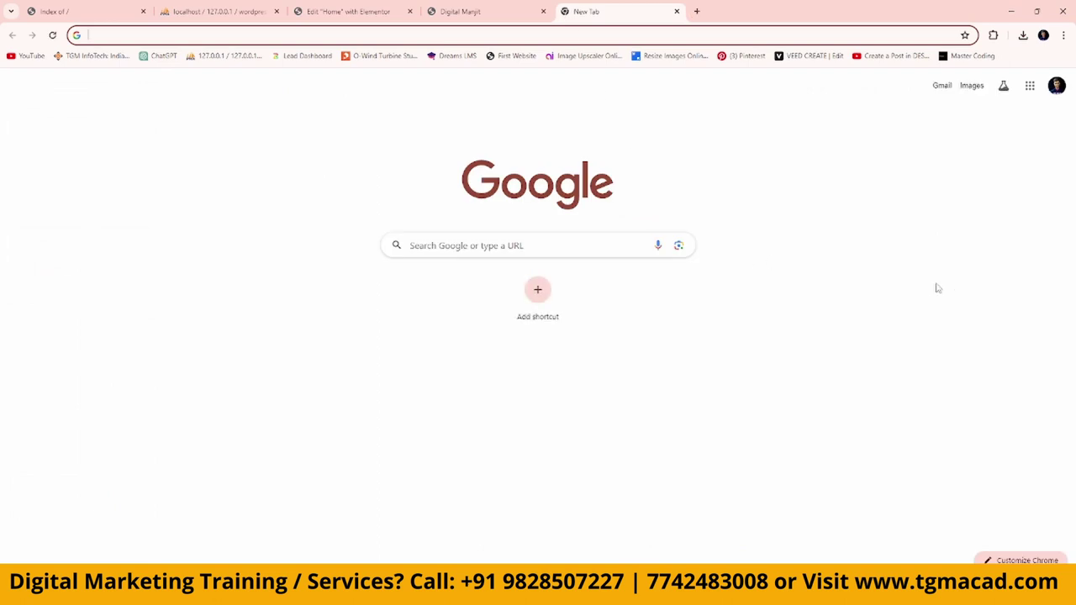
{"action": "type", "text": "google.com"}
{"action": "key", "text": "Return"}
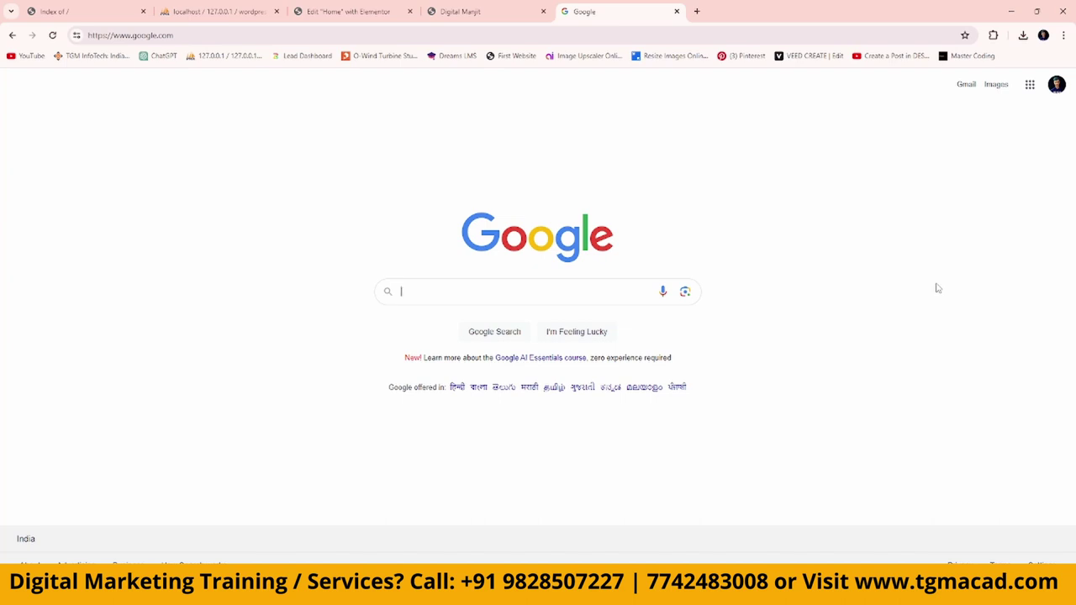
{"action": "type", "text": "digital "}
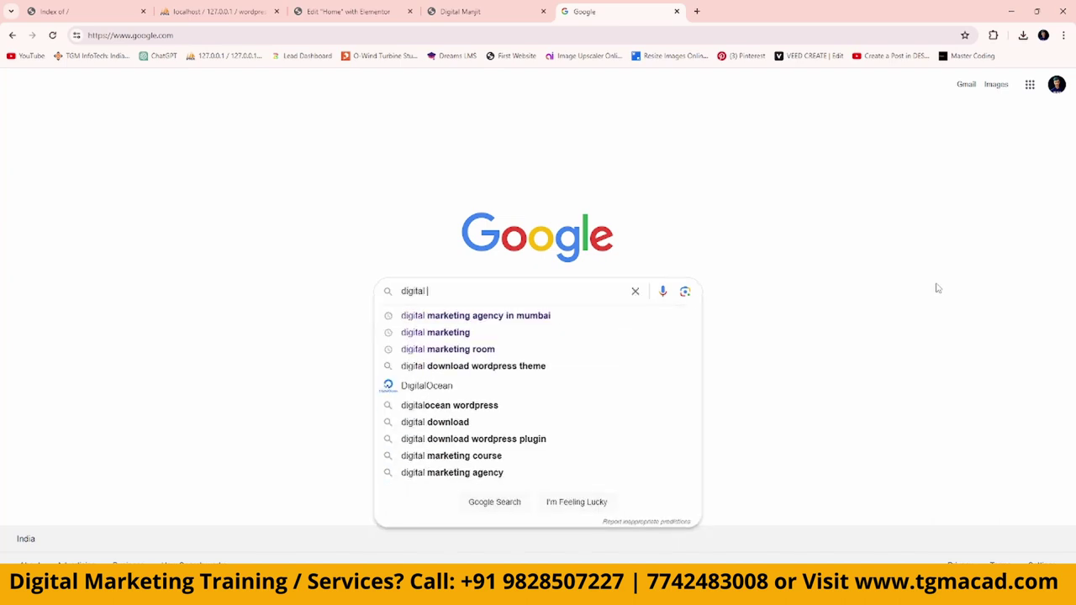
{"action": "type", "text": "marketing a"}
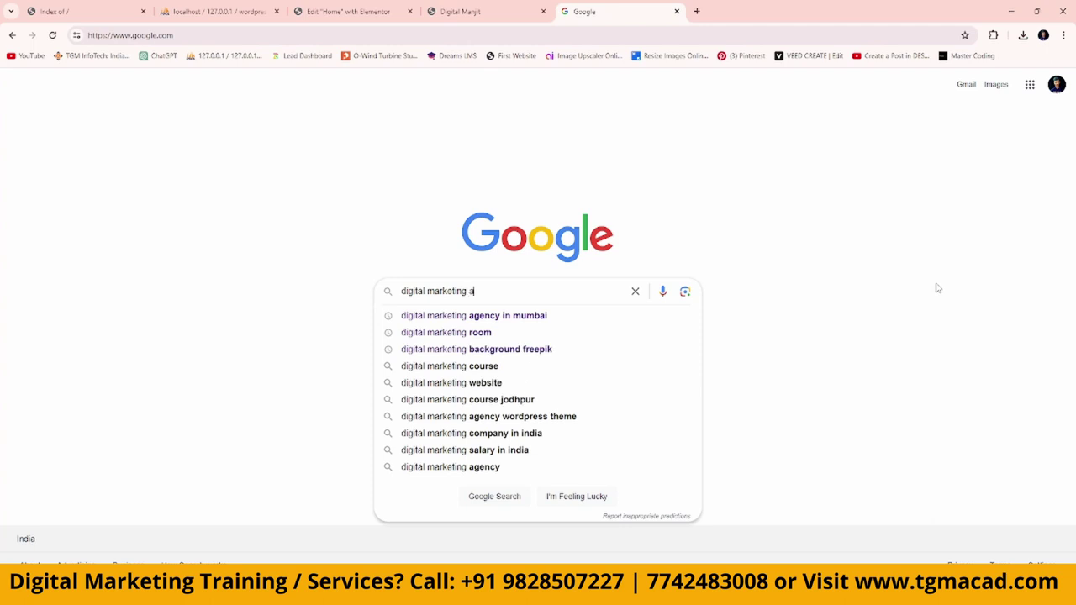
{"action": "type", "text": "gency"}
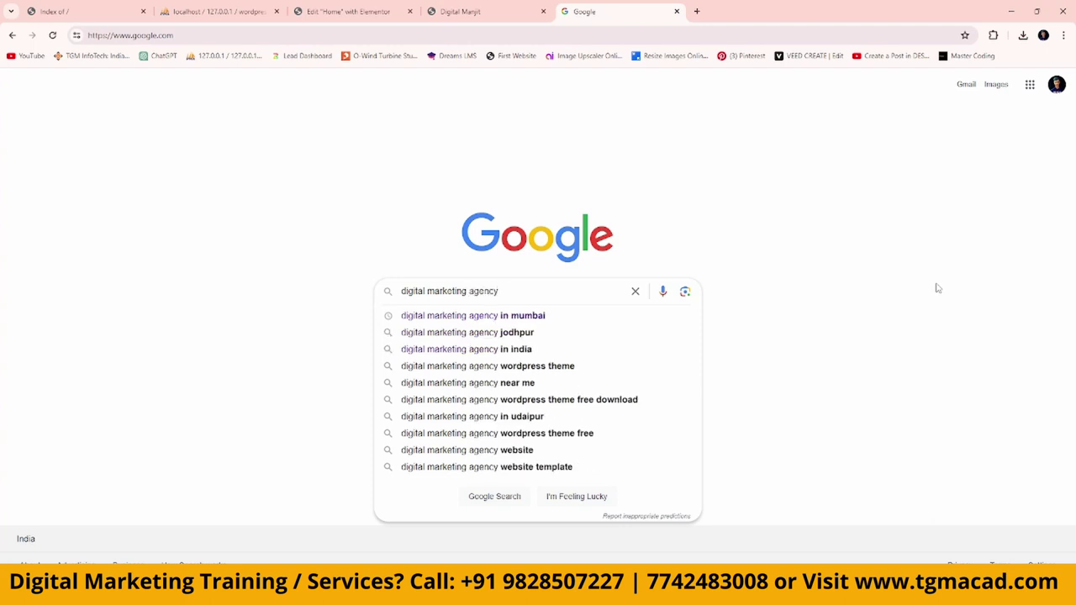
{"action": "key", "text": "Down"}
{"action": "key", "text": "Return"}
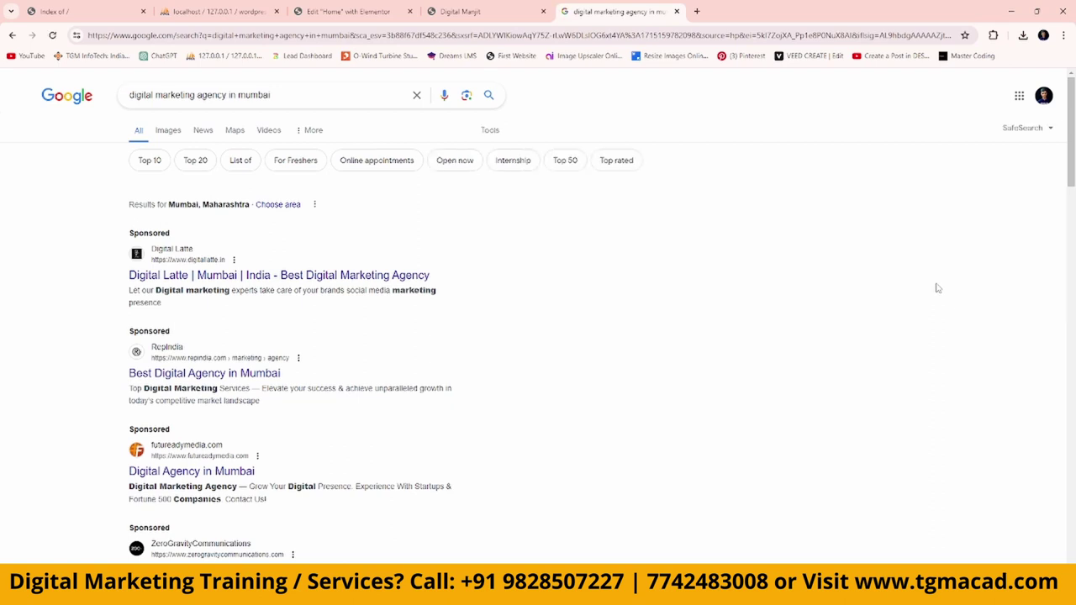
Open Digital Latte, RepIndia, the first business listing, DigiChefs and Orion Digital in new tabs.
{"action": "right_click", "coordinate": [200, 281]}
{"action": "left_click", "coordinate": [263, 291]}
{"action": "right_click", "coordinate": [195, 376]}
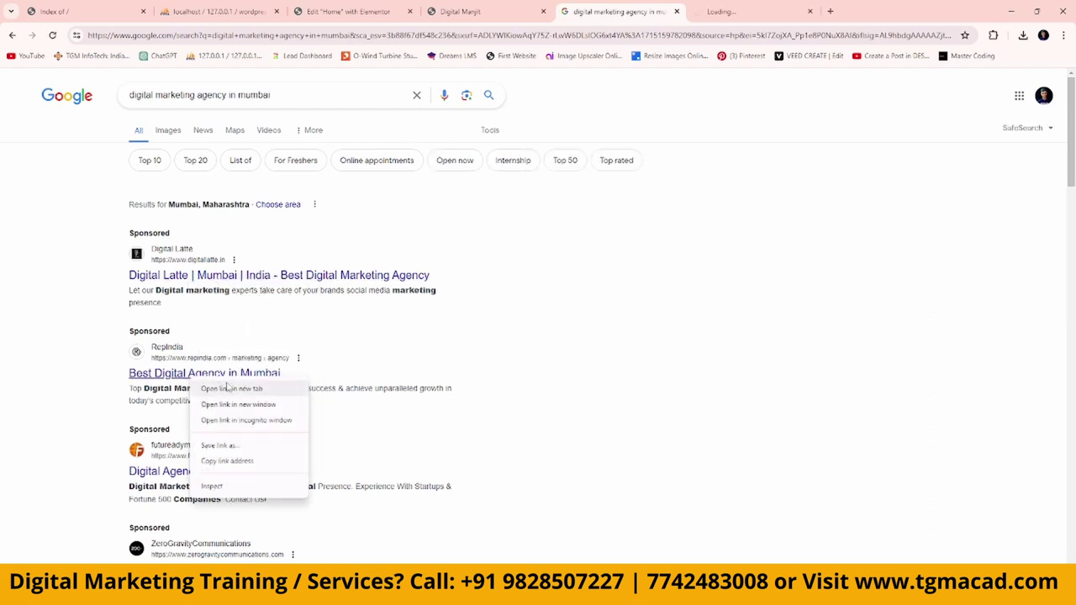
{"action": "left_click", "coordinate": [231, 390]}
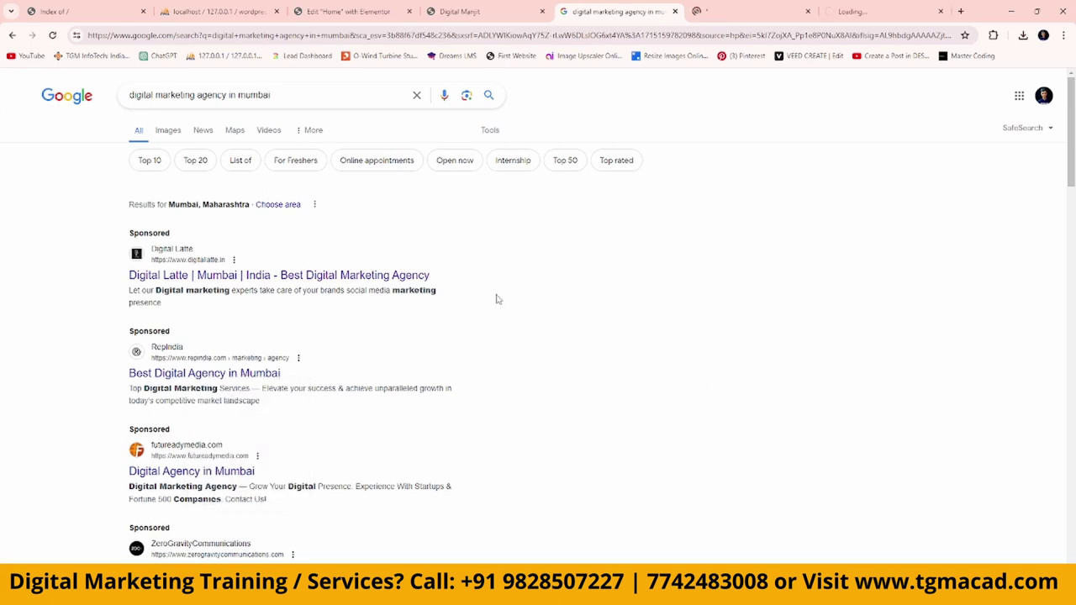
{"action": "scroll", "coordinate": [562, 308], "scroll_direction": "down", "scroll_amount": 5}
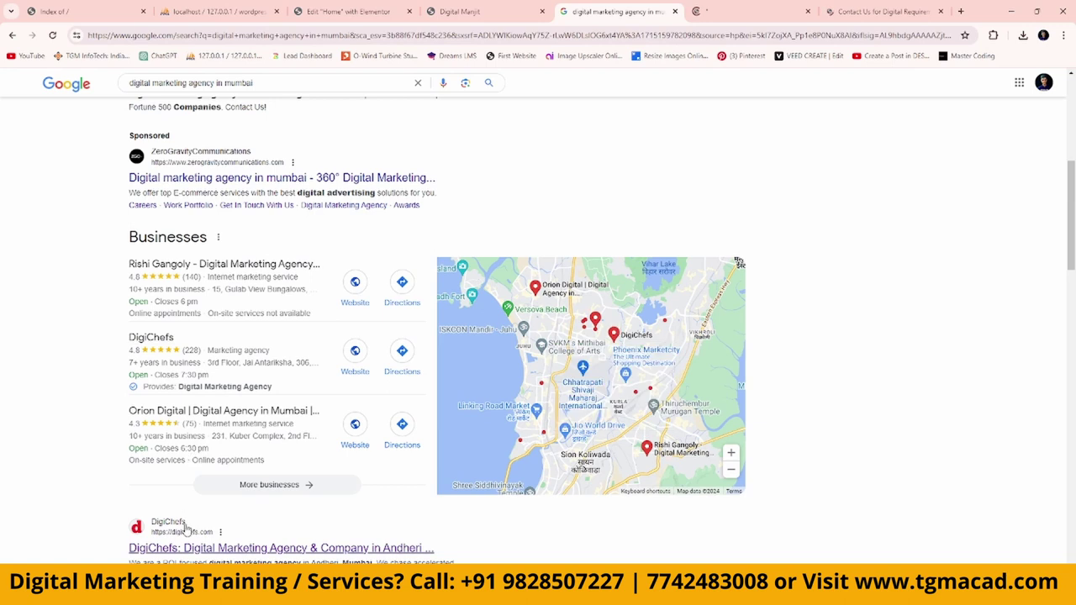
{"action": "right_click", "coordinate": [361, 288]}
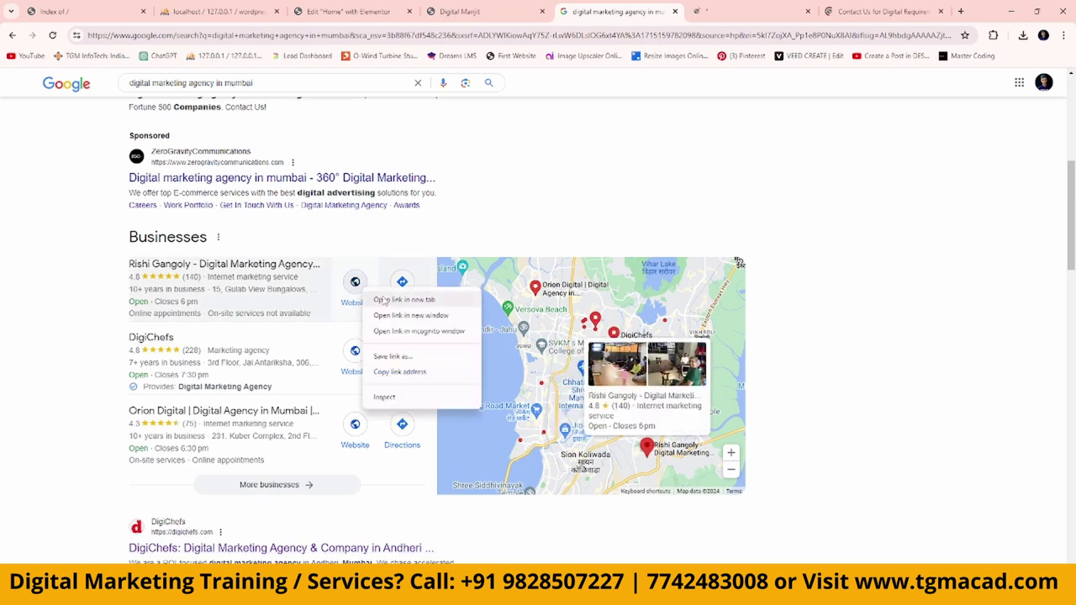
{"action": "left_click", "coordinate": [399, 297]}
{"action": "right_click", "coordinate": [364, 350]}
{"action": "left_click", "coordinate": [378, 369]}
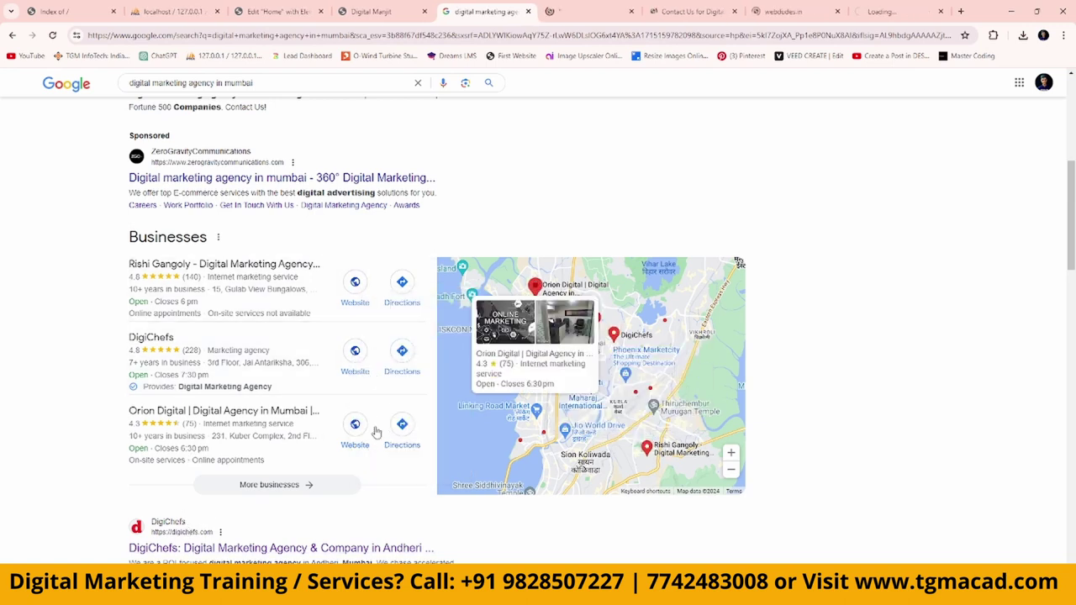
{"action": "right_click", "coordinate": [356, 427]}
{"action": "left_click", "coordinate": [387, 444]}
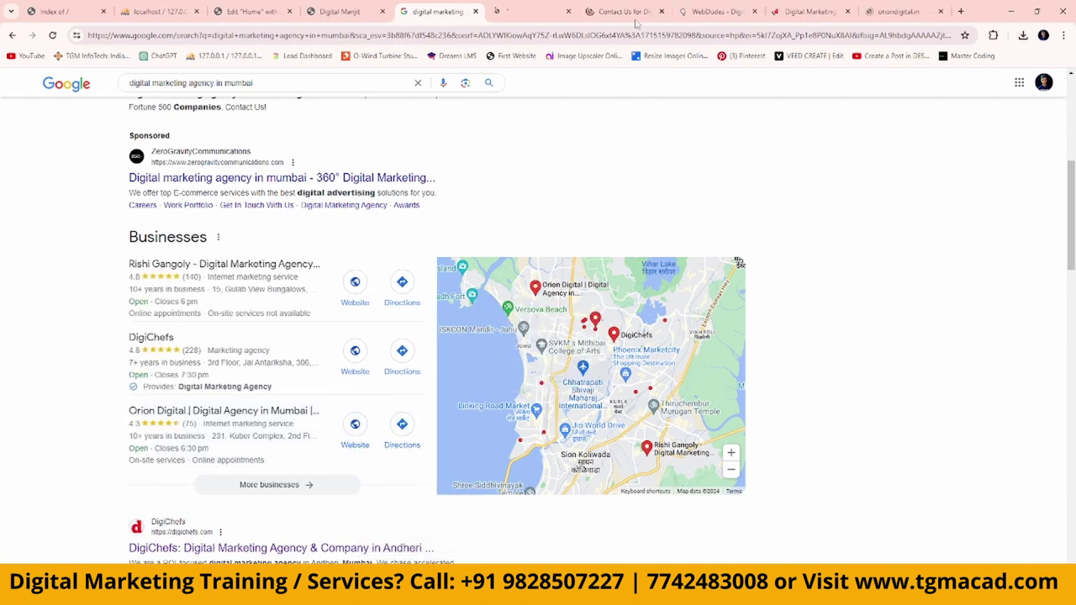
Close the Digital Latte, RepIndia, WebDudes and DigiChefs tabs, then browse Orion Digital.
{"action": "left_click", "coordinate": [530, 17]}
{"action": "scroll", "coordinate": [552, 404], "scroll_direction": "down", "scroll_amount": 15}
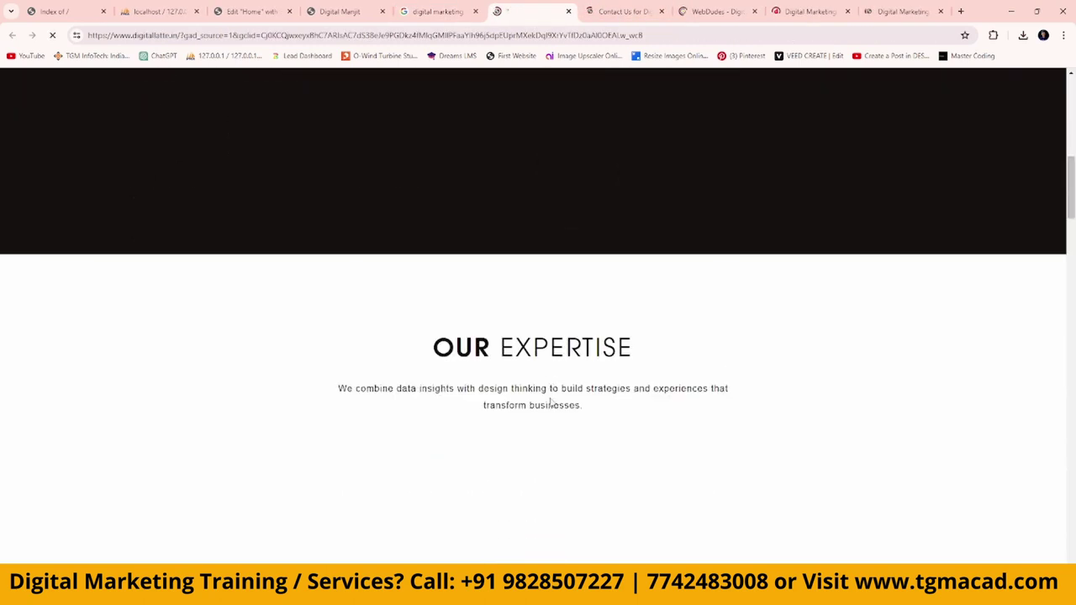
{"action": "scroll", "coordinate": [552, 404], "scroll_direction": "down", "scroll_amount": 10}
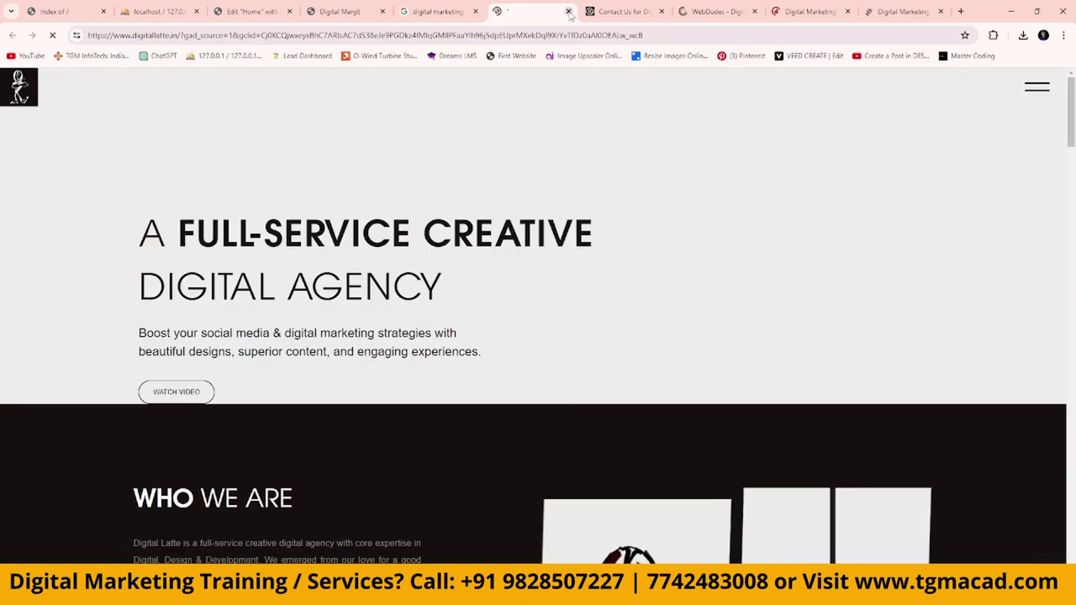
{"action": "left_click", "coordinate": [569, 11]}
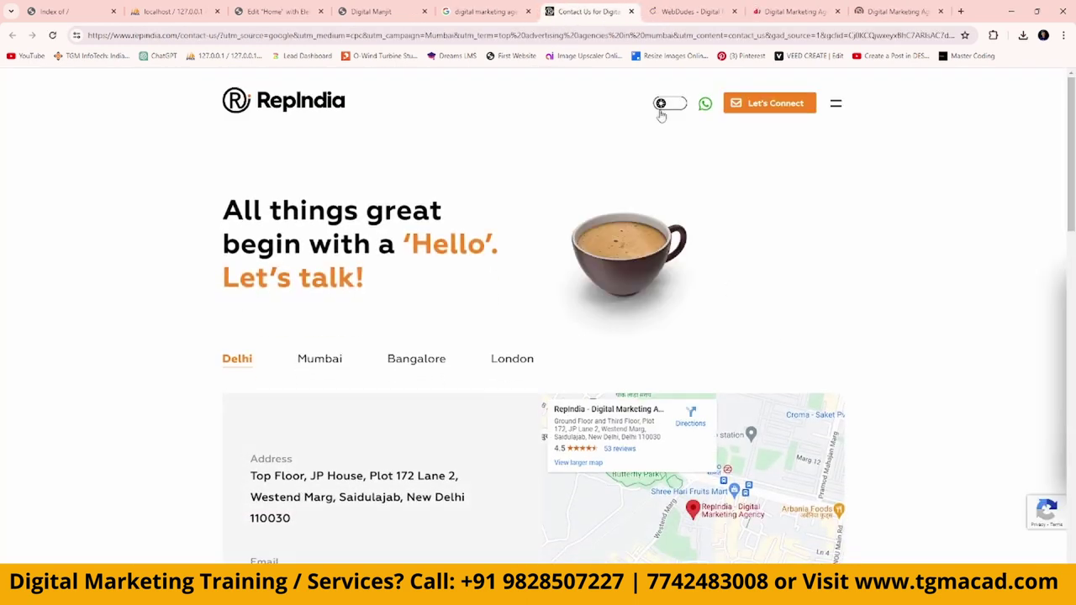
{"action": "left_click", "coordinate": [632, 11]}
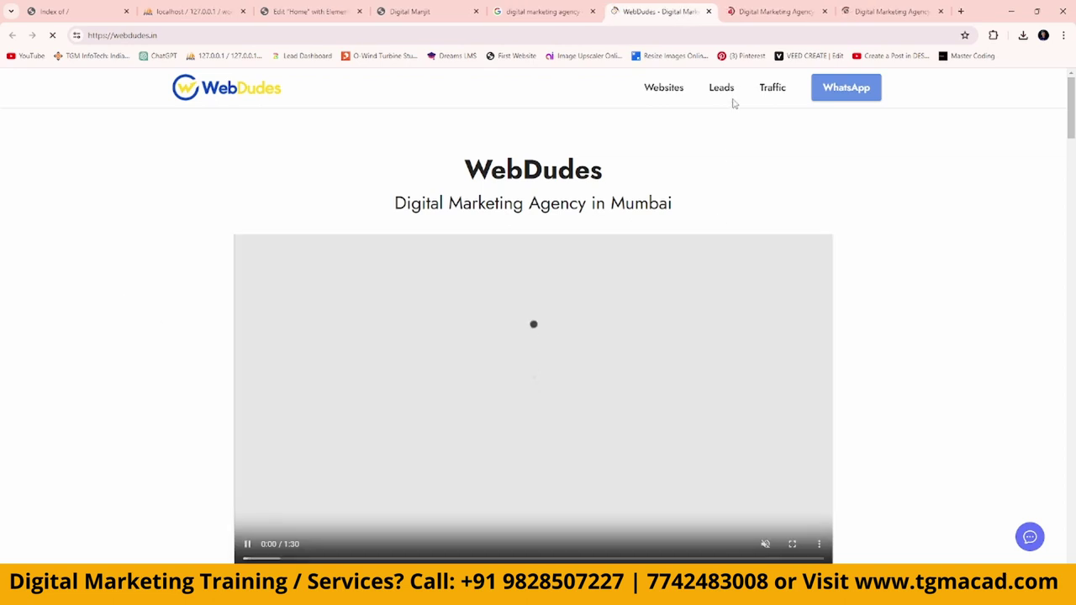
{"action": "left_click", "coordinate": [709, 11]}
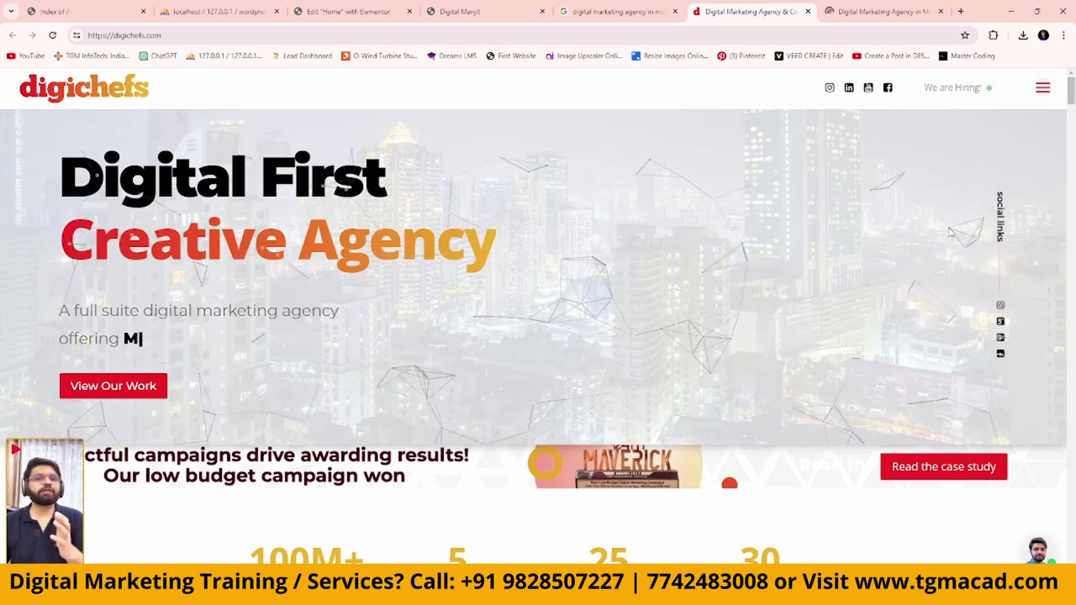
{"action": "left_click", "coordinate": [808, 12]}
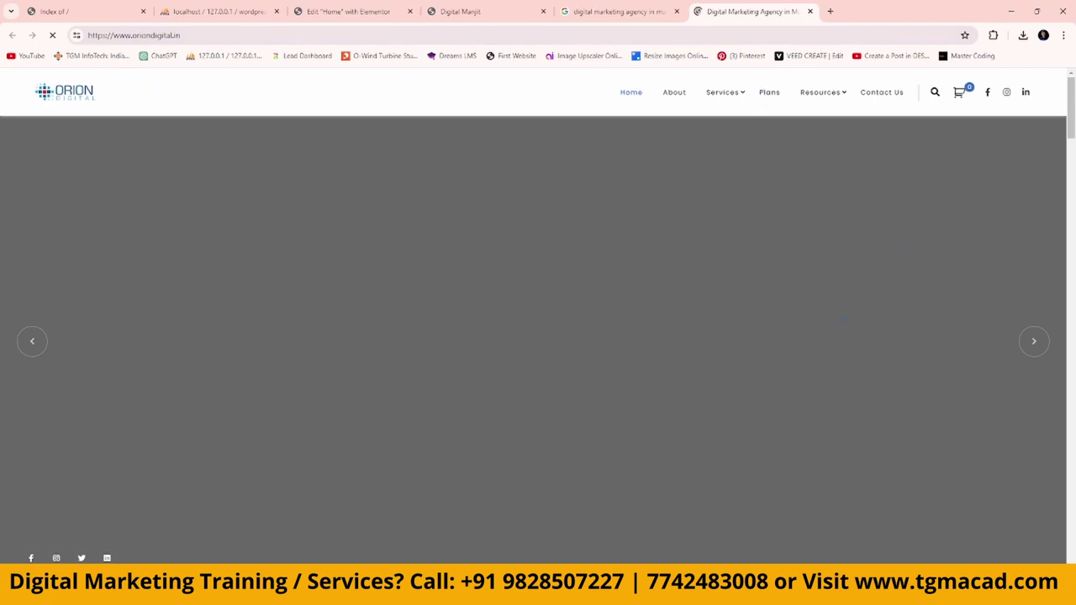
{"action": "scroll", "coordinate": [919, 472], "scroll_direction": "down", "scroll_amount": 14}
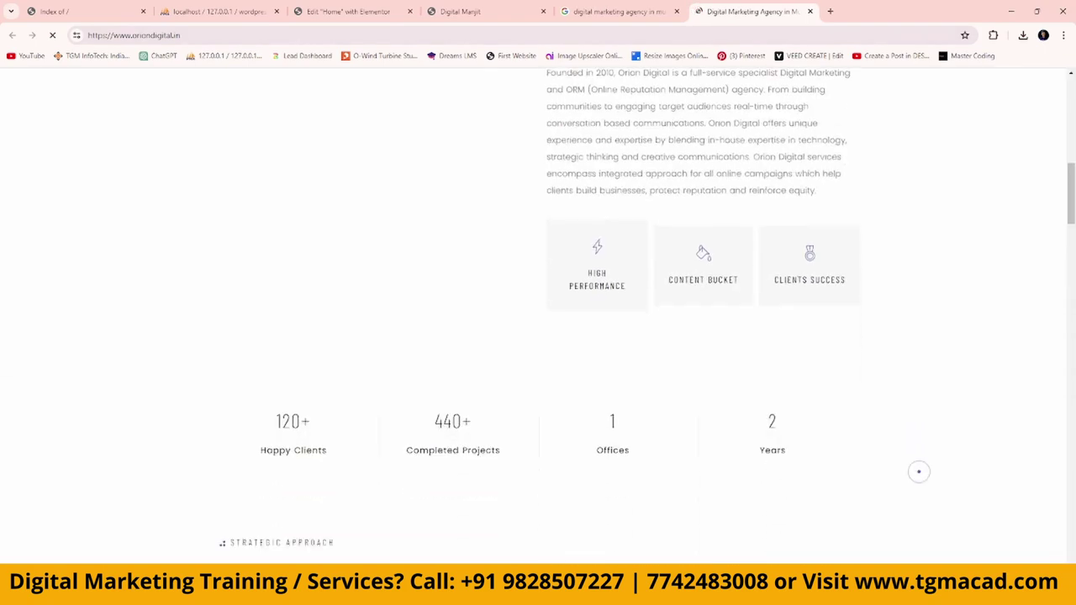
{"action": "scroll", "coordinate": [920, 454], "scroll_direction": "down", "scroll_amount": 7}
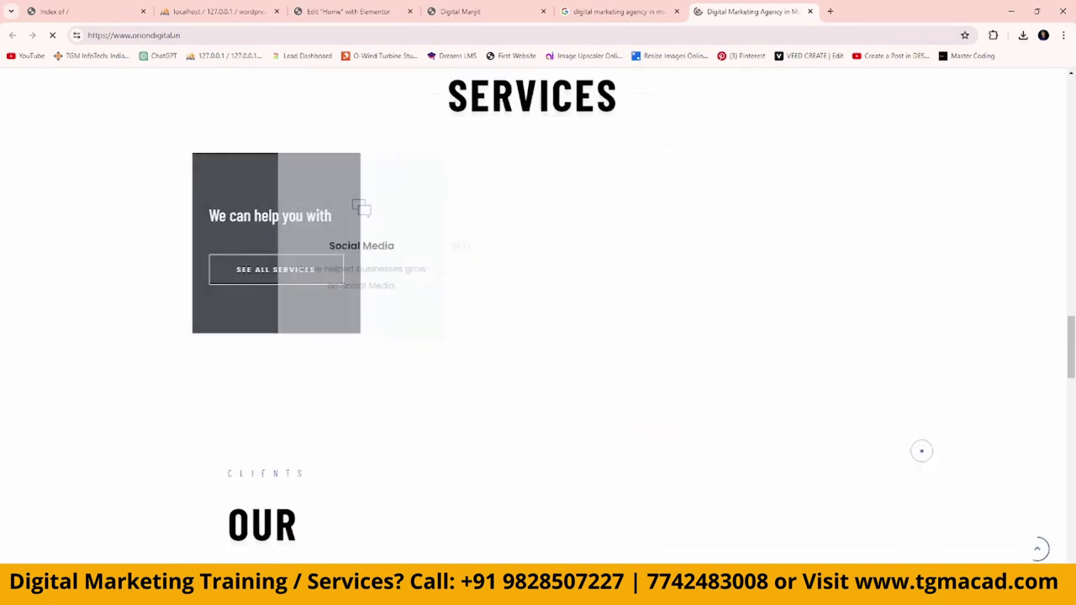
{"action": "scroll", "coordinate": [921, 450], "scroll_direction": "up", "scroll_amount": 6}
{"action": "scroll", "coordinate": [922, 450], "scroll_direction": "up", "scroll_amount": 15}
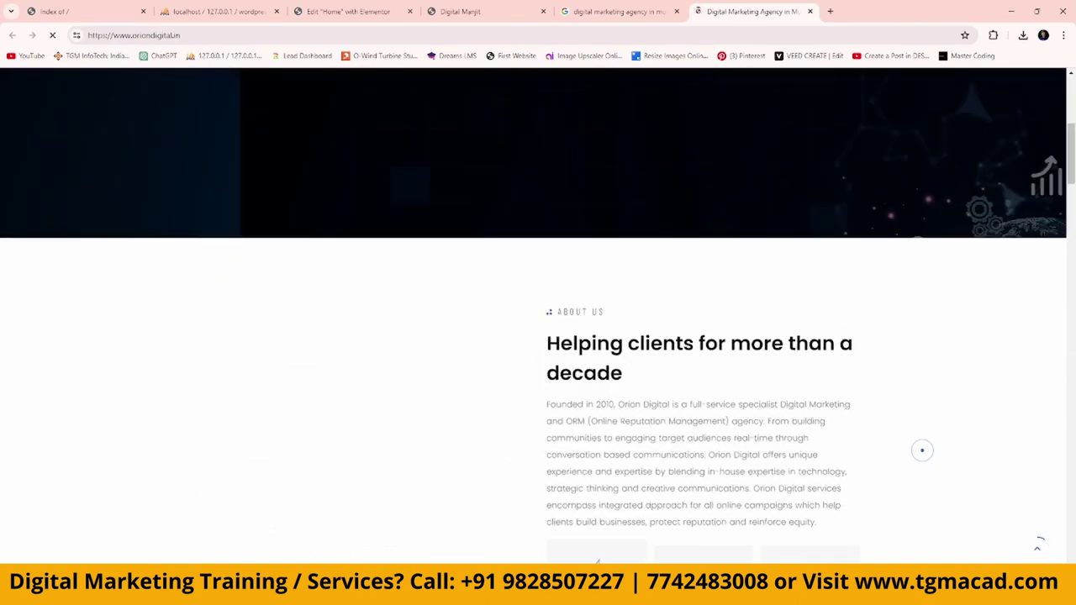